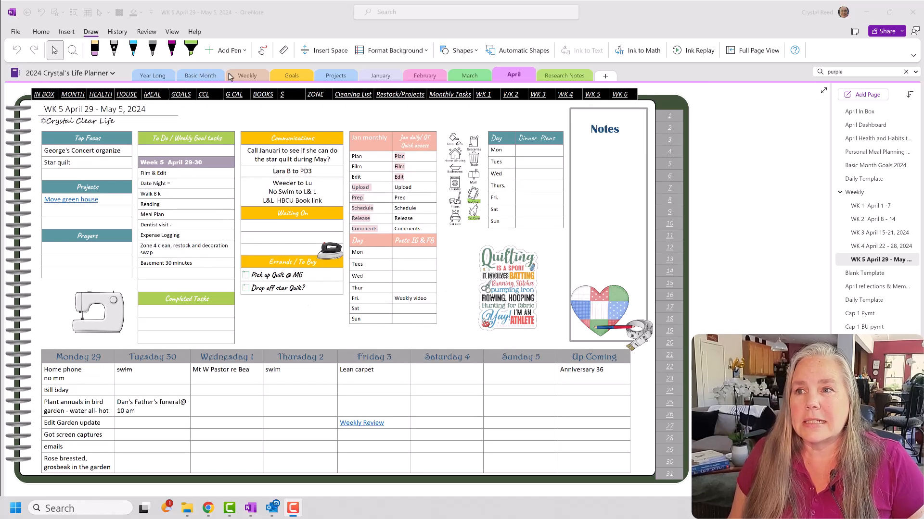
Step: Look through the Basic Month section's template pages: In Box, Dashboard, WK 1 and daily page 1
click(202, 76)
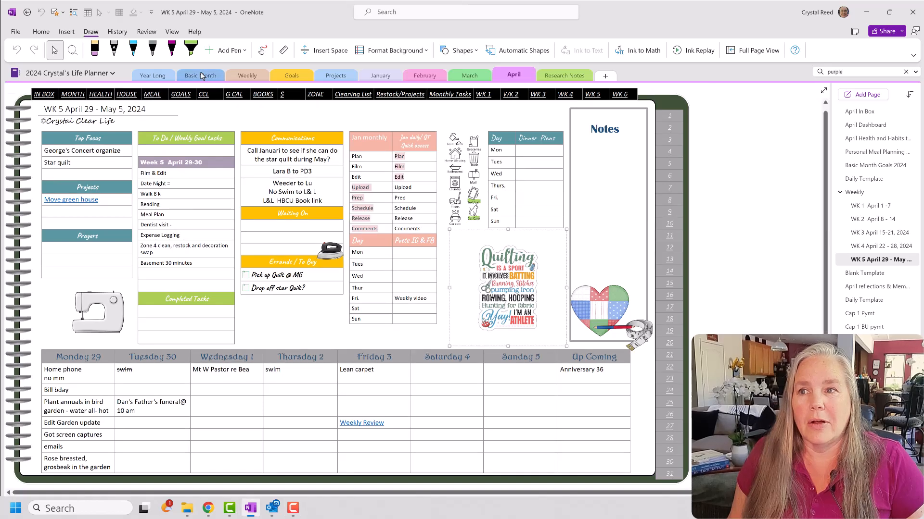
click(202, 76)
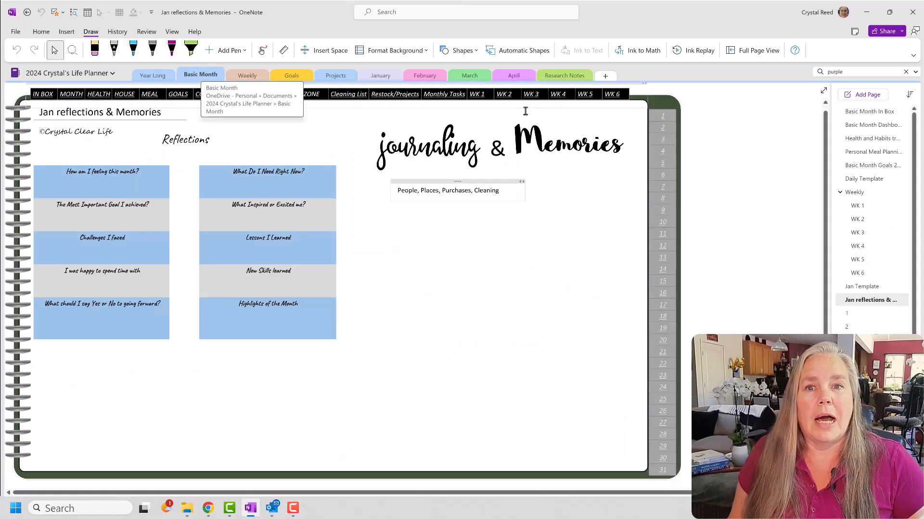
click(855, 112)
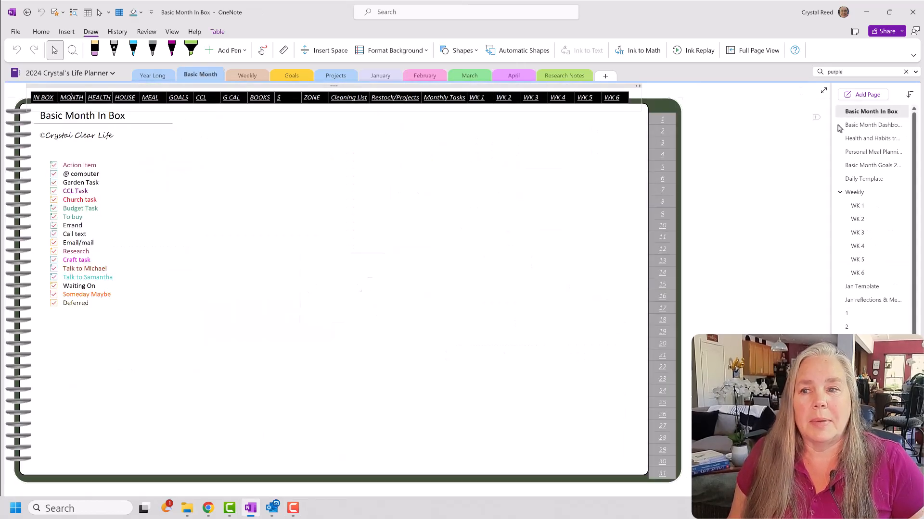
click(873, 125)
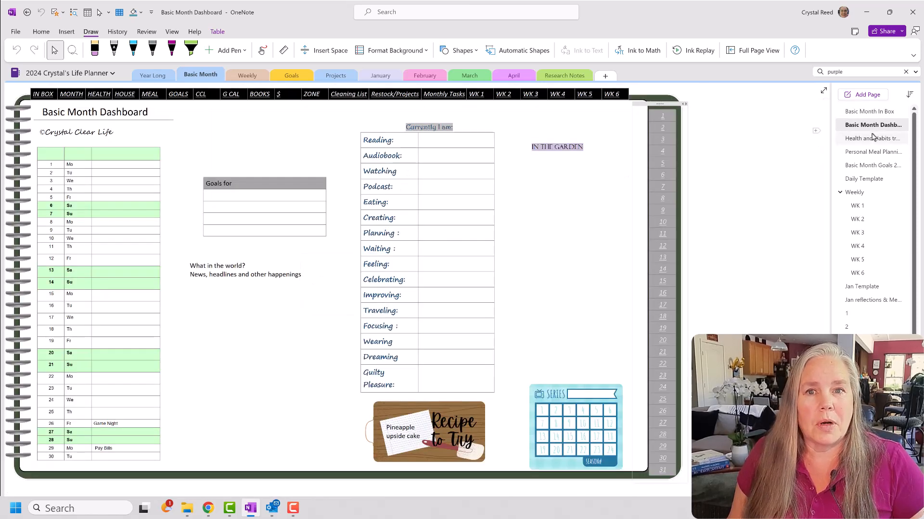
click(870, 206)
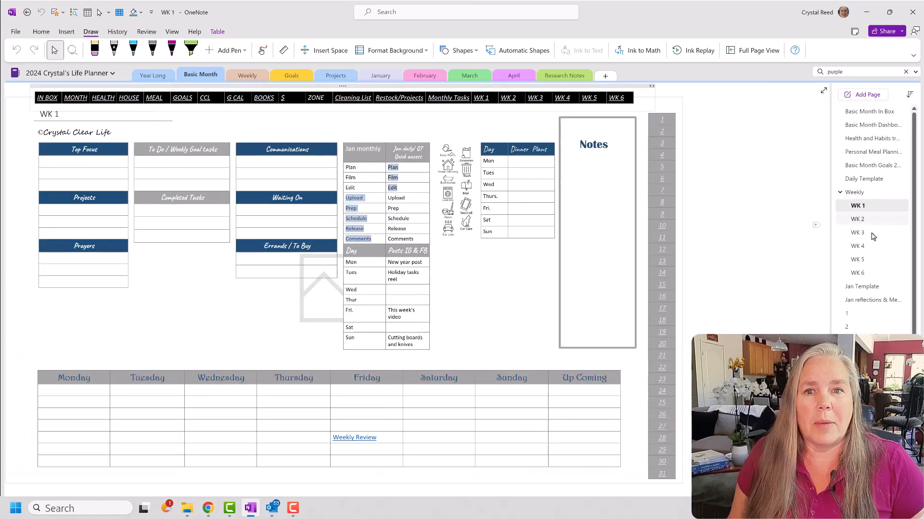
click(873, 316)
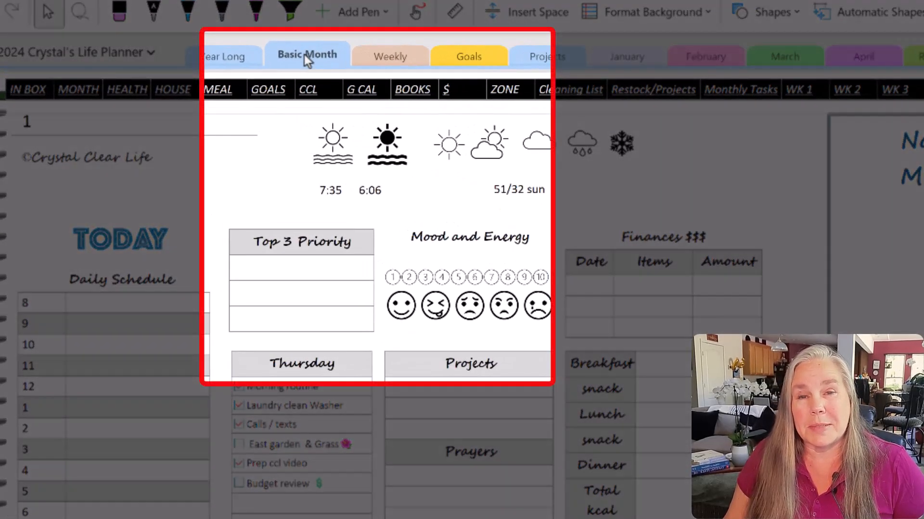
Step: Copy the Basic Month section into the 2024 planner notebook and check the copy's WK 3 page through its navigation link
right_click(306, 60)
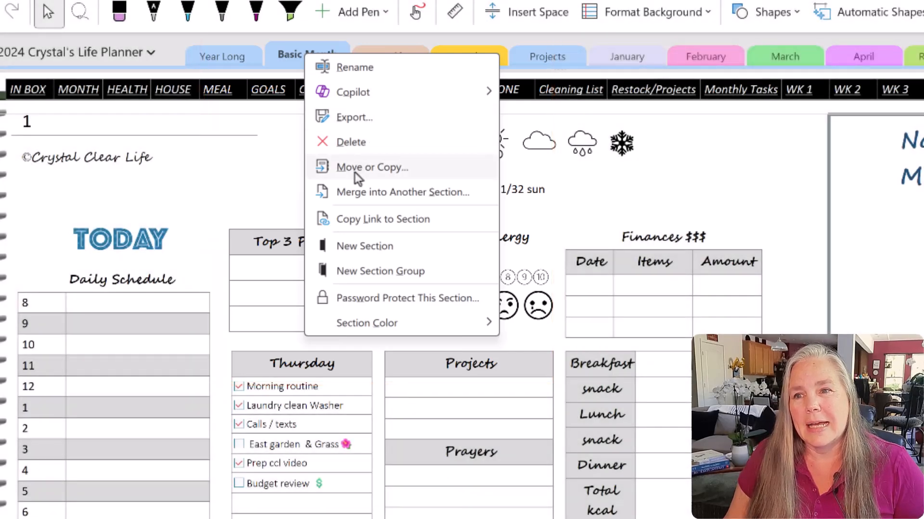
key(Escape)
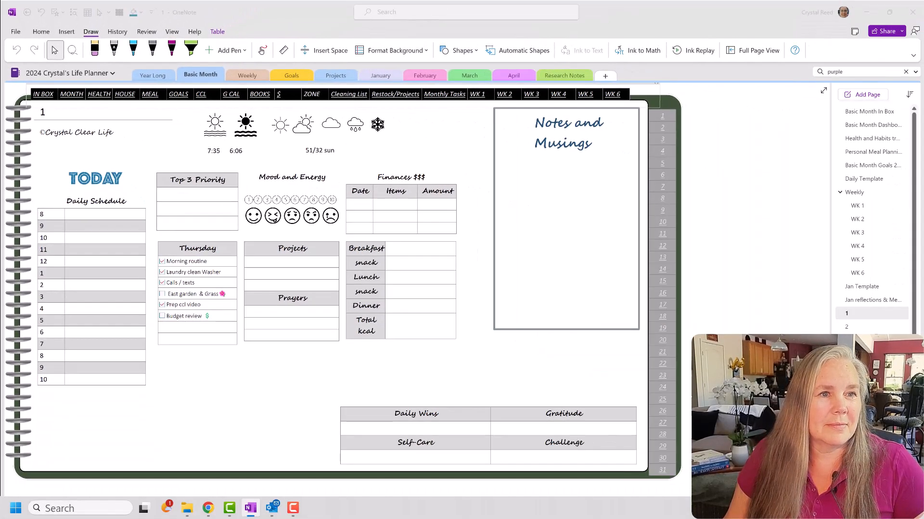
drag(563, 291, 326, 125)
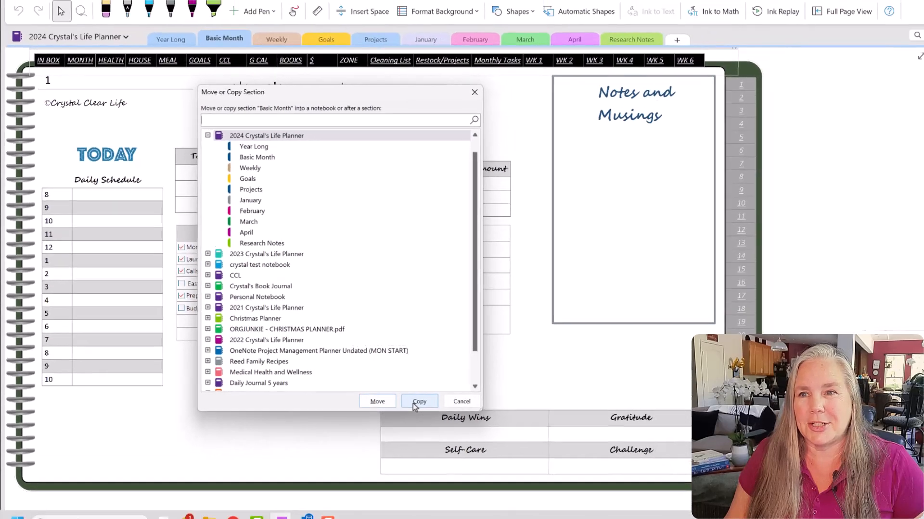
click(505, 408)
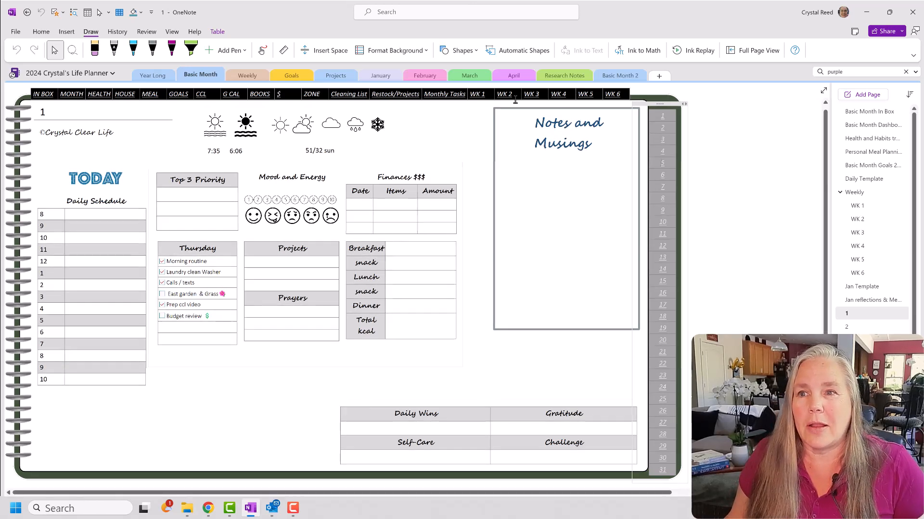
click(627, 77)
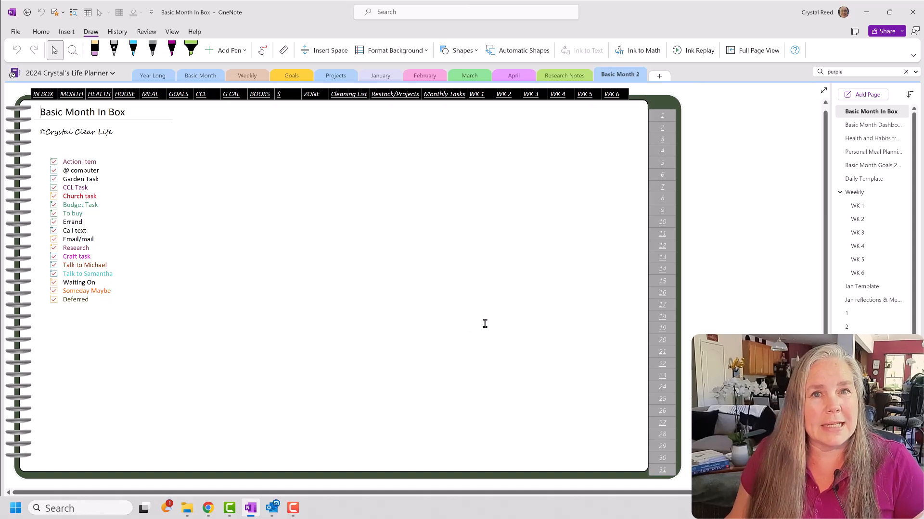
click(529, 94)
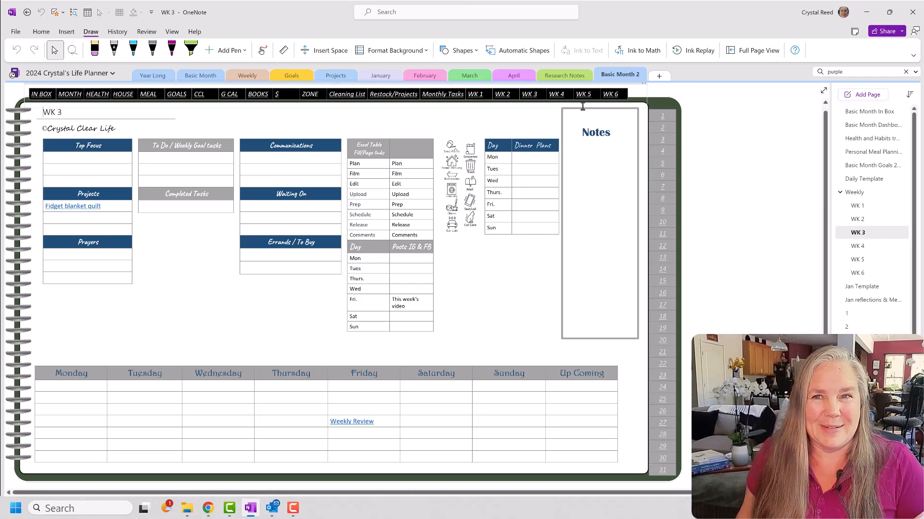
Step: Rename the copied Basic Month 2 section as May
right_click(623, 80)
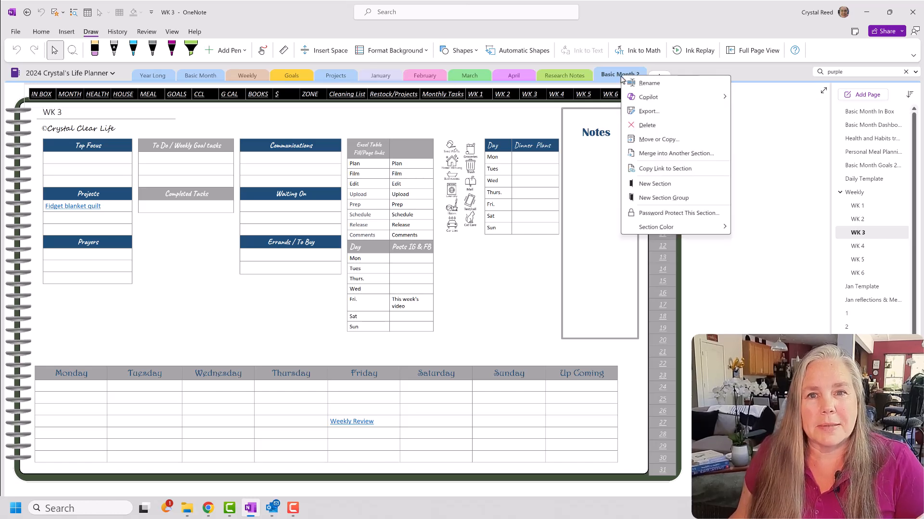
click(640, 82)
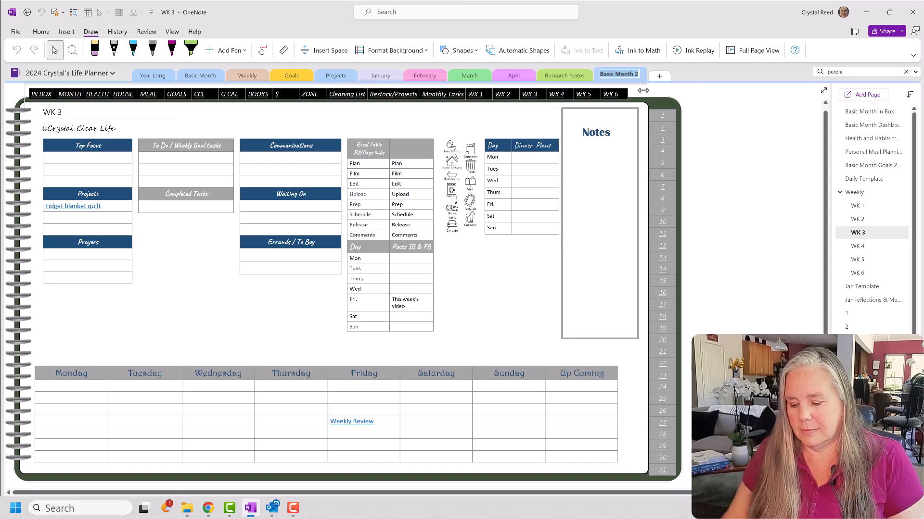
text(M)
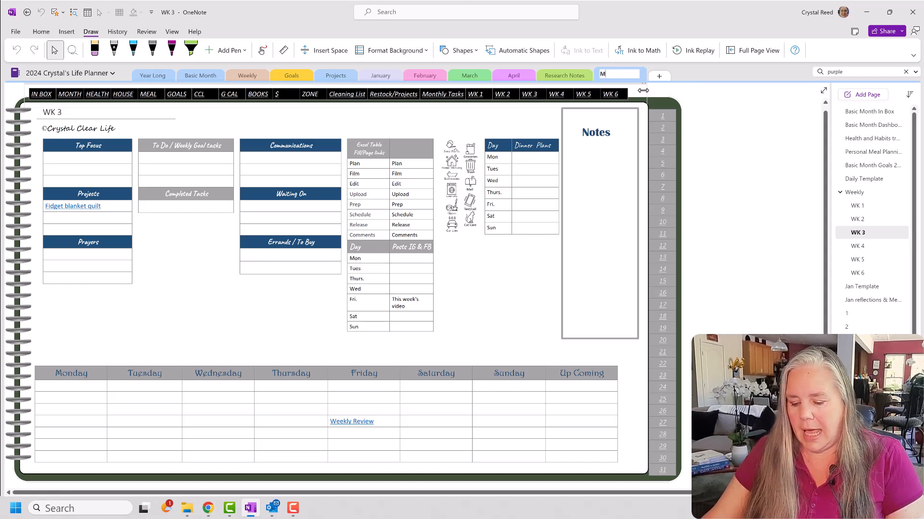
text(ay)
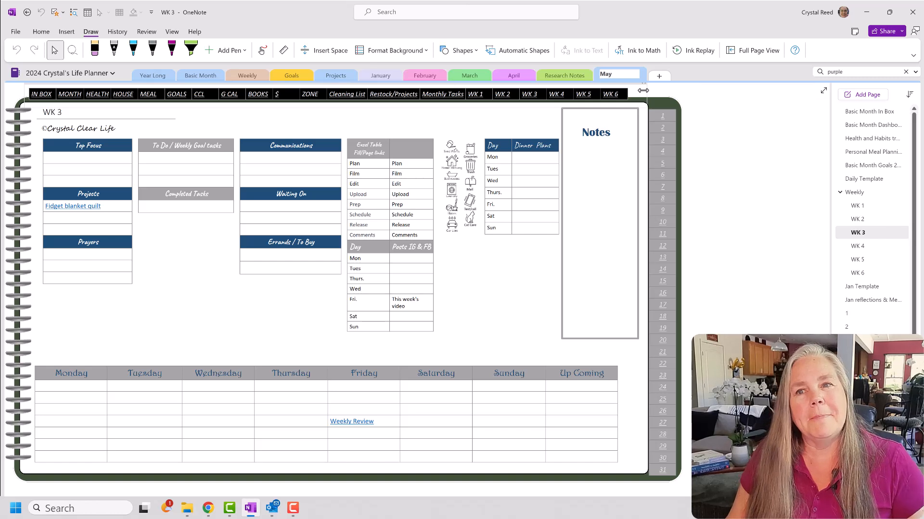
click(713, 110)
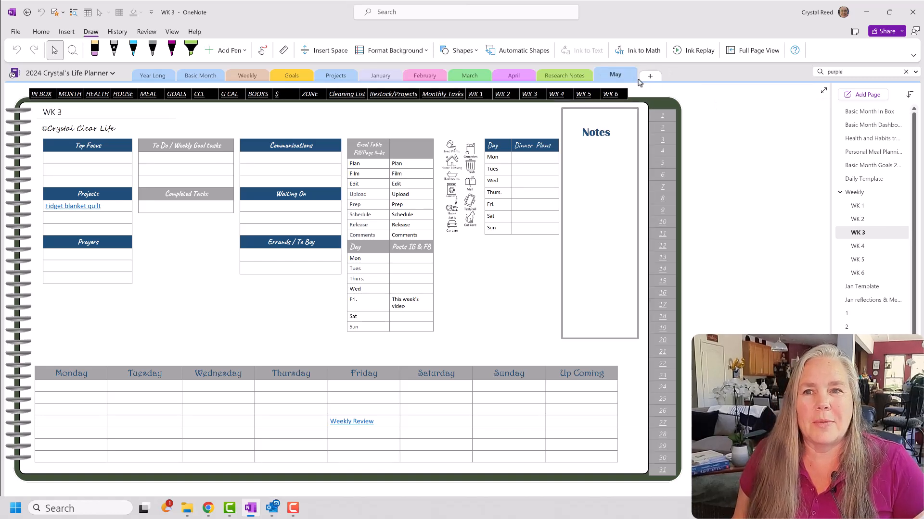
right_click(630, 82)
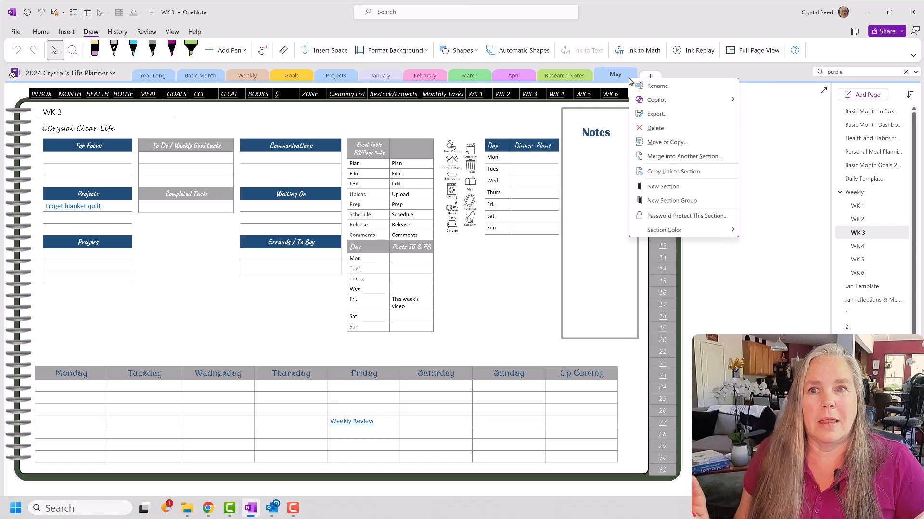
key(Escape)
Step: Examine the stickers and color scheme on the Positively Purple Florals page in the Personal Notebook
click(85, 76)
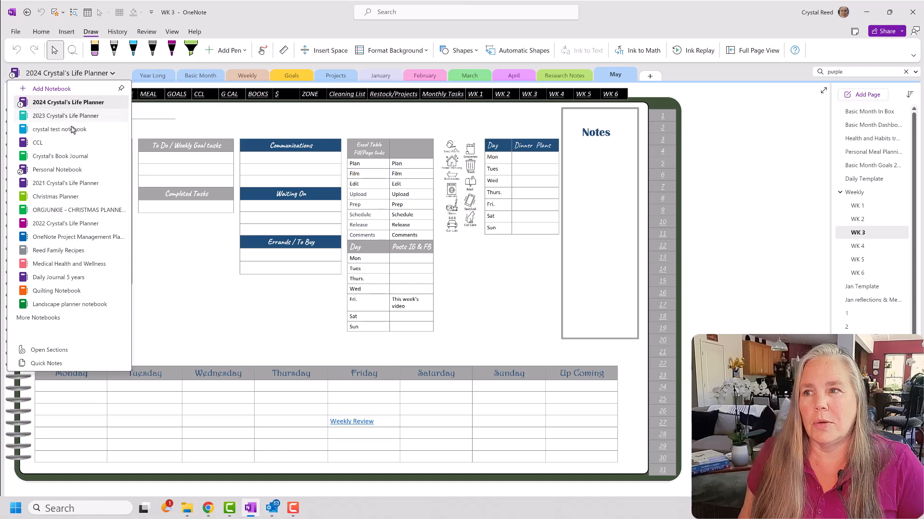
click(65, 170)
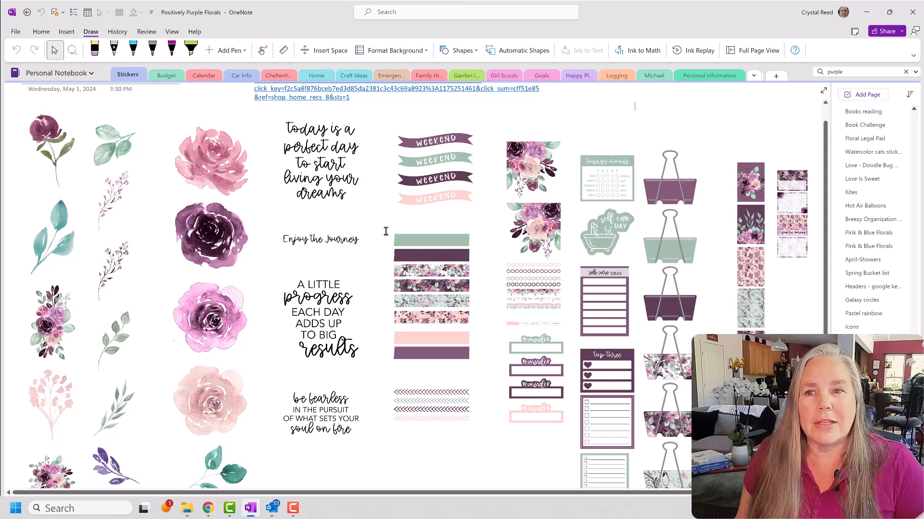
scroll(386, 232, up, 1)
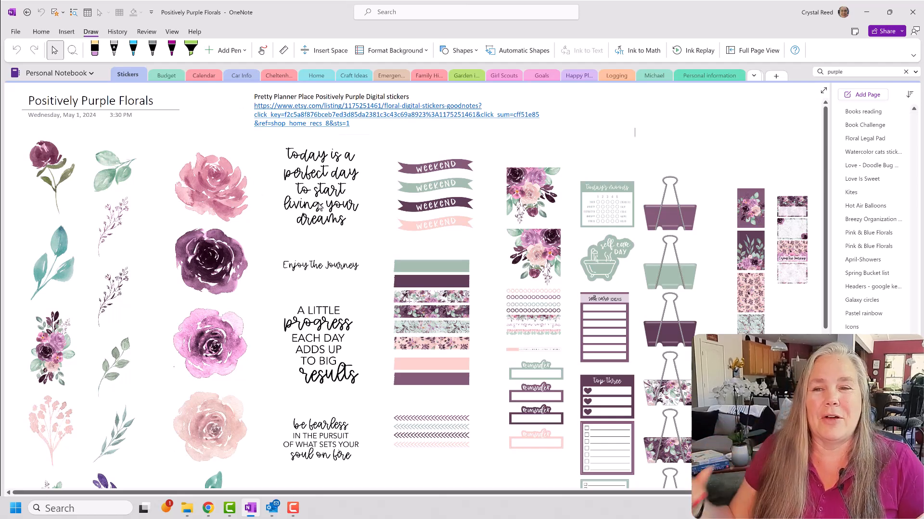
scroll(319, 207, down, 2)
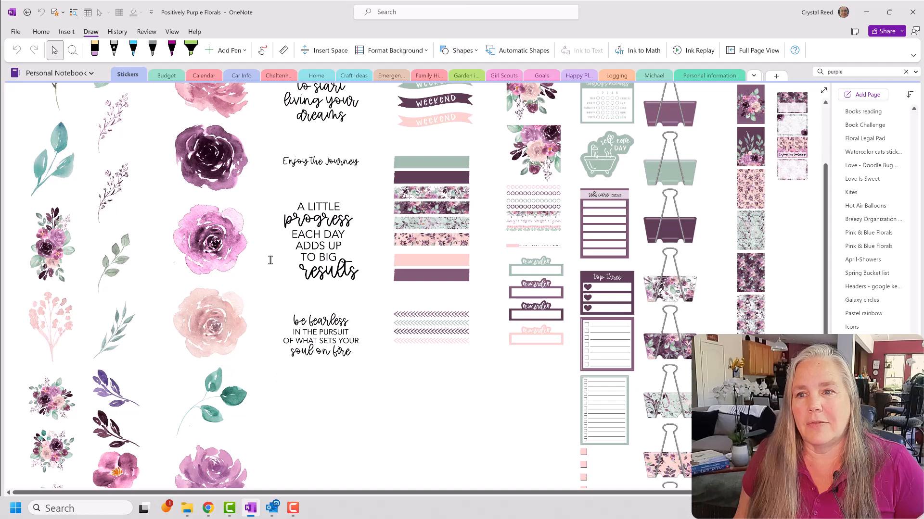
scroll(270, 259, up, 2)
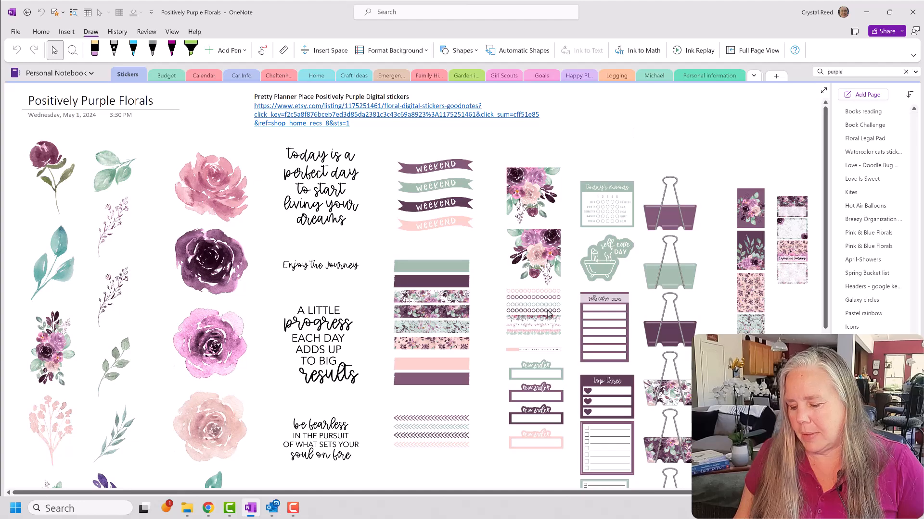
ctrl+scroll(549, 313, up, 4)
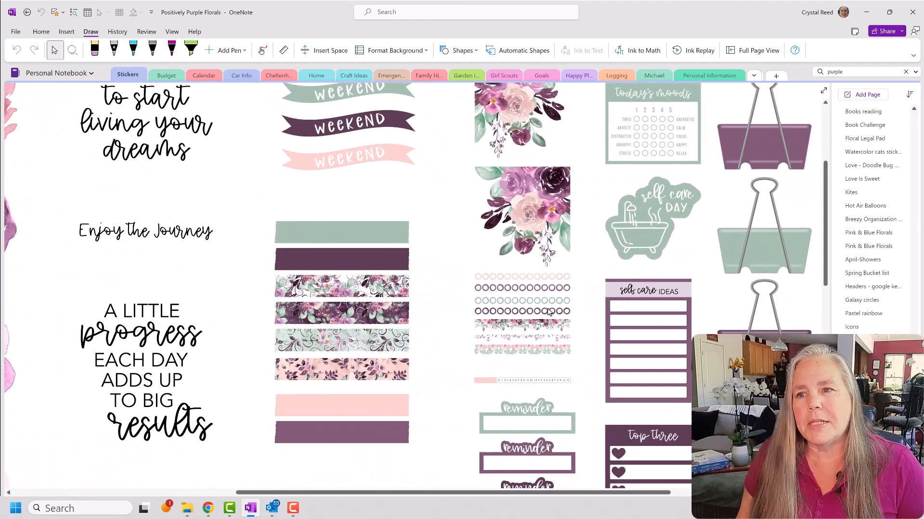
scroll(549, 313, down, 3)
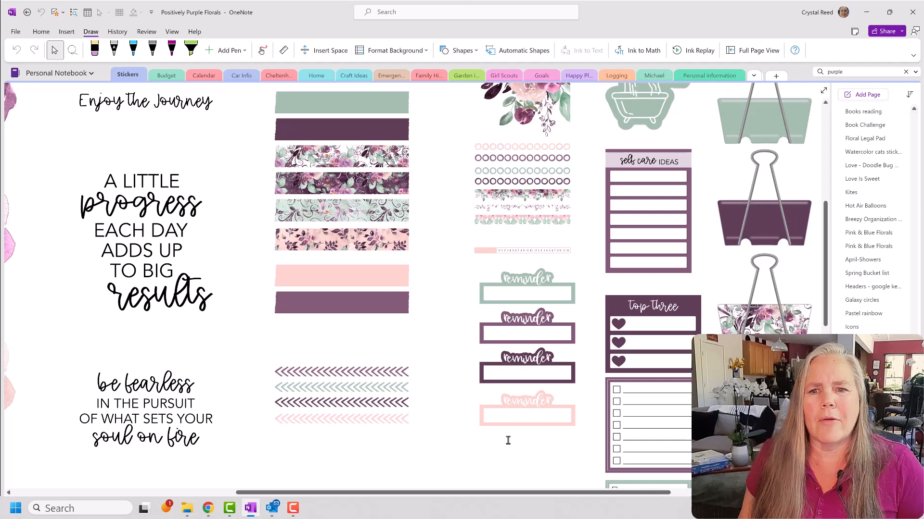
drag(508, 496, 651, 496)
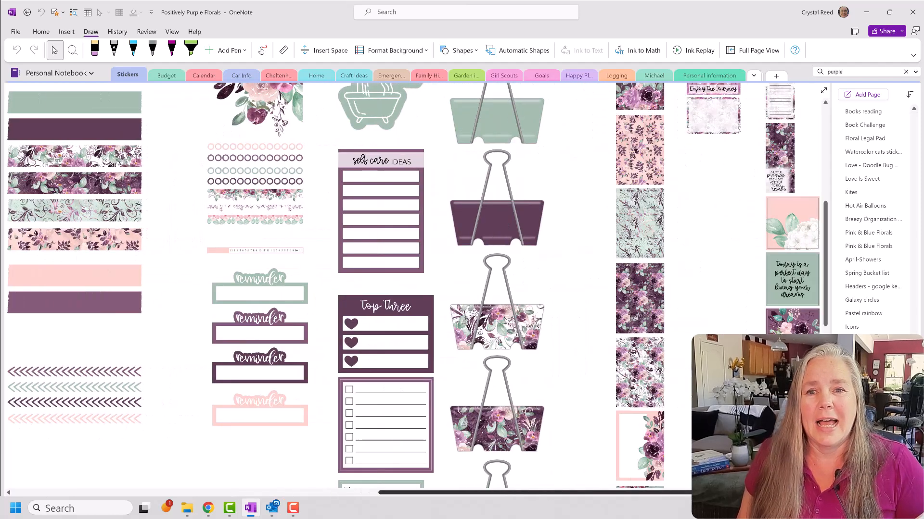
scroll(681, 312, up, 5)
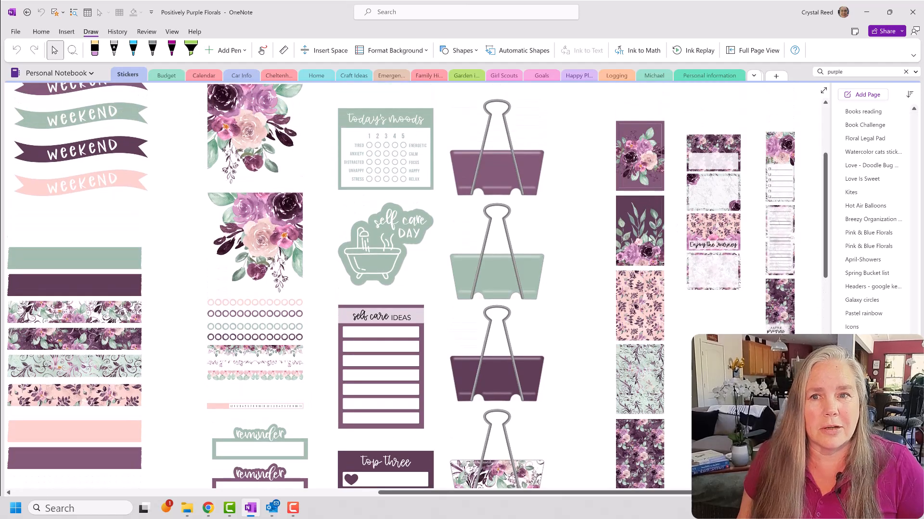
scroll(794, 327, down, 3)
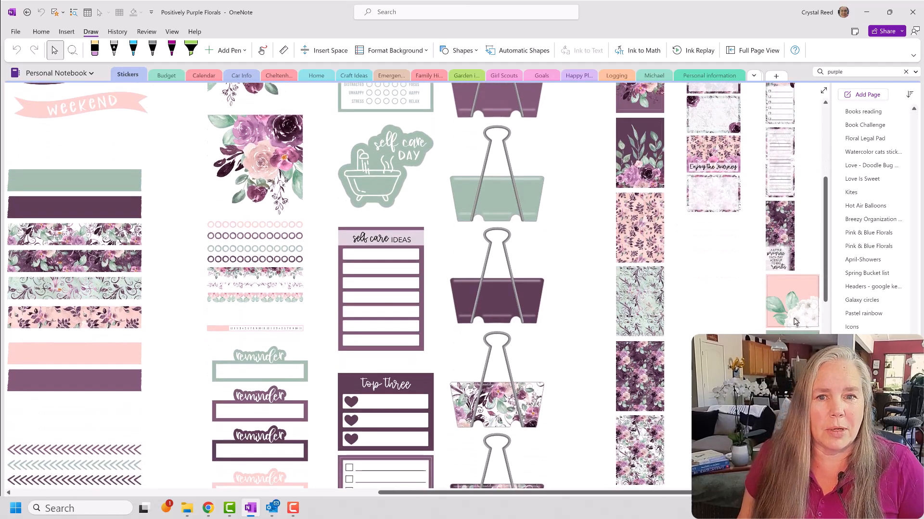
scroll(418, 286, down, 1)
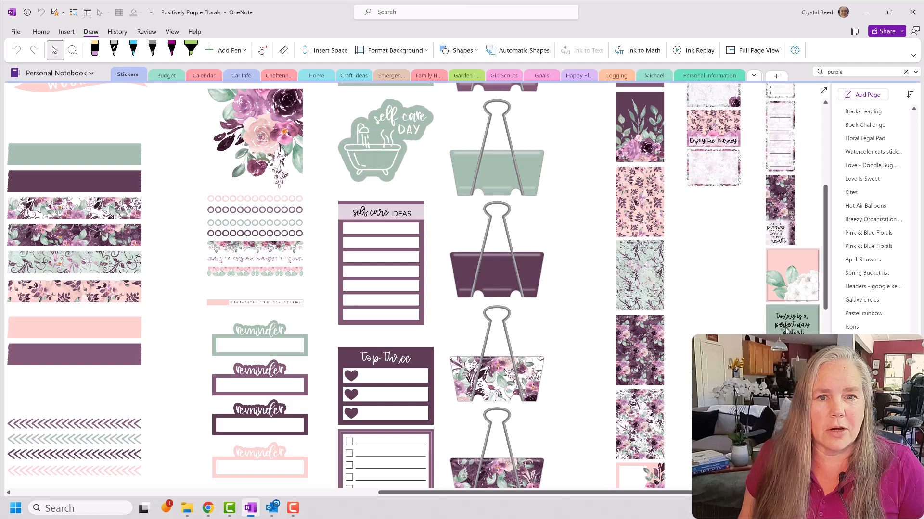
scroll(417, 286, down, 3)
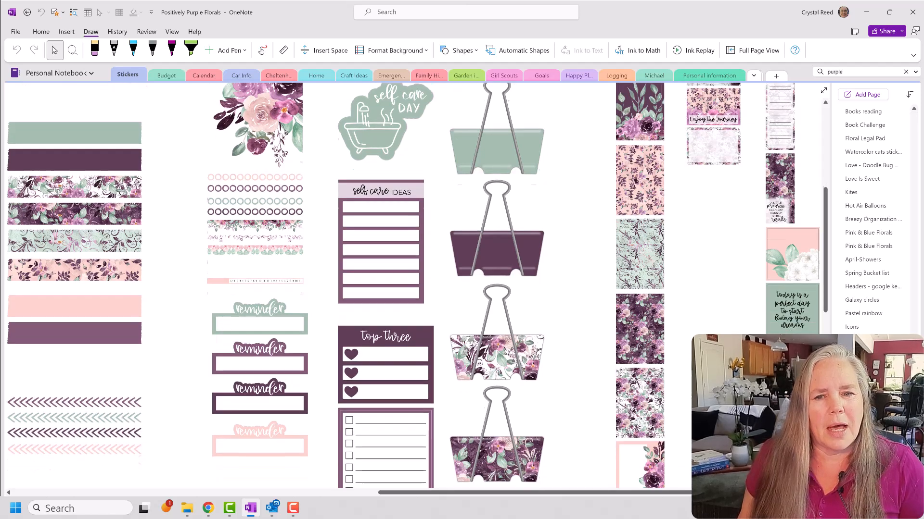
scroll(573, 358, down, 3)
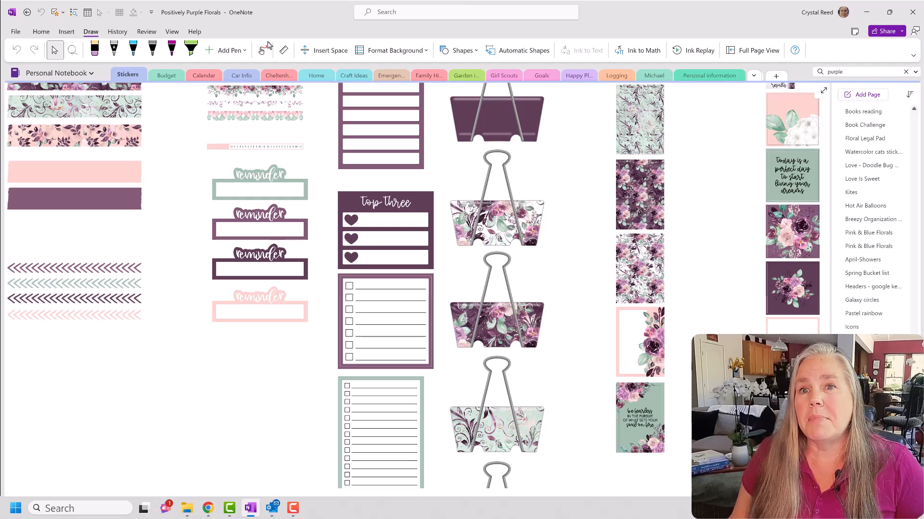
Step: Return to the 2024 planner notebook and set the May section's color to Purple
click(72, 75)
click(57, 107)
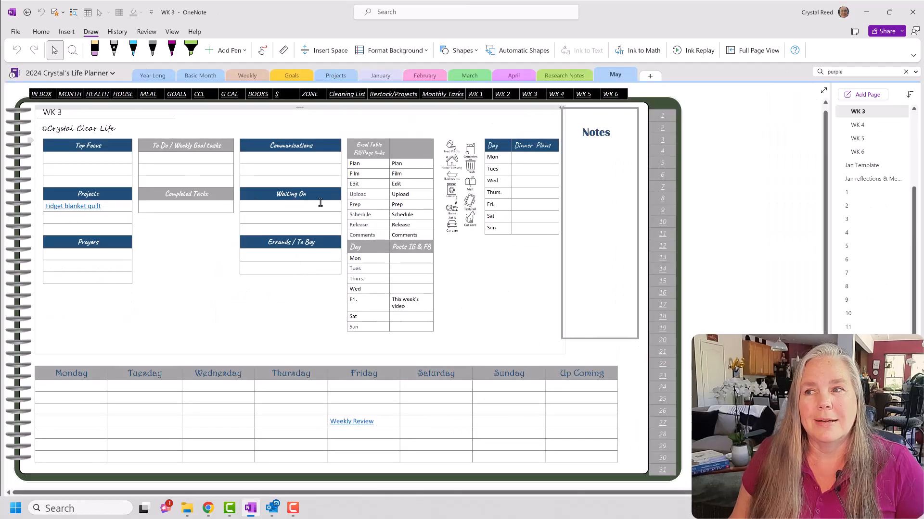
right_click(627, 77)
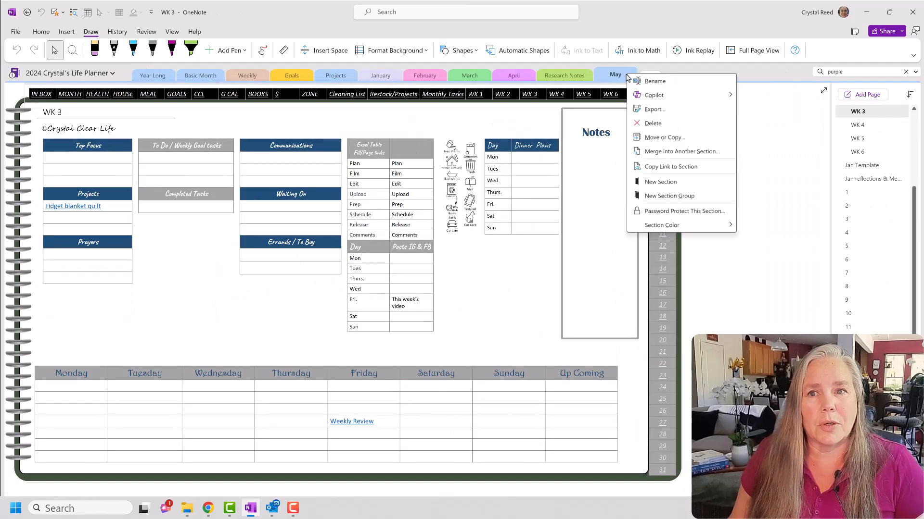
mouse_move(710, 227)
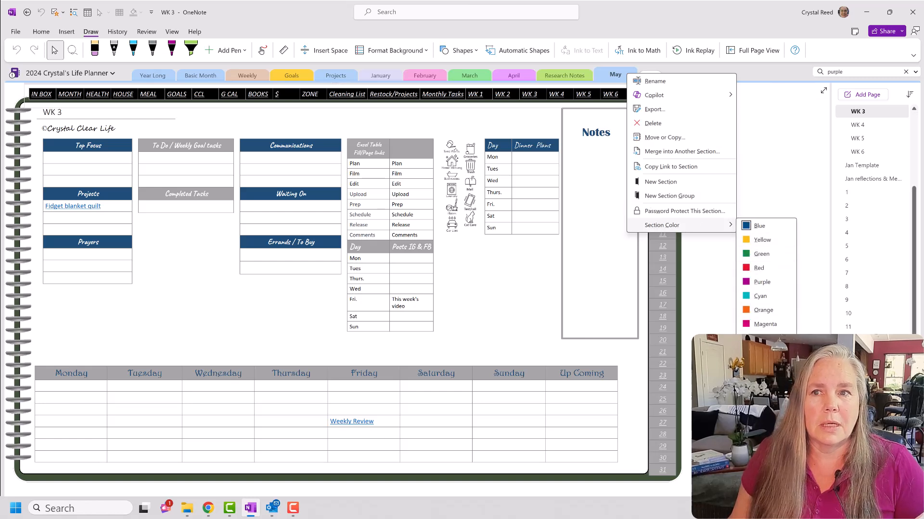
click(761, 282)
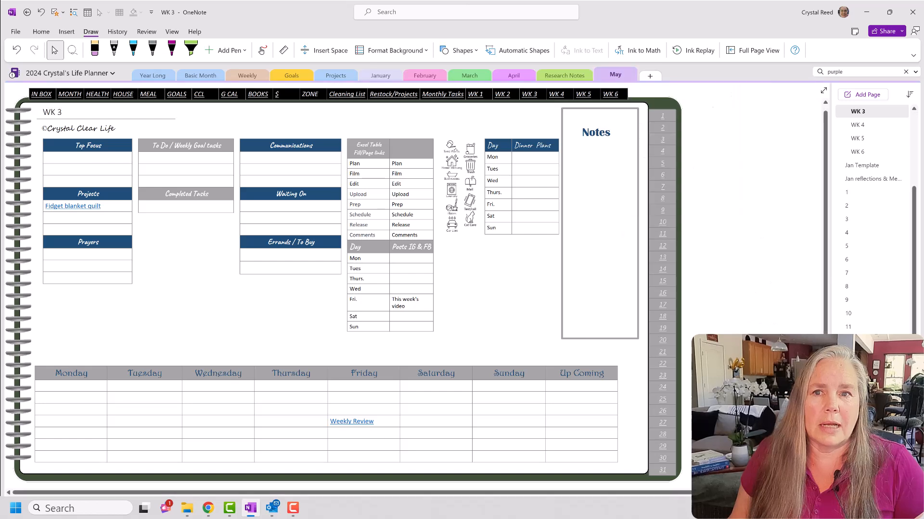
Step: Try Purple as the May section's color
right_click(633, 77)
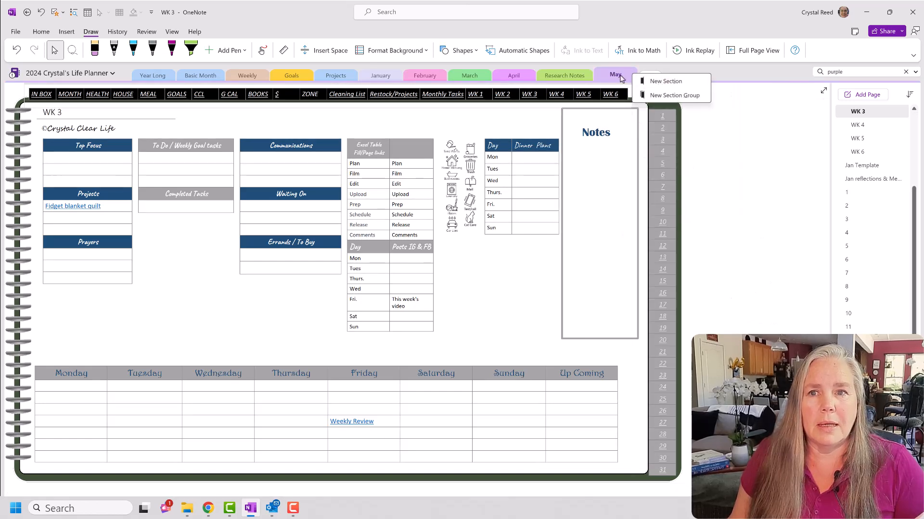
right_click(622, 77)
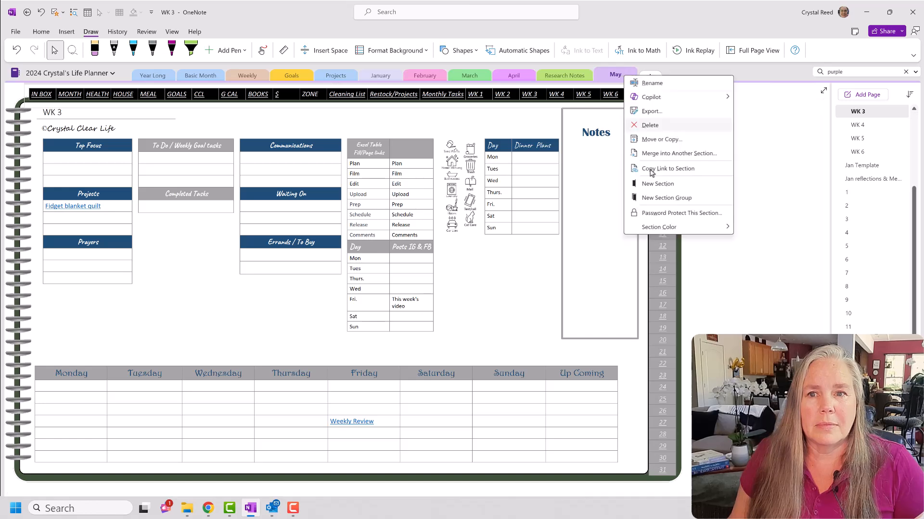
mouse_move(666, 233)
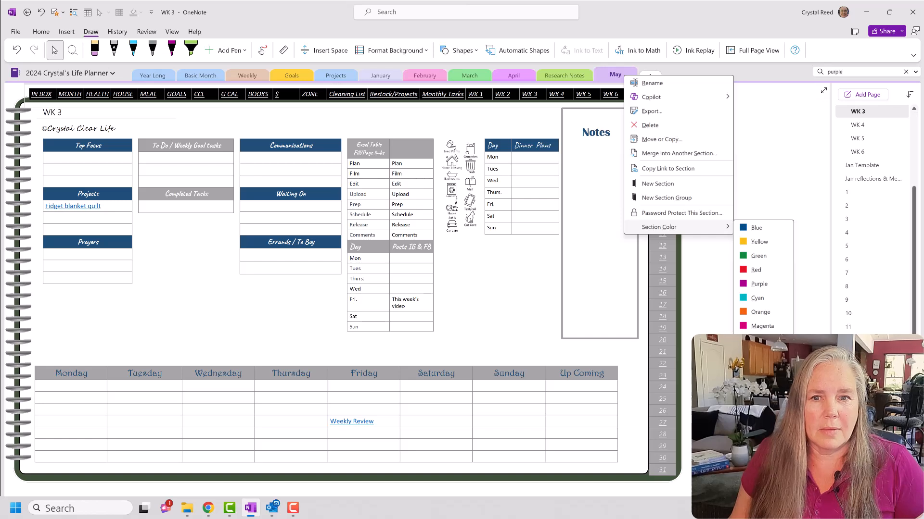
click(755, 285)
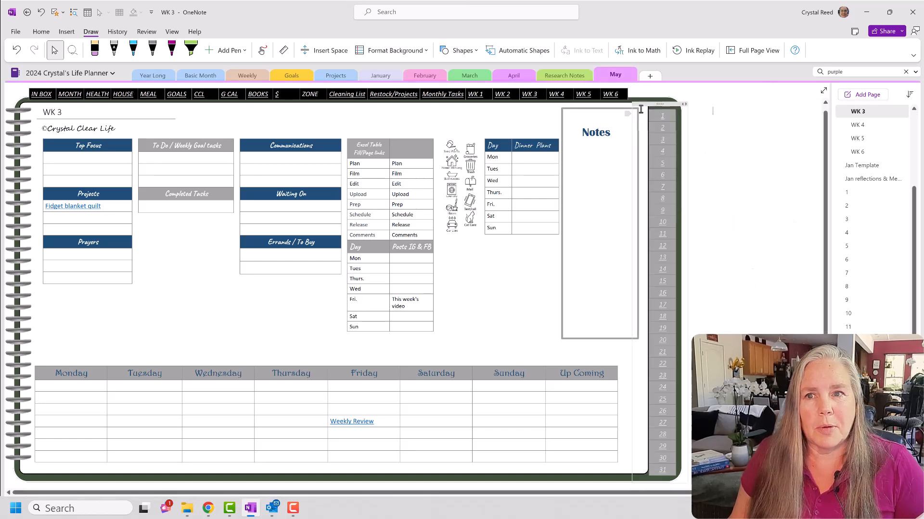
Step: Change the May section's color to a softer, lighter purple shade
right_click(630, 84)
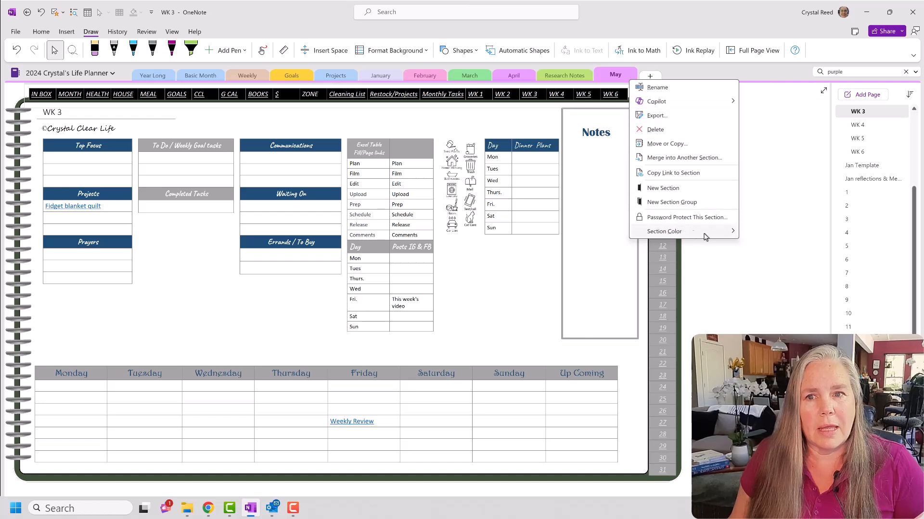
mouse_move(695, 233)
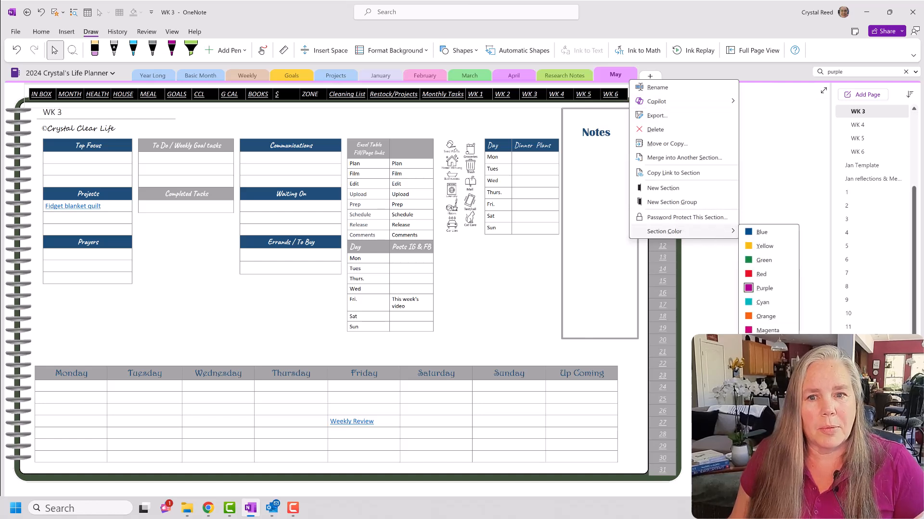
click(771, 358)
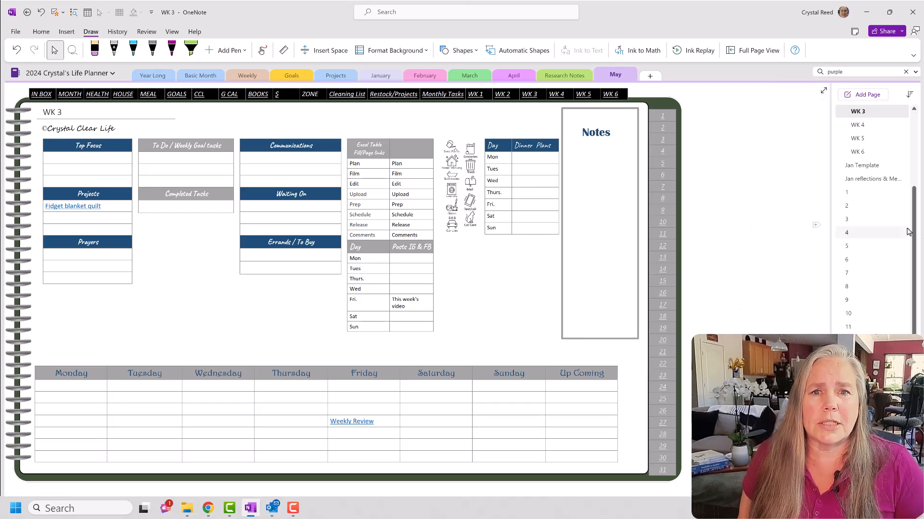
Step: Open the May section's WK 1 page, and copy both floral bouquet stickers from the Positively Purple Florals page in the Personal Notebook
scroll(915, 222, up, 3)
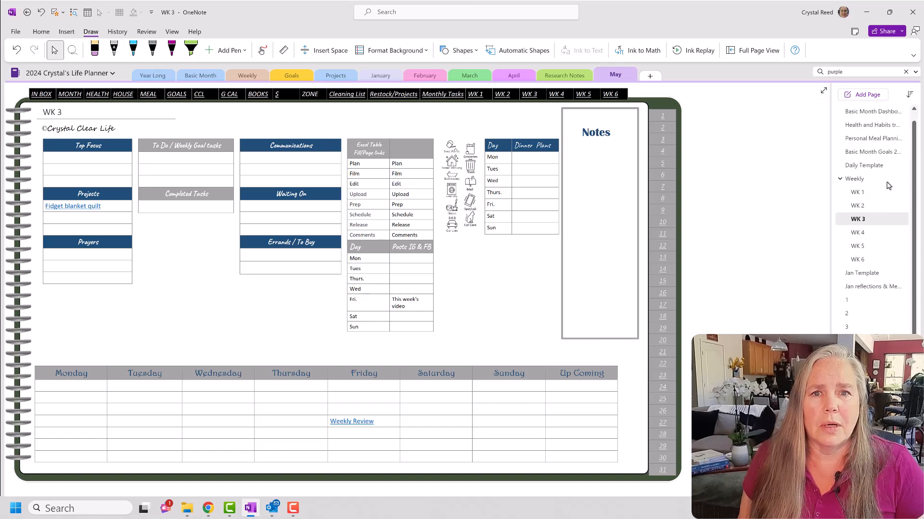
click(864, 193)
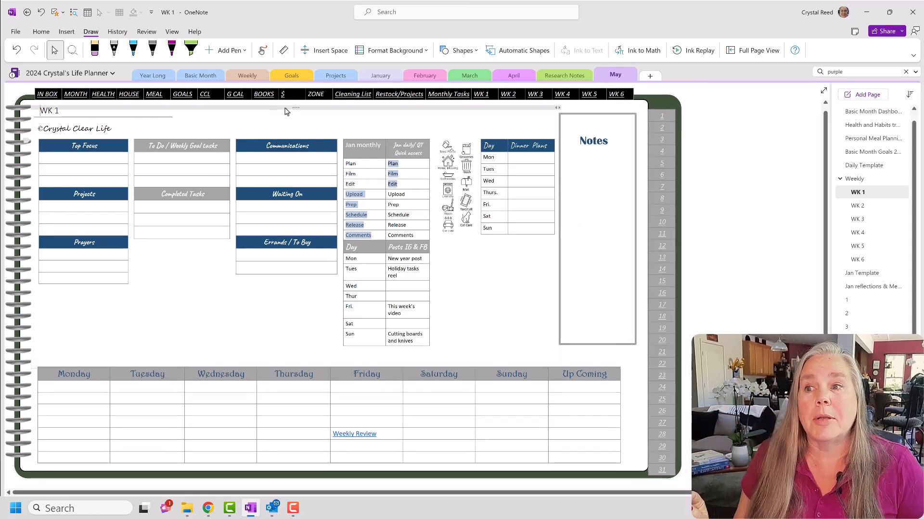
click(91, 74)
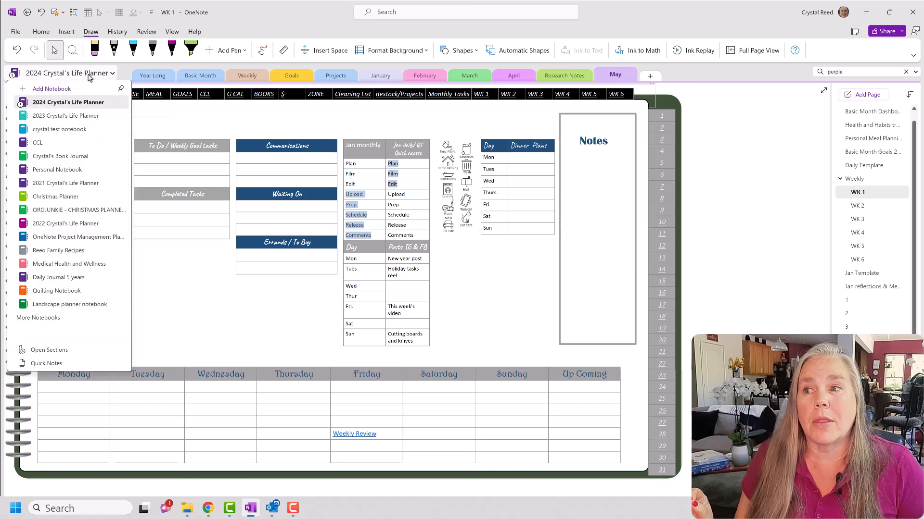
click(45, 170)
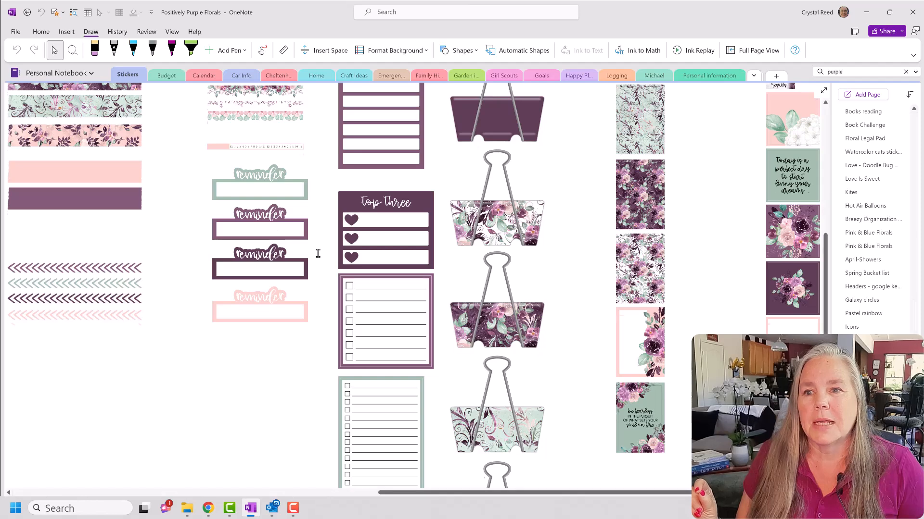
scroll(315, 253, up, 10)
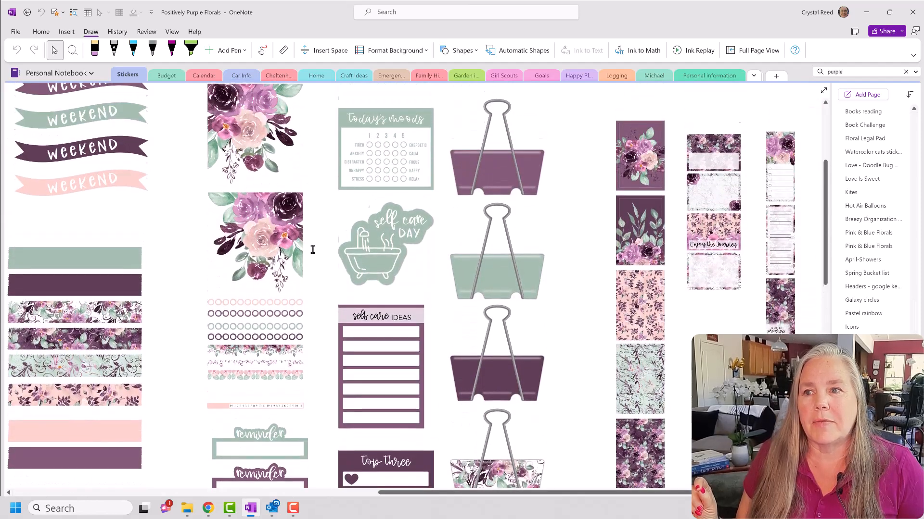
right_click(274, 234)
scroll(239, 152, up, 1)
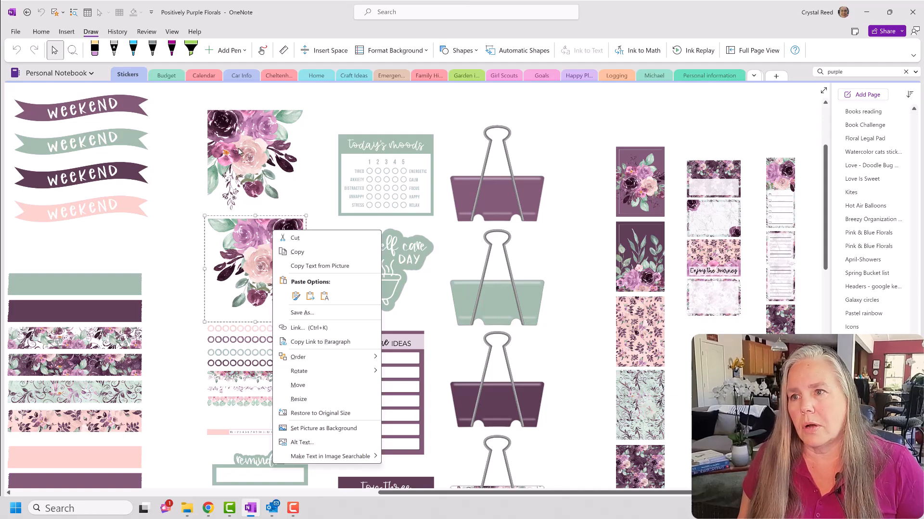
key(Escape)
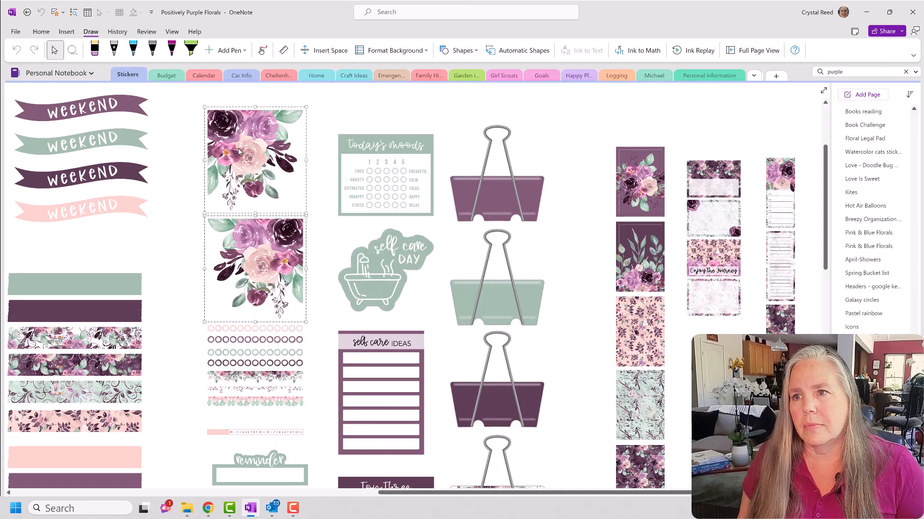
right_click(239, 150)
click(264, 170)
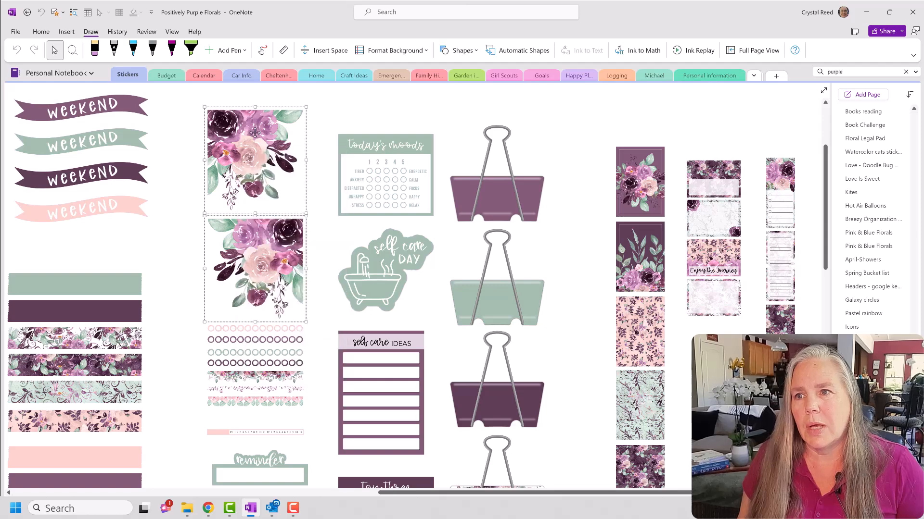
Step: Paste both bouquets onto the planner's WK 1 page, placing one below the Prayers table and the other over the Notes box's upper right corner
click(62, 74)
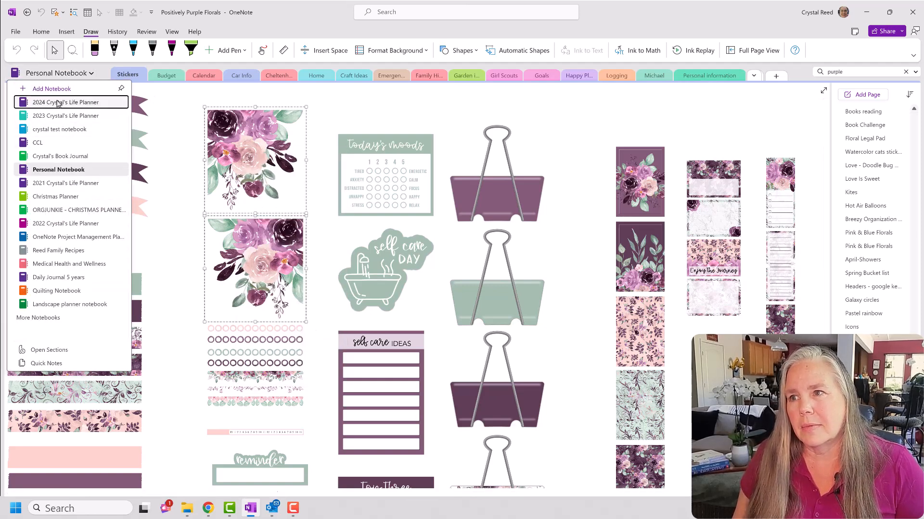
click(63, 102)
right_click(709, 178)
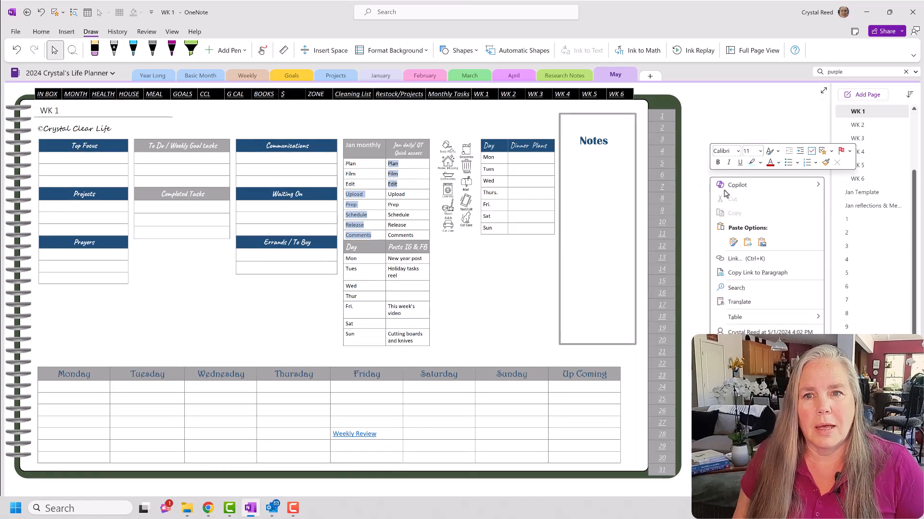
click(737, 246)
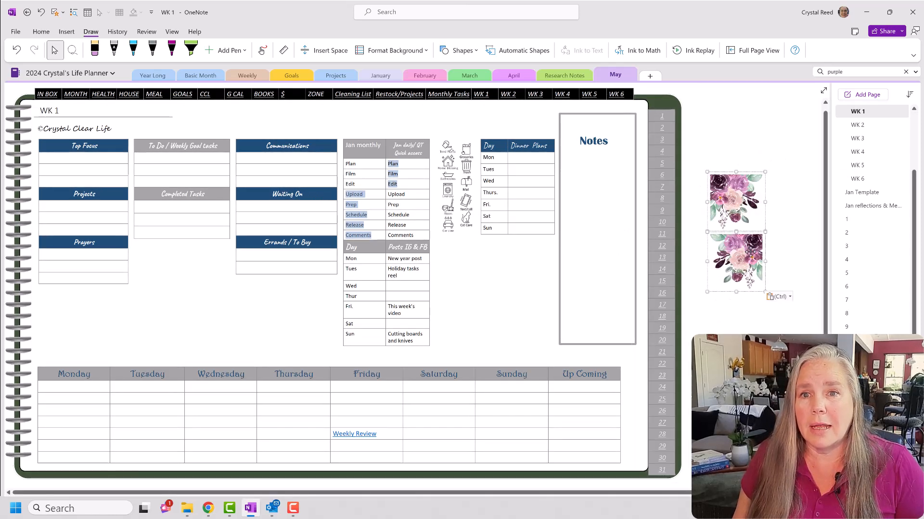
drag(730, 198, 126, 320)
drag(743, 248, 612, 129)
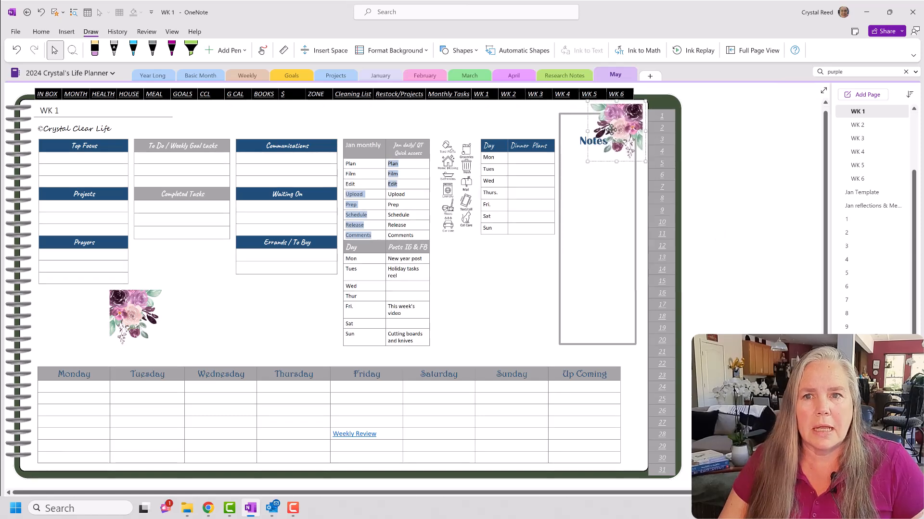
Step: Nudge the Notes box slightly right and move its Notes heading up into the box's upper left corner beside the bouquet
click(600, 180)
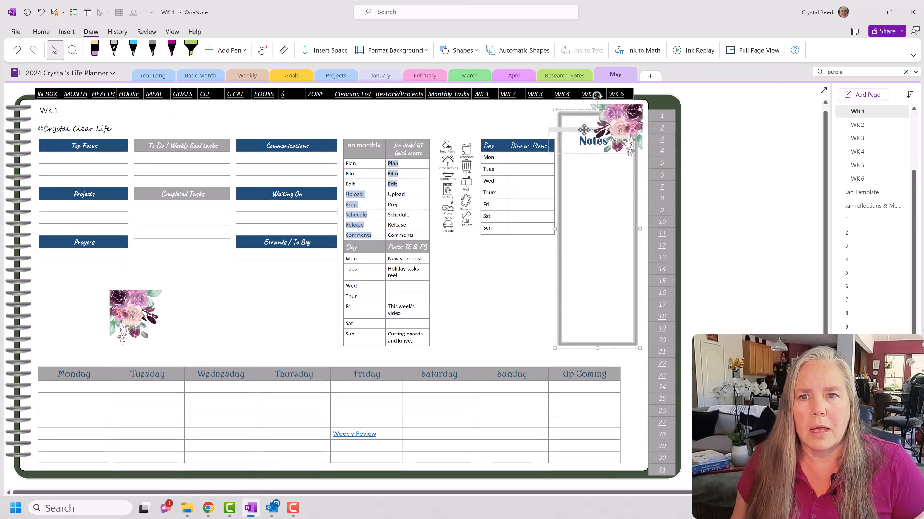
drag(583, 129, 584, 131)
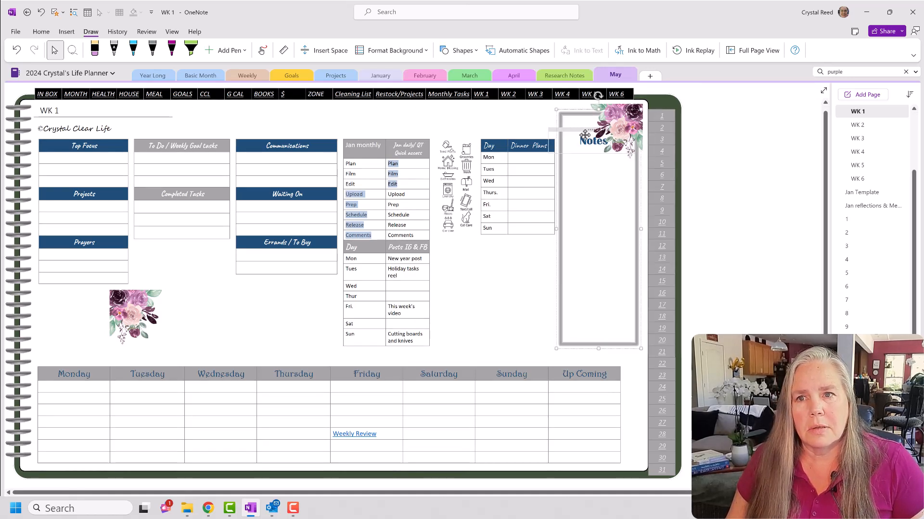
click(585, 130)
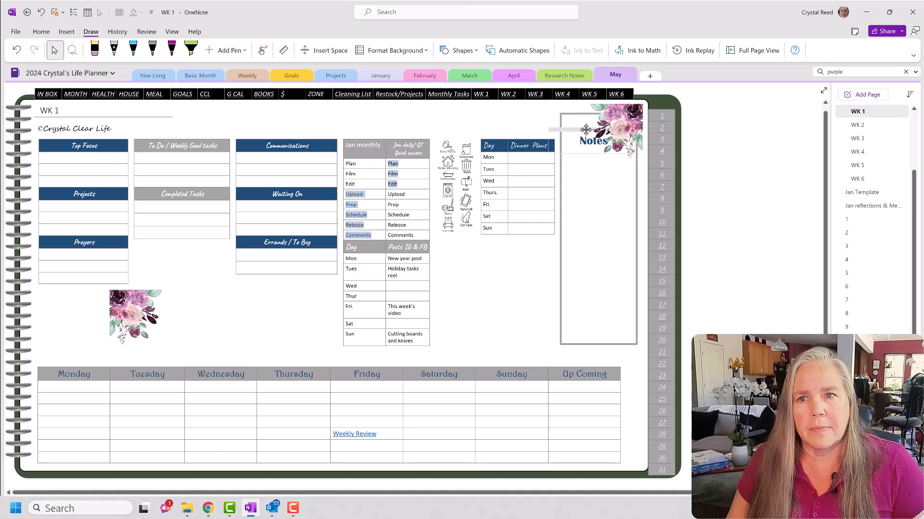
click(585, 130)
drag(585, 130, 571, 113)
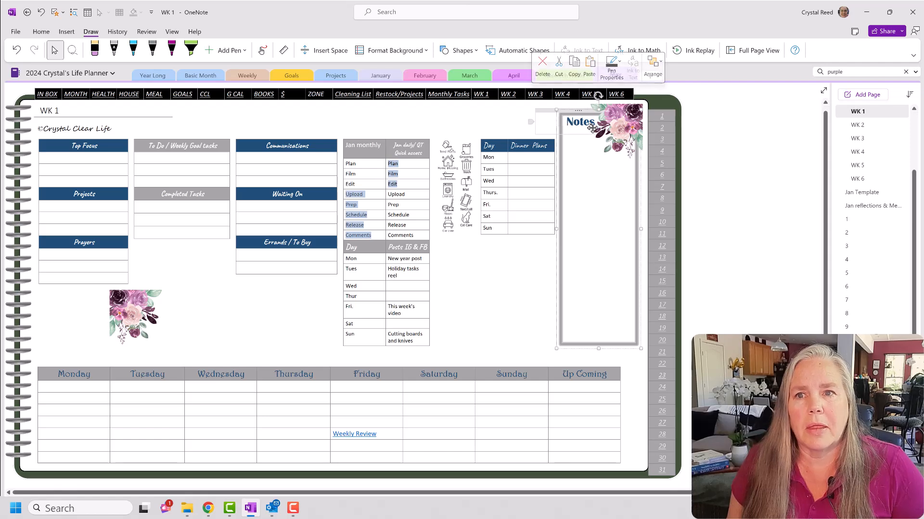
Step: Recolor the Notes heading text with a dark purple theme color
click(581, 115)
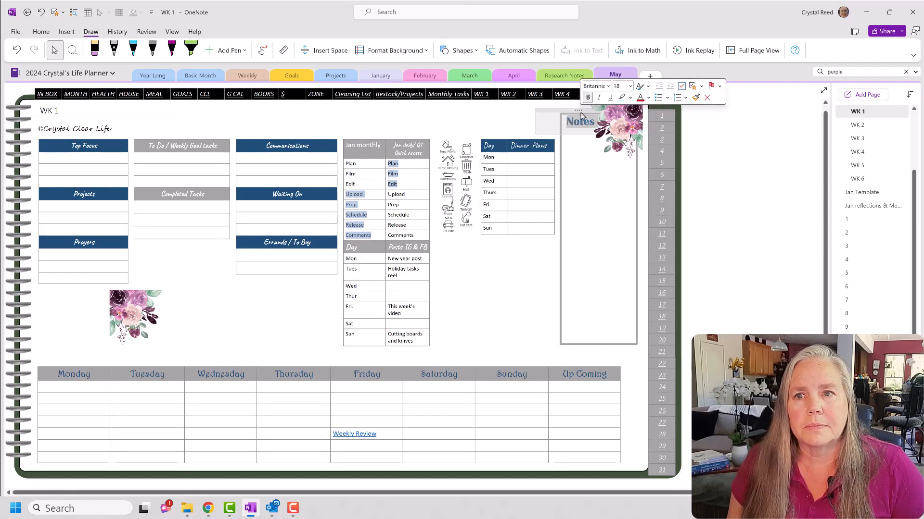
click(649, 98)
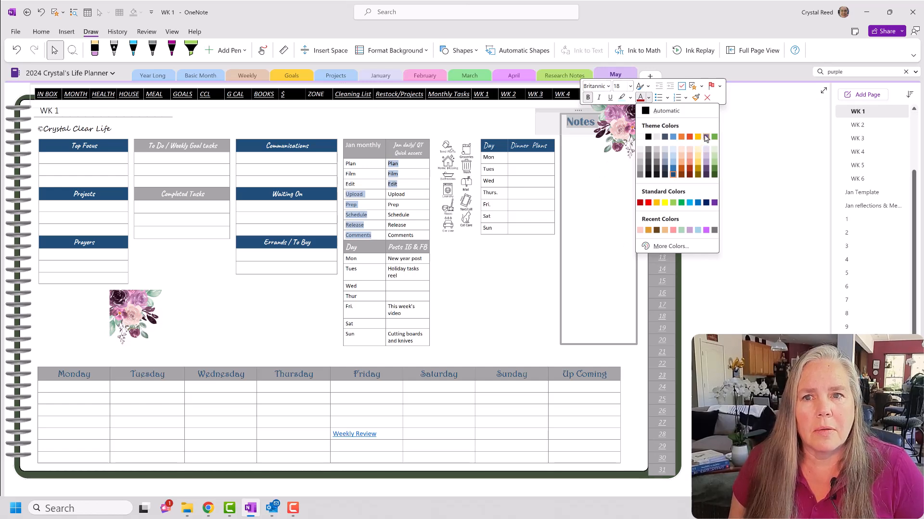
click(706, 170)
click(594, 219)
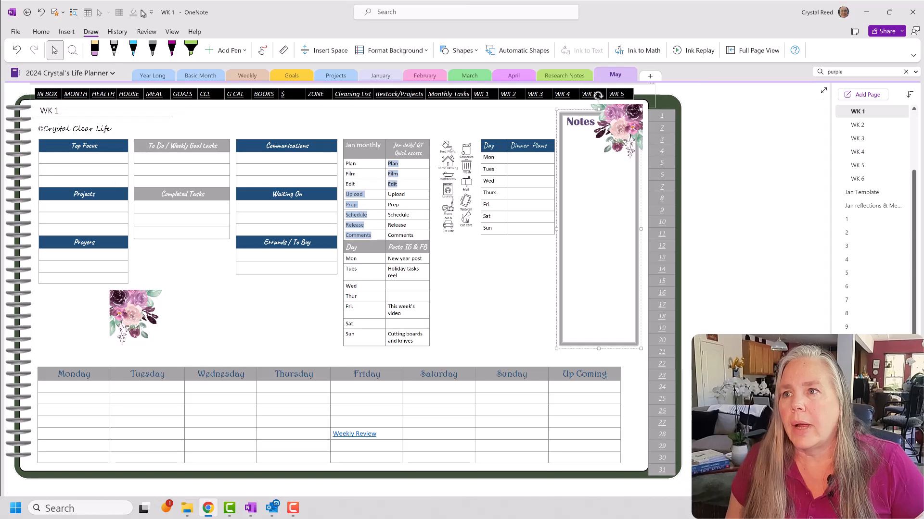
Step: Shade the Top Focus header cell with a custom mauve color and move the loose bouquet onto the Top Focus table
click(61, 154)
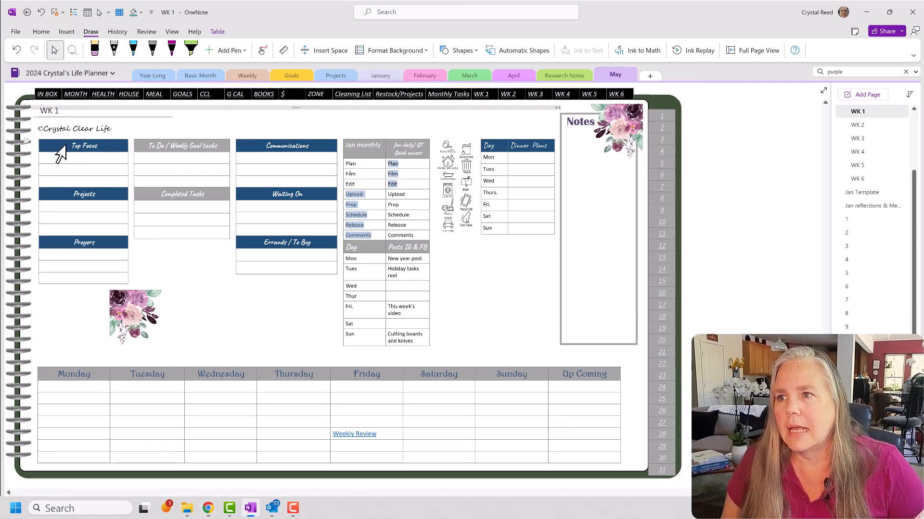
right_click(58, 149)
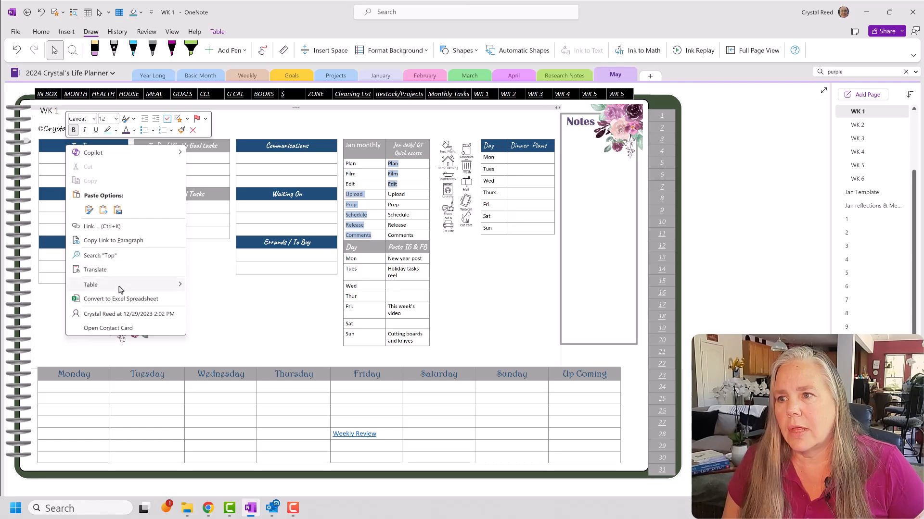
mouse_move(169, 290)
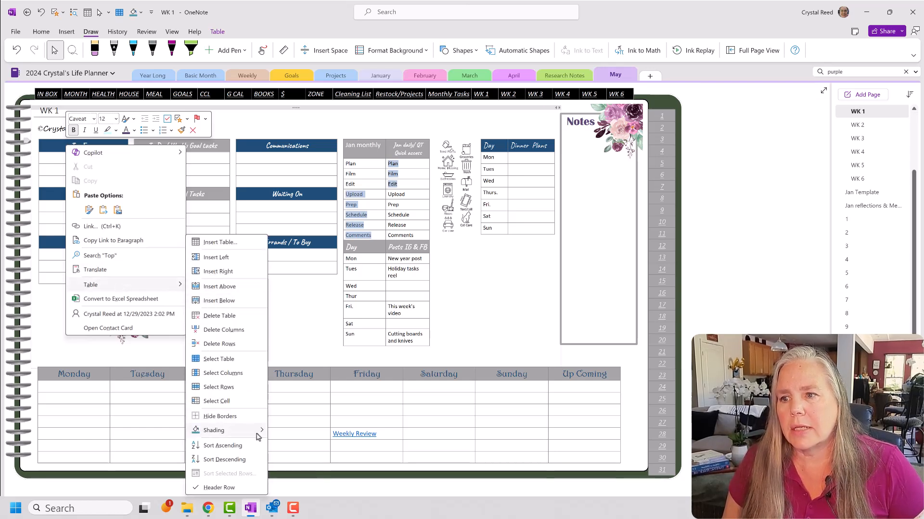
mouse_move(261, 433)
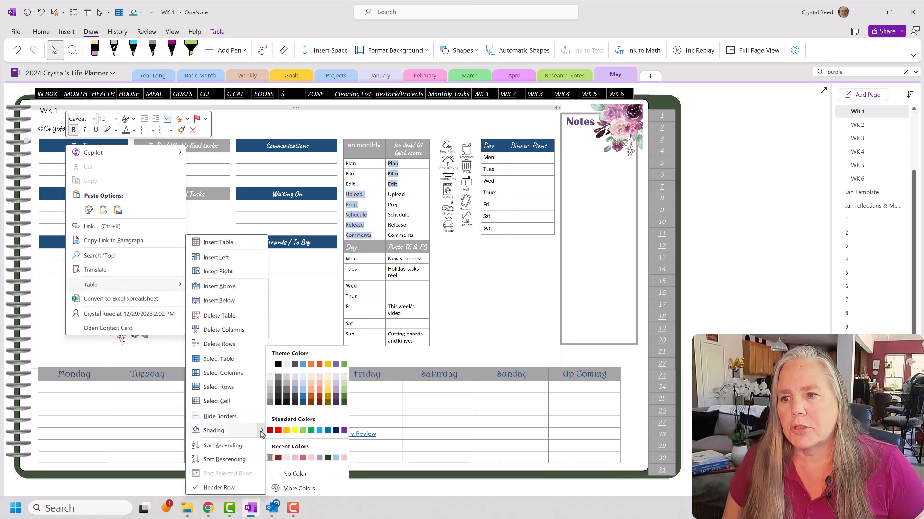
click(301, 487)
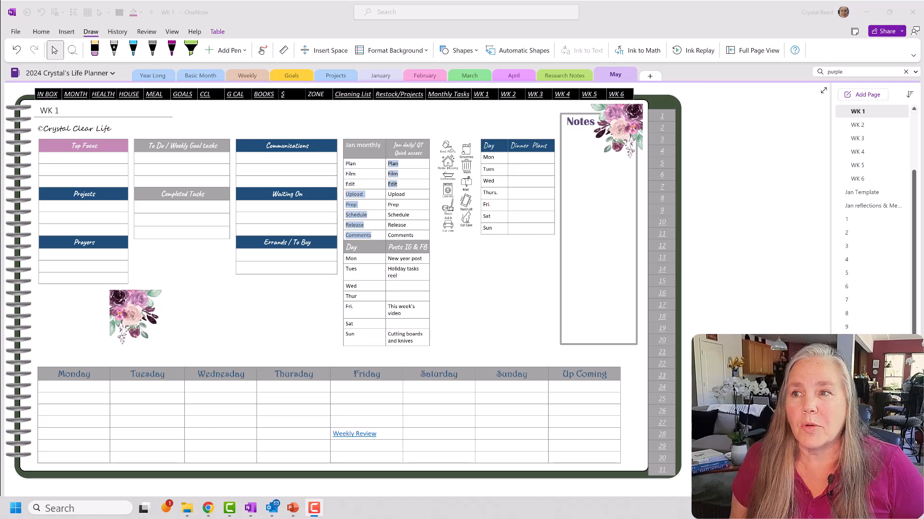
drag(116, 329, 89, 166)
click(186, 316)
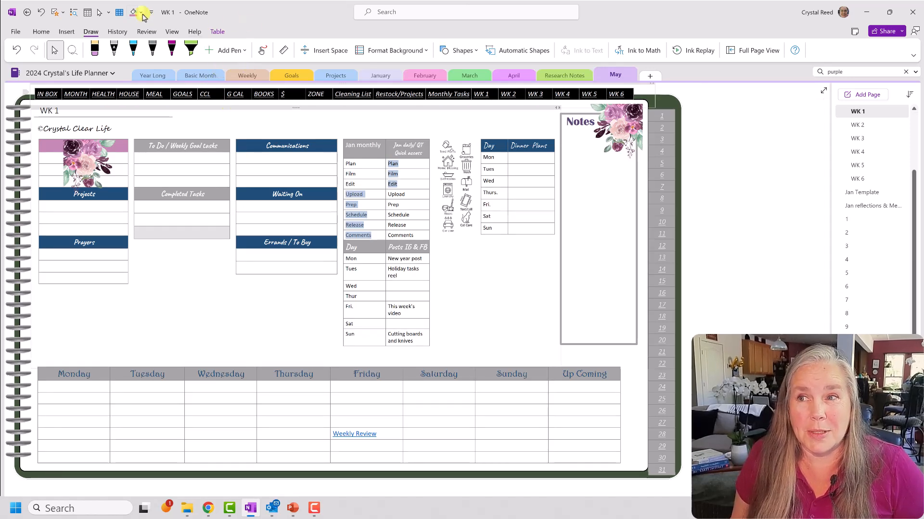
Step: Shade the Communications header cell with the same mauve used on the Top Focus header
click(247, 142)
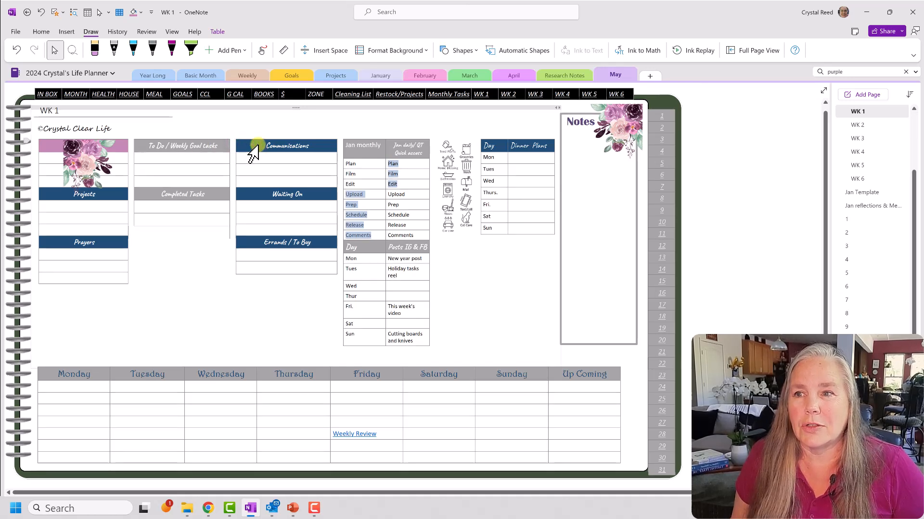
click(262, 145)
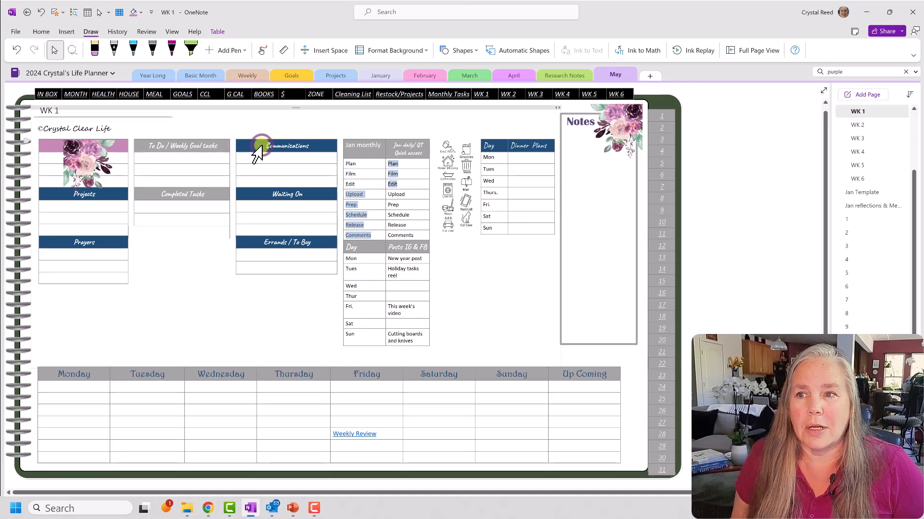
right_click(260, 147)
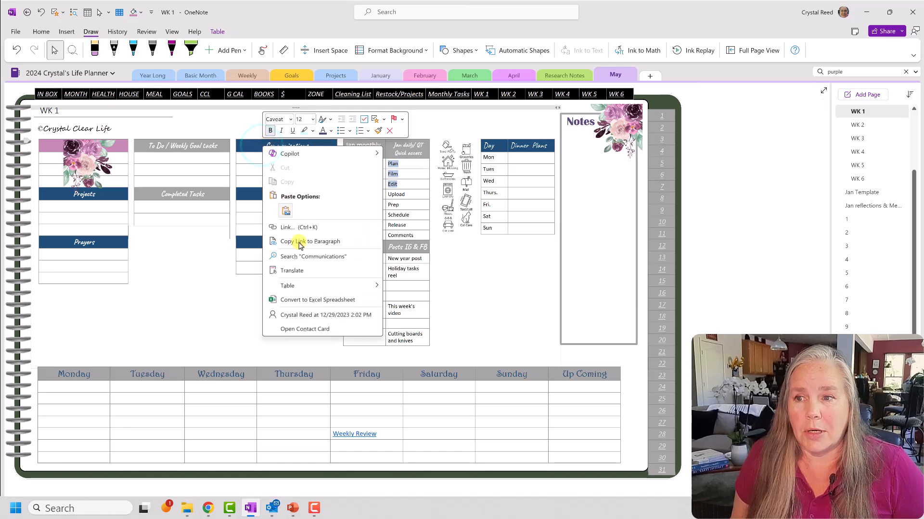
mouse_move(372, 286)
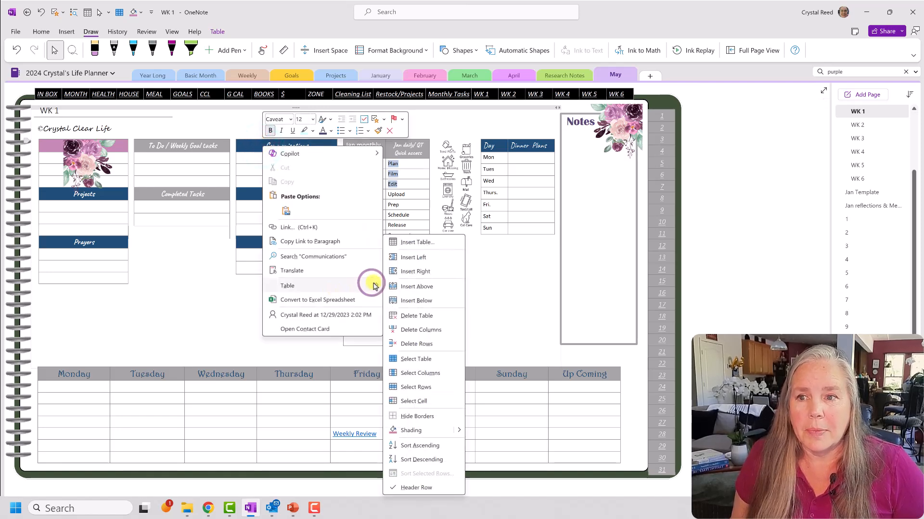
click(430, 431)
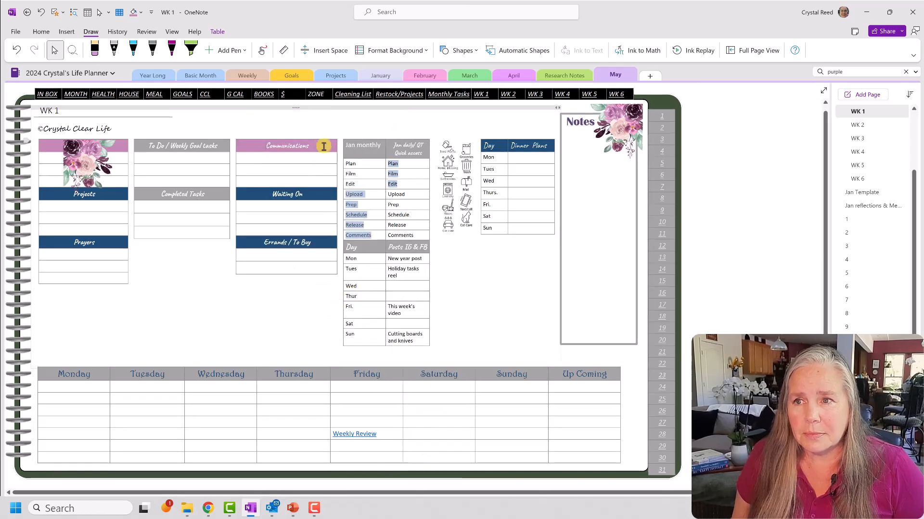
right_click(313, 147)
mouse_move(350, 289)
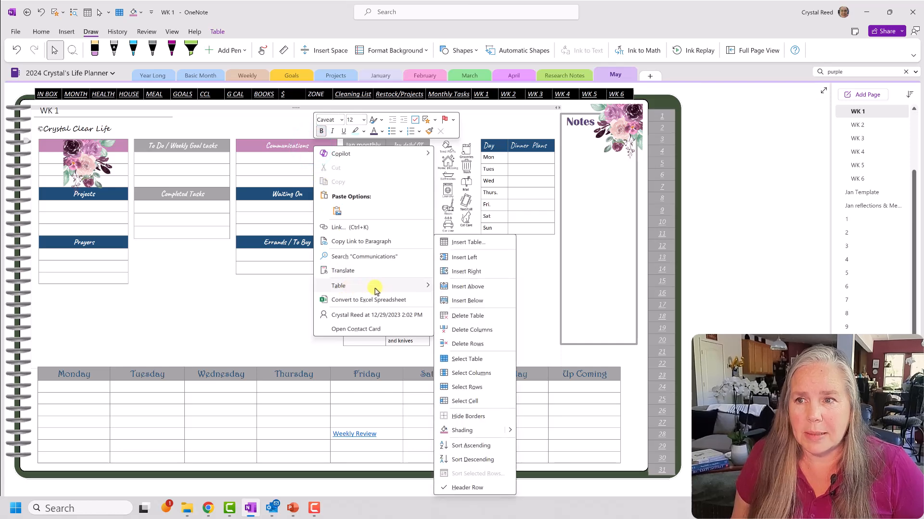
click(510, 429)
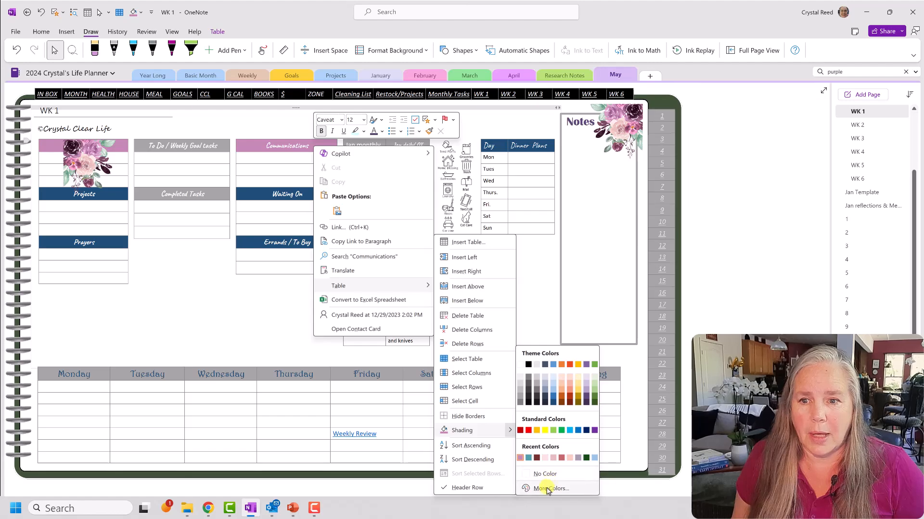
click(548, 490)
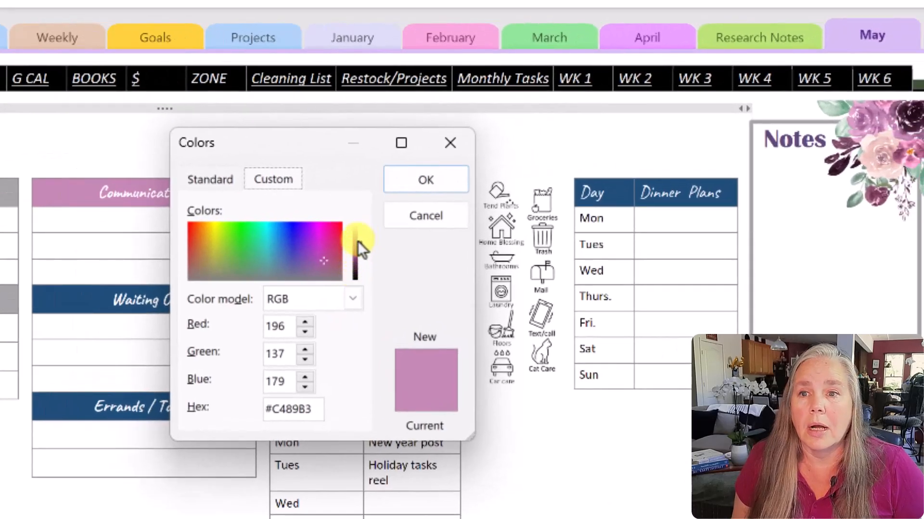
click(362, 244)
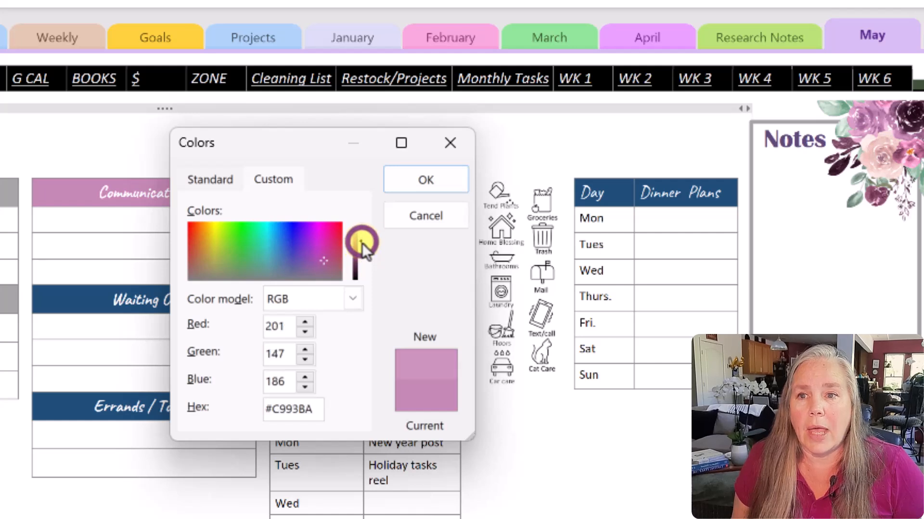
drag(361, 242, 363, 238)
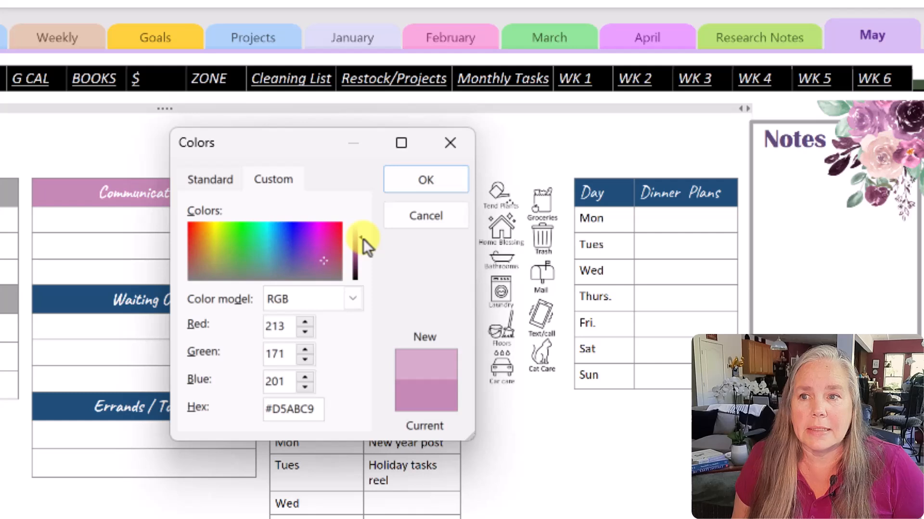
drag(363, 239, 363, 231)
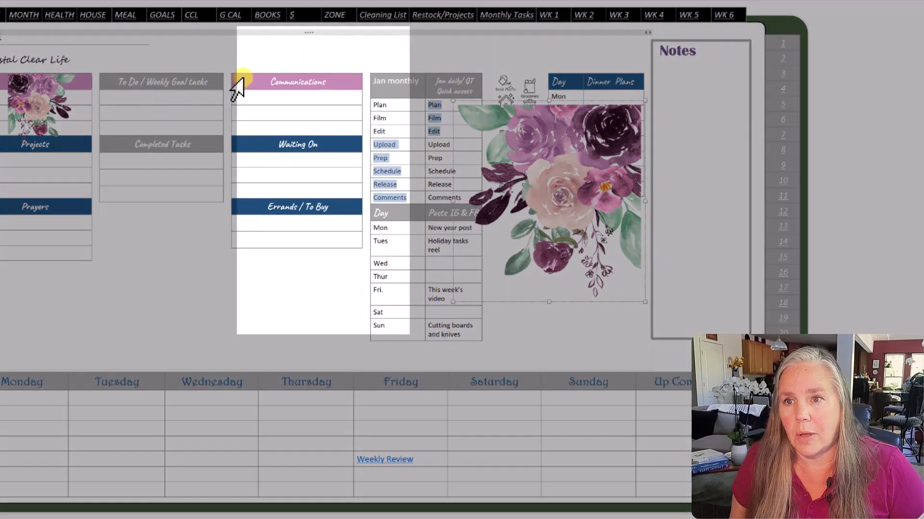
Step: Darken the Communications header cell's mauve shading to the custom deep plum #613153
right_click(239, 79)
mouse_move(387, 264)
mouse_move(495, 451)
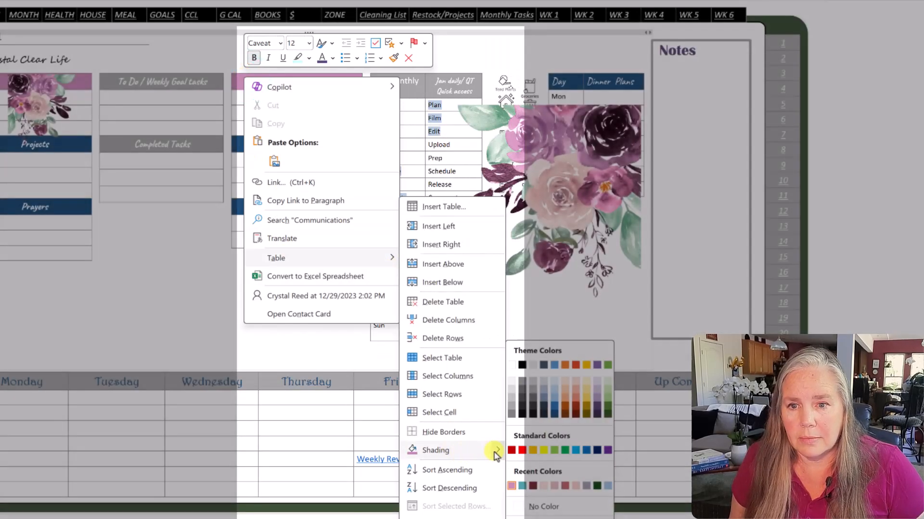
click(532, 518)
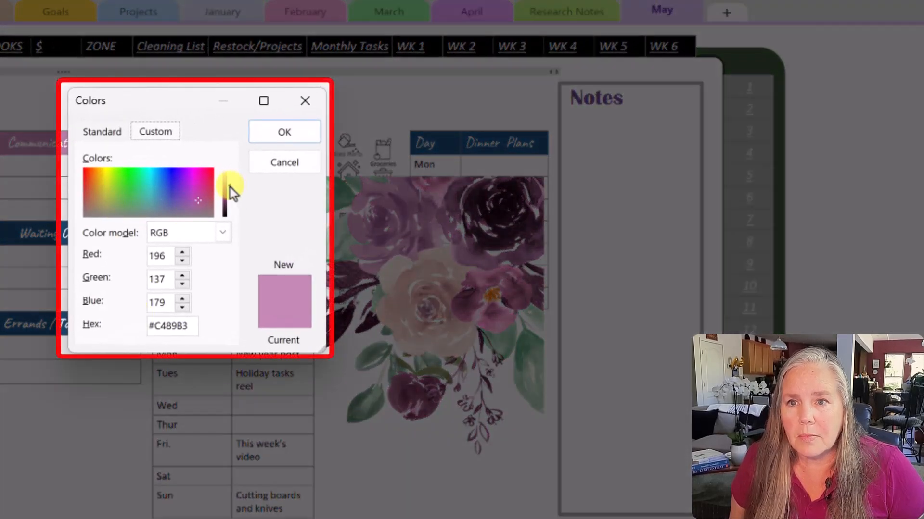
drag(230, 186, 231, 181)
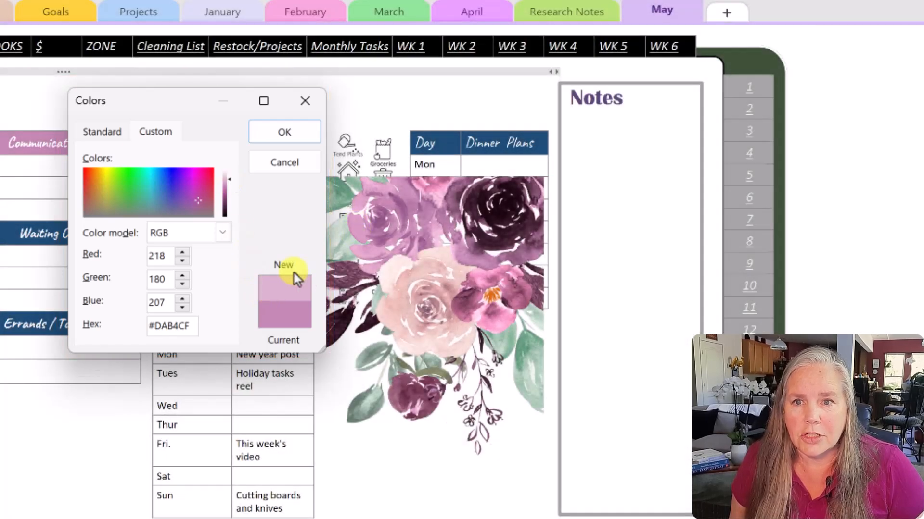
drag(230, 182, 231, 175)
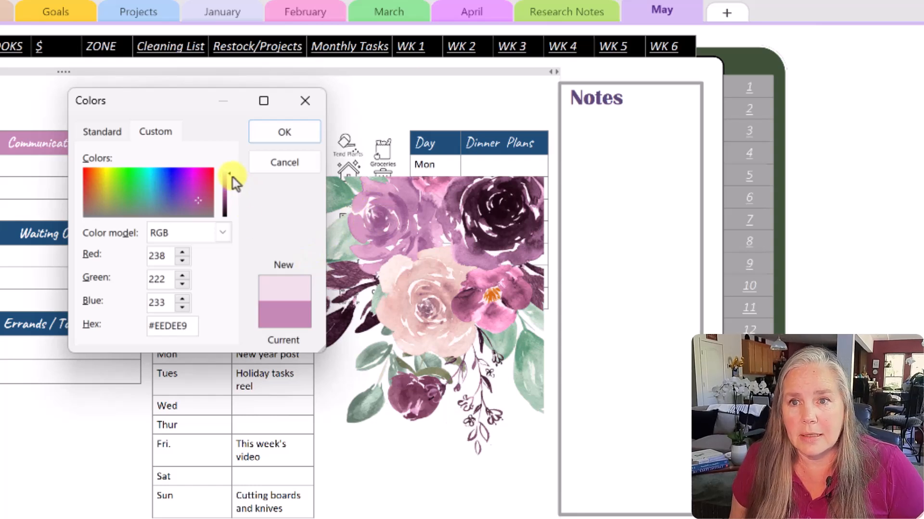
drag(229, 175, 231, 190)
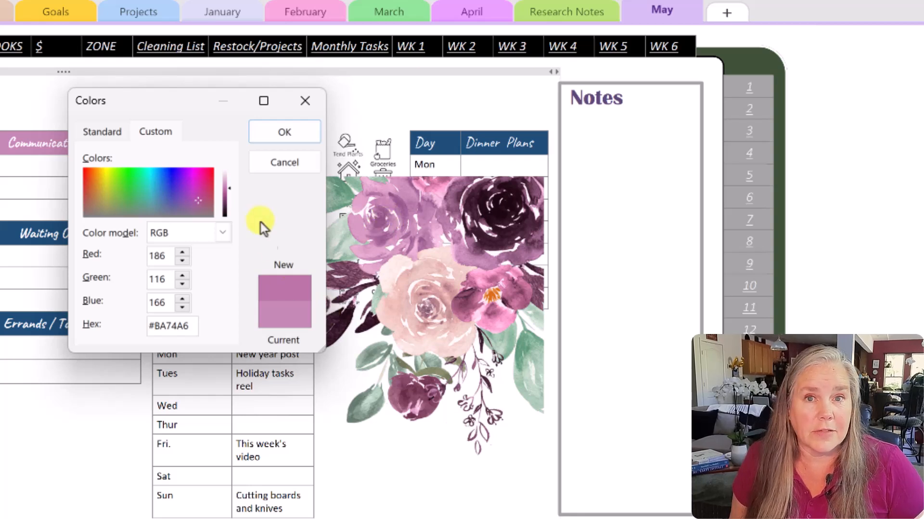
drag(230, 189, 230, 199)
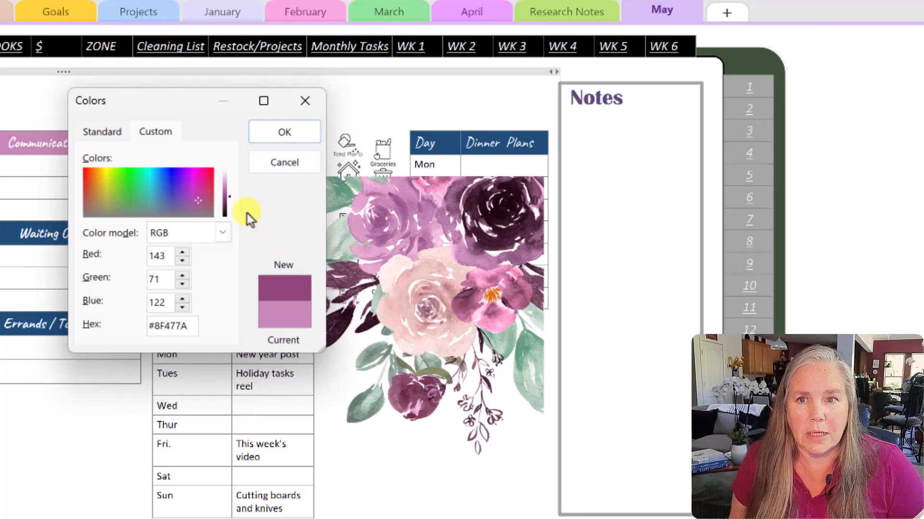
drag(231, 196, 231, 203)
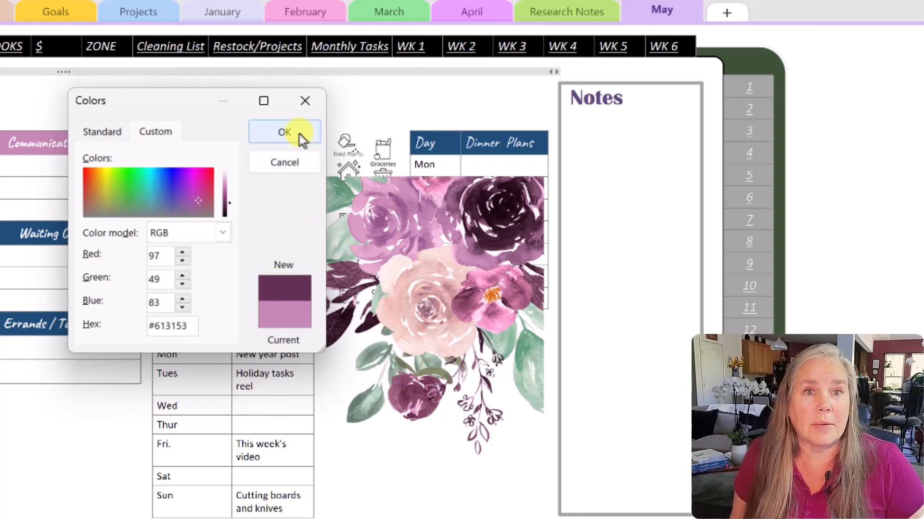
click(285, 132)
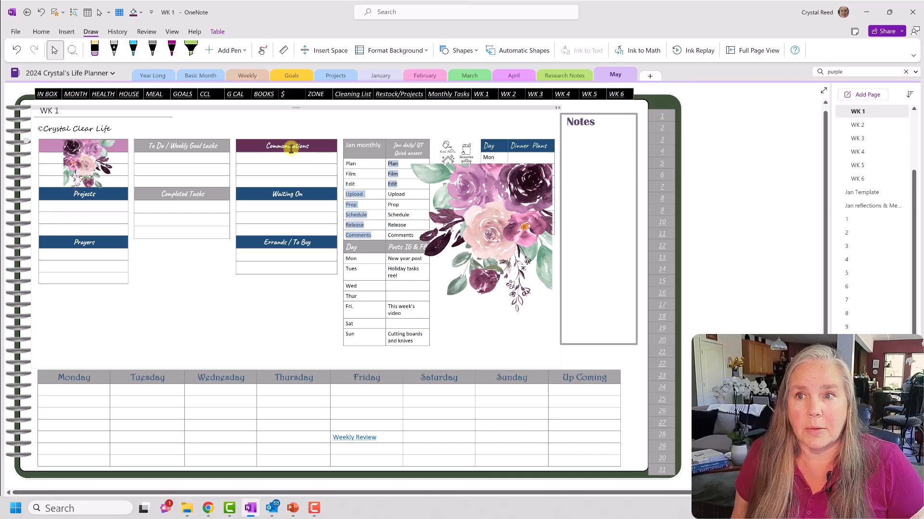
Step: Shade the Waiting On header cell with the recently used deep plum
right_click(259, 194)
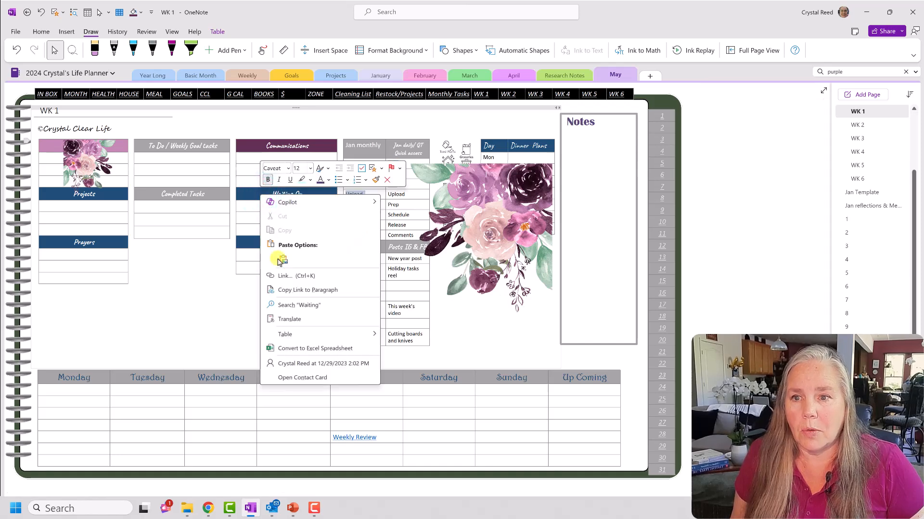
mouse_move(299, 340)
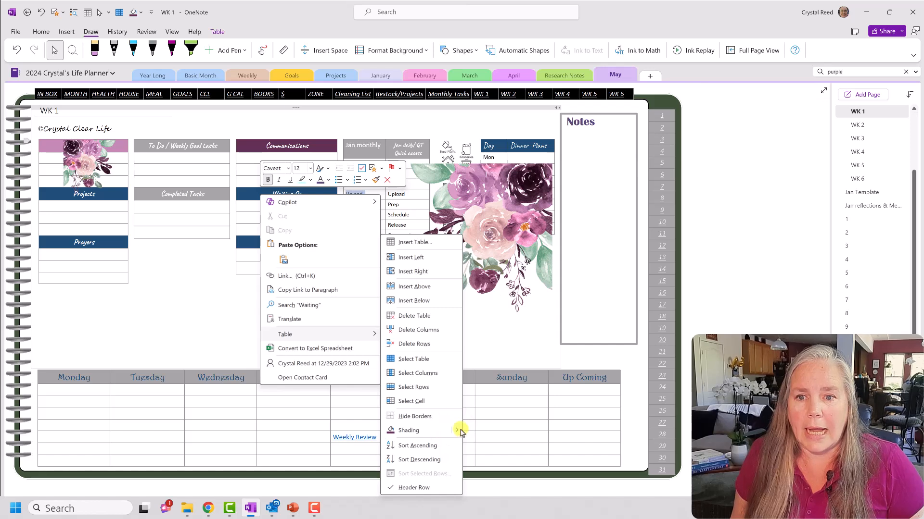
mouse_move(456, 429)
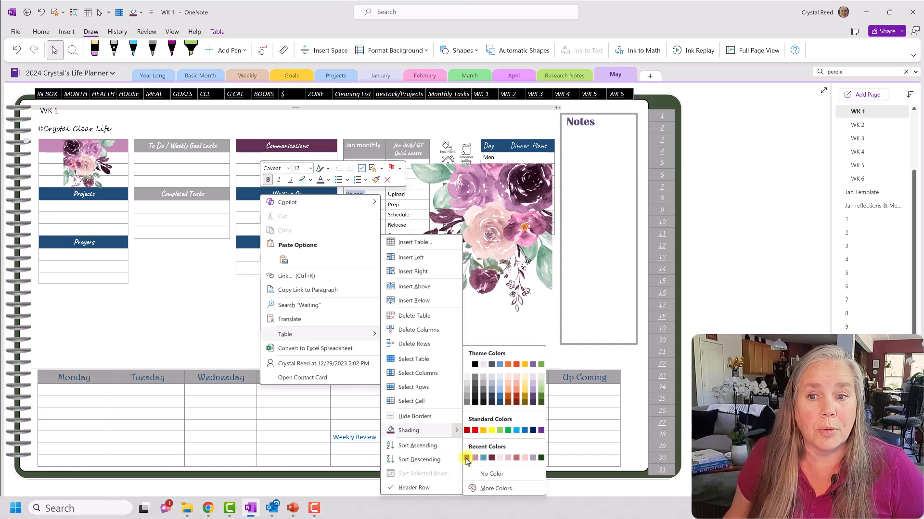
click(467, 458)
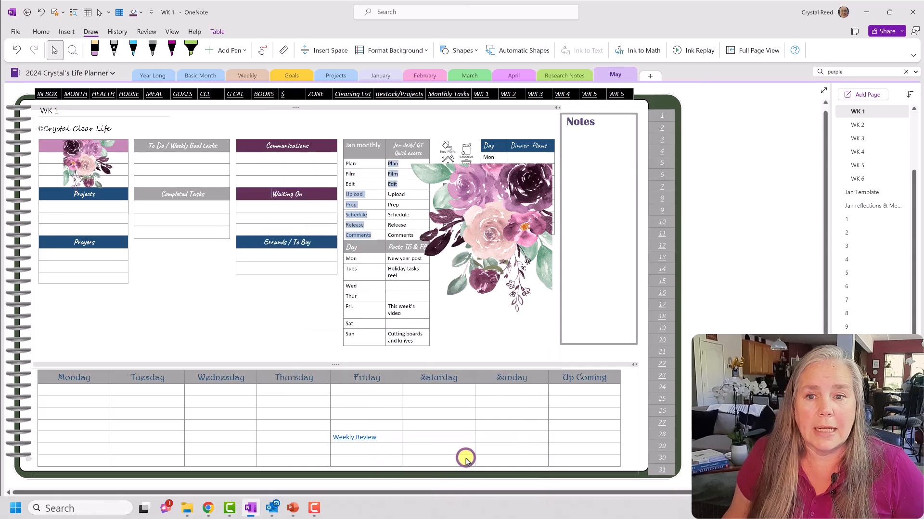
Step: Lighten the Waiting On header cell's plum shading to the custom pale mauve #CFA1C2
right_click(322, 194)
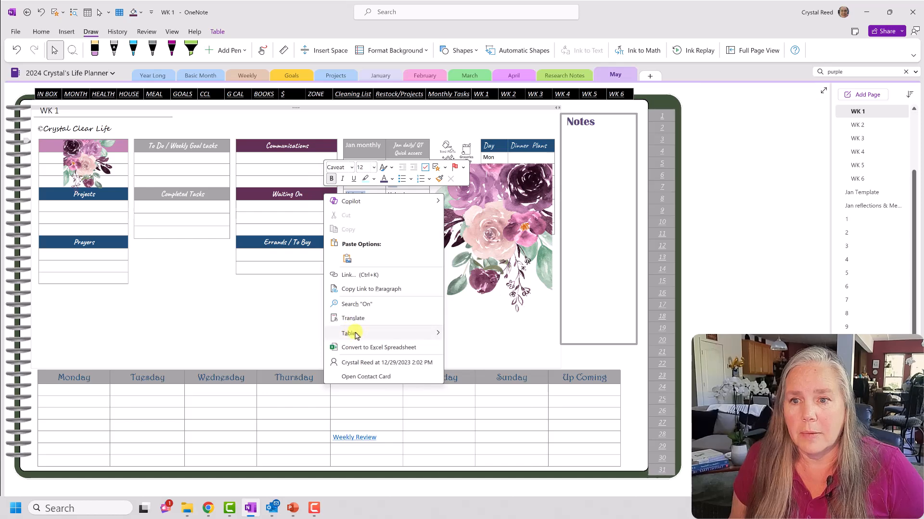
mouse_move(349, 333)
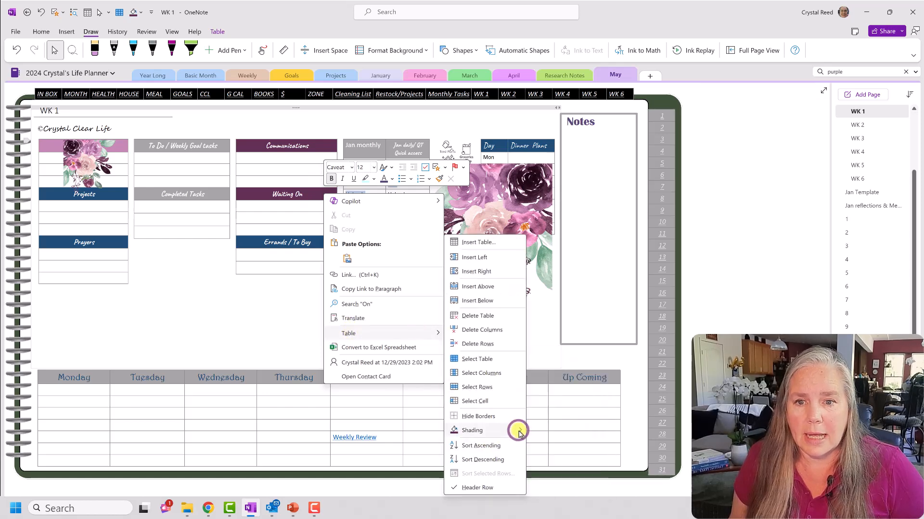
mouse_move(518, 433)
click(543, 487)
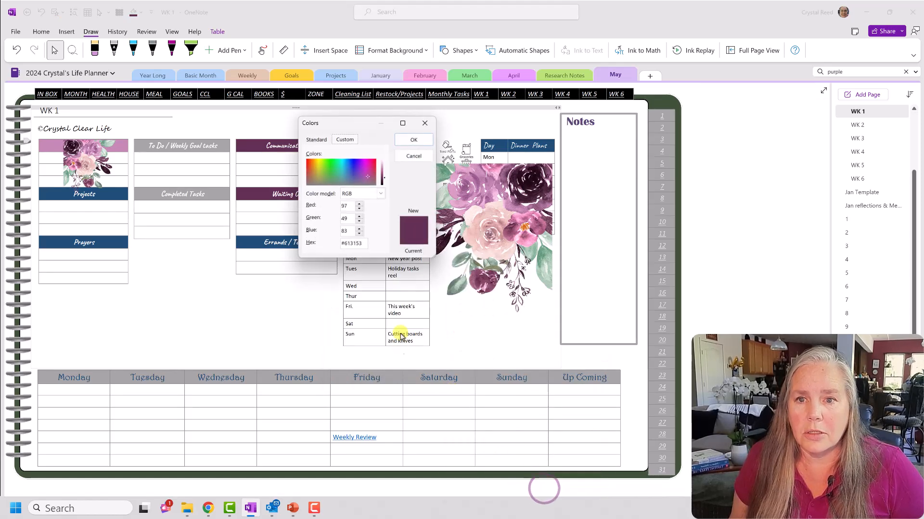
drag(385, 180, 386, 183)
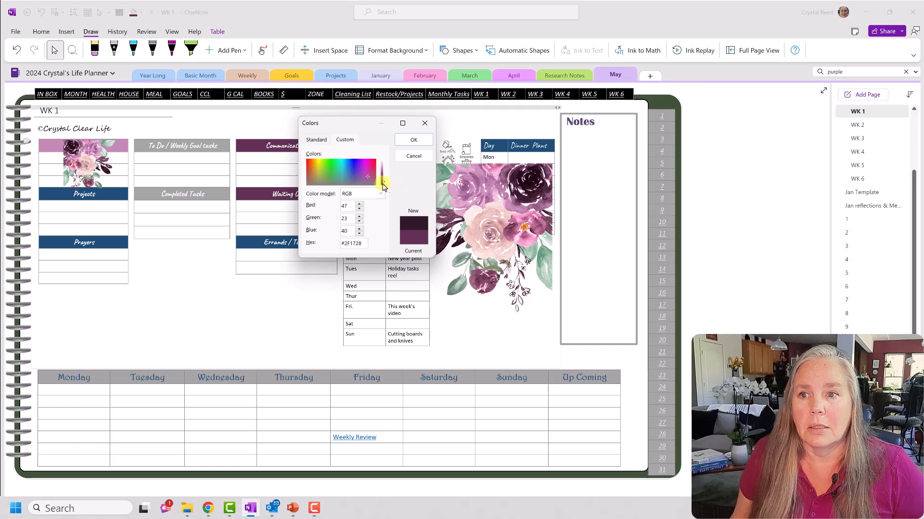
drag(384, 183, 385, 170)
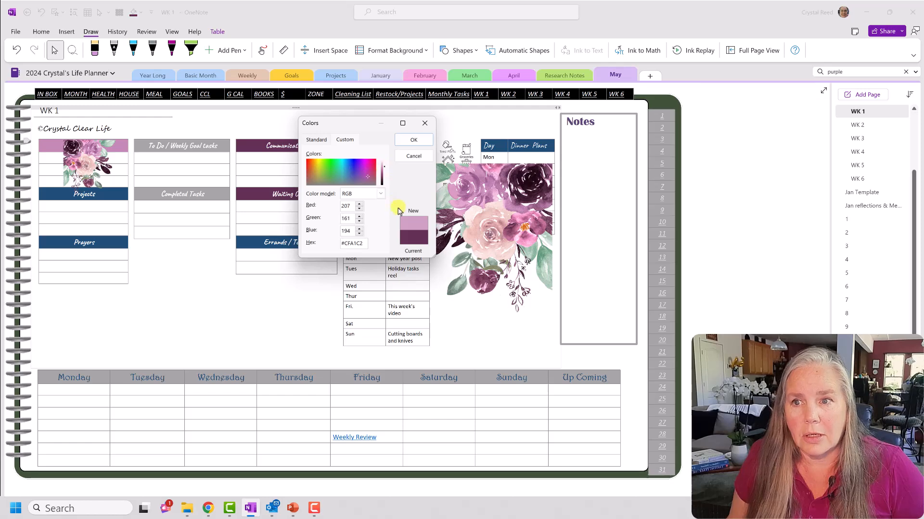
click(424, 139)
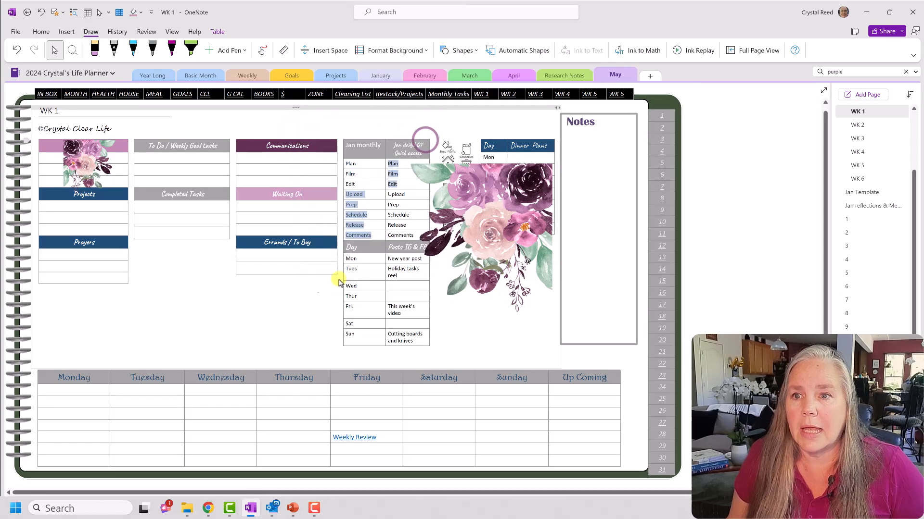
Step: Move the small bouquet from the Top Focus table down onto the Prayers table
click(310, 284)
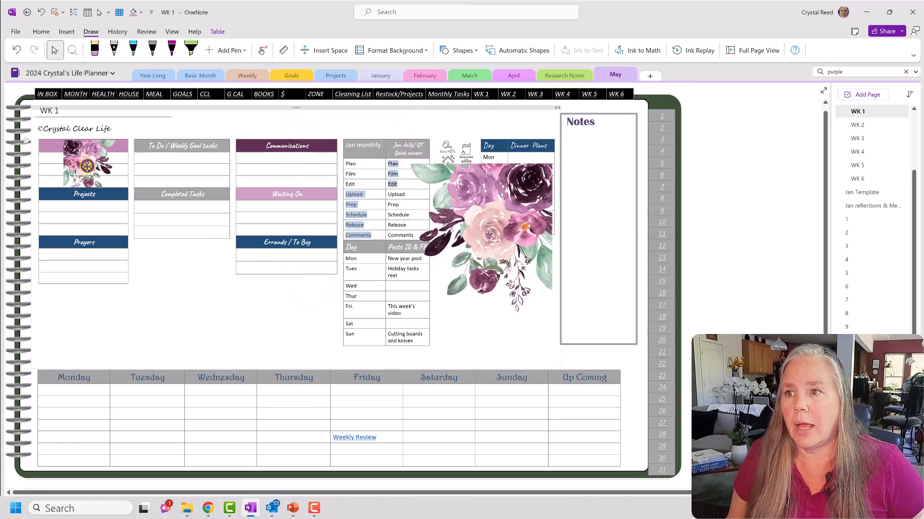
drag(87, 166, 89, 260)
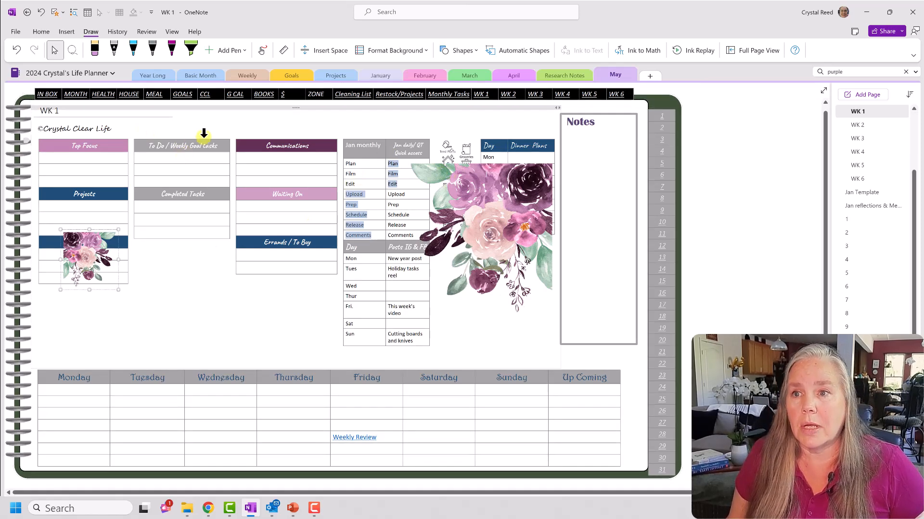
Step: Shade the Errands / To Buy header cell with a light green theme color
click(251, 243)
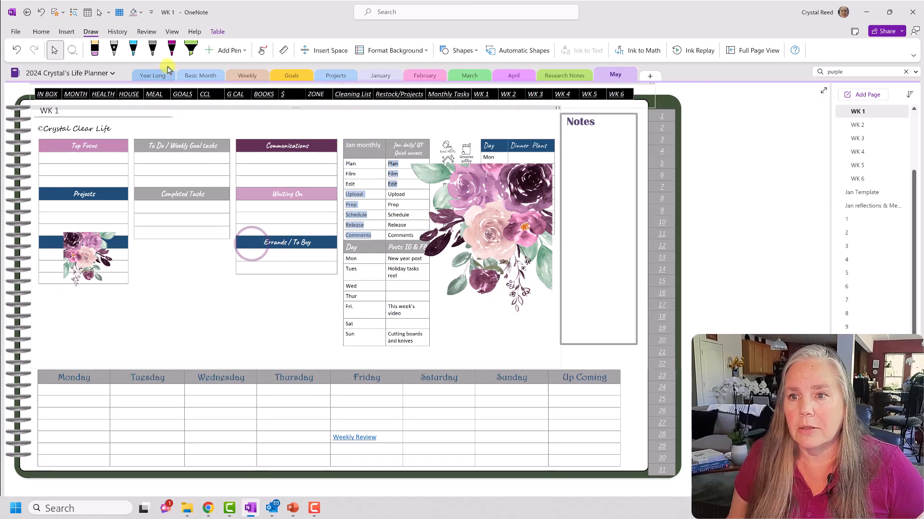
click(139, 13)
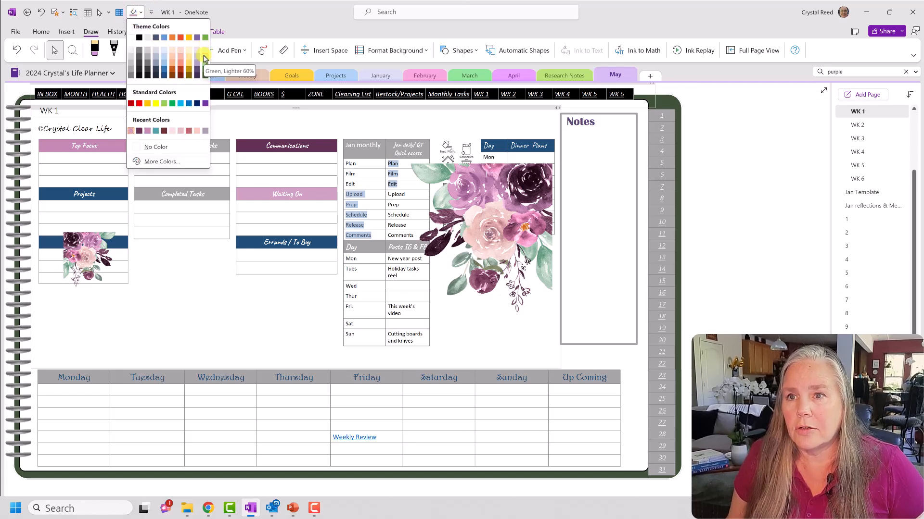
click(206, 53)
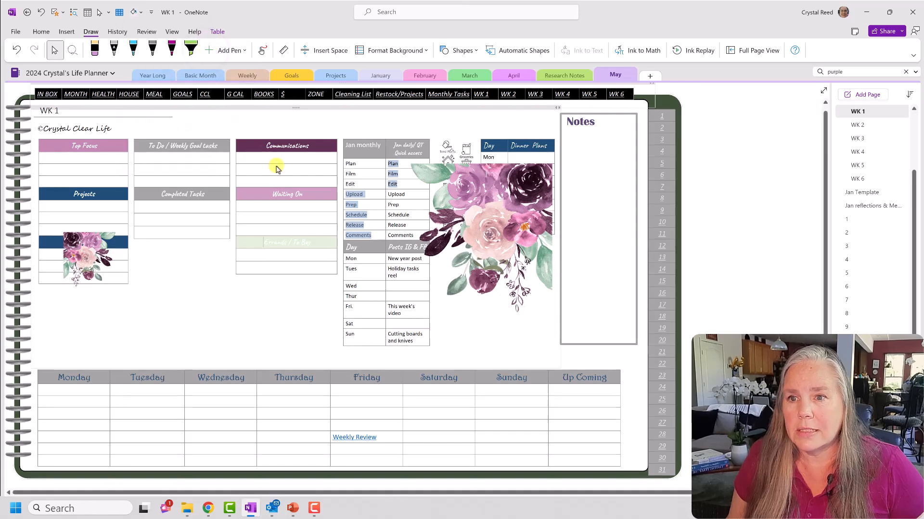
Step: Change the Errands / To Buy header cell's shading to the custom muted sage green #9BC1A6
right_click(326, 242)
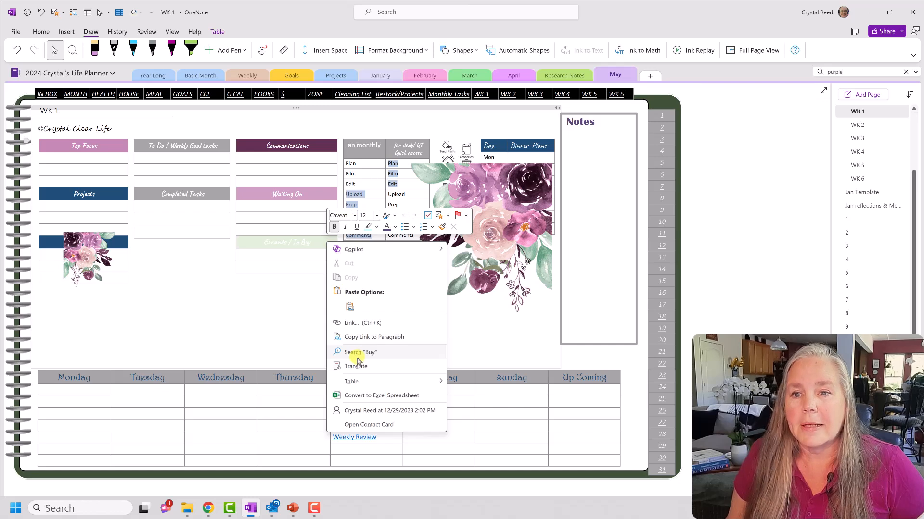
mouse_move(427, 381)
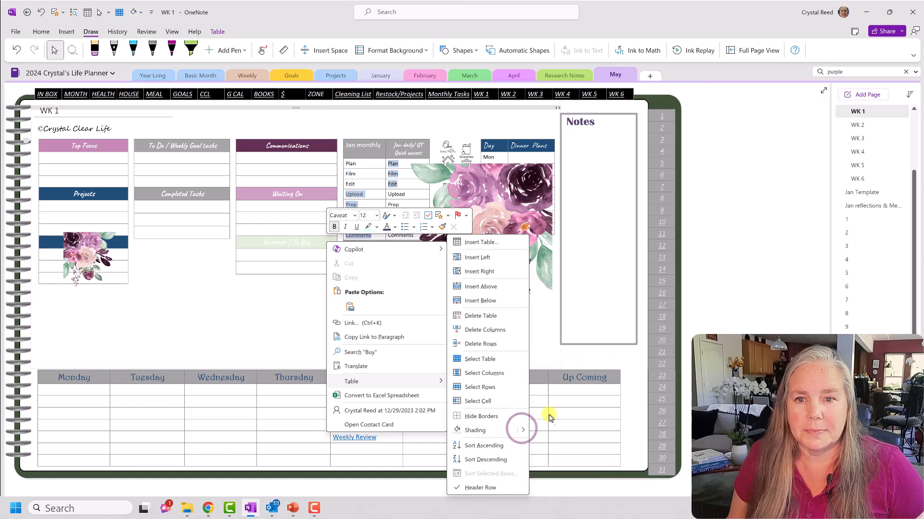
mouse_move(523, 429)
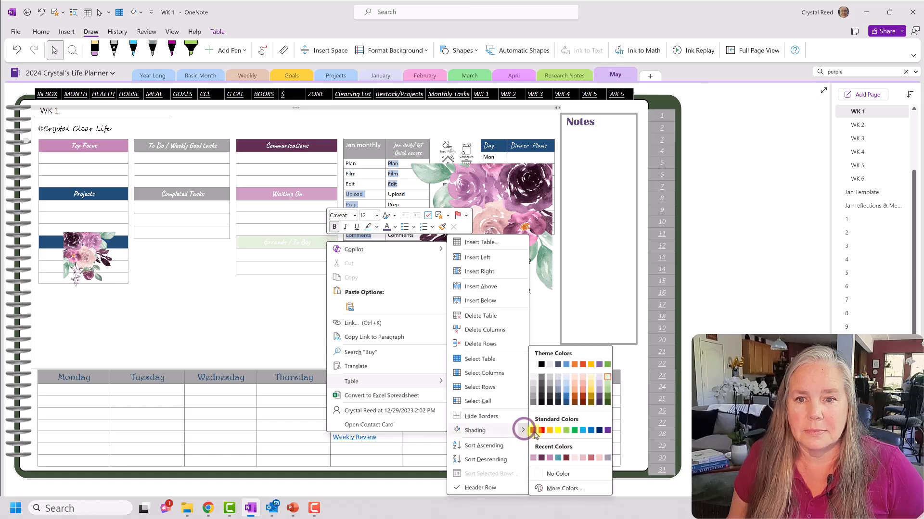
click(558, 490)
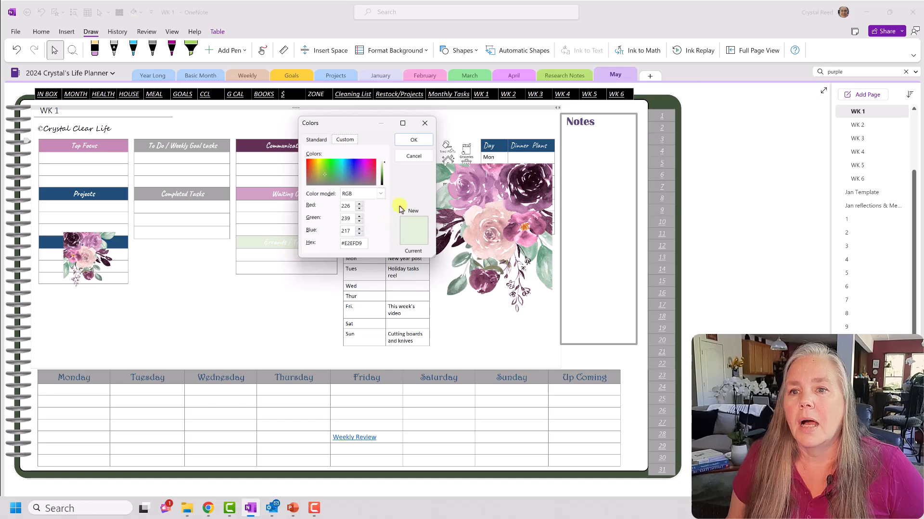
click(331, 176)
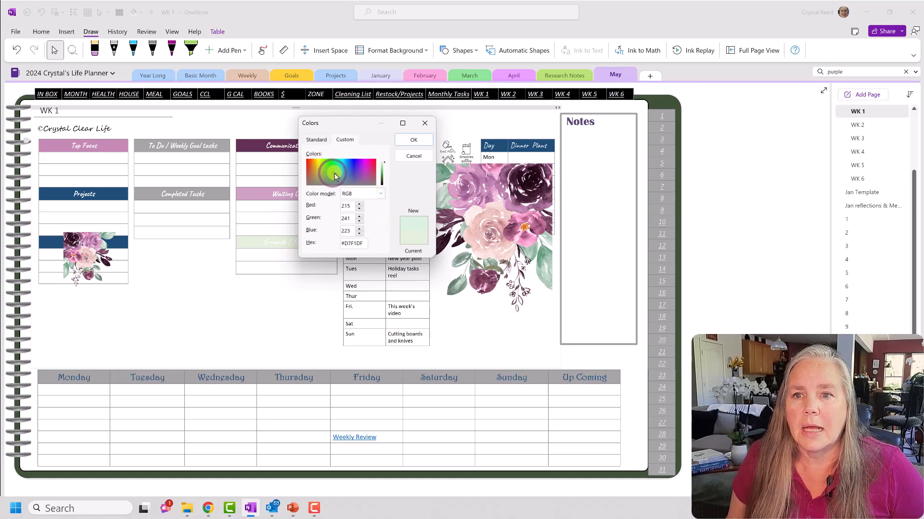
click(337, 173)
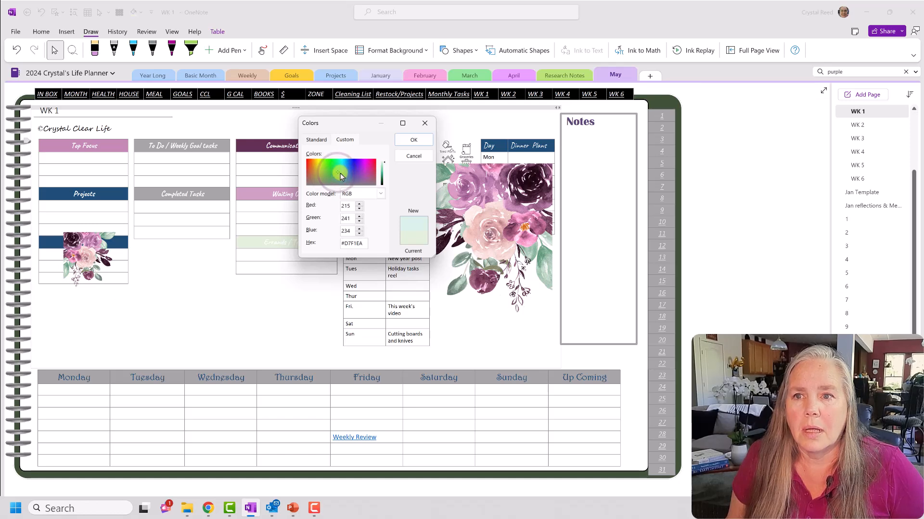
click(343, 176)
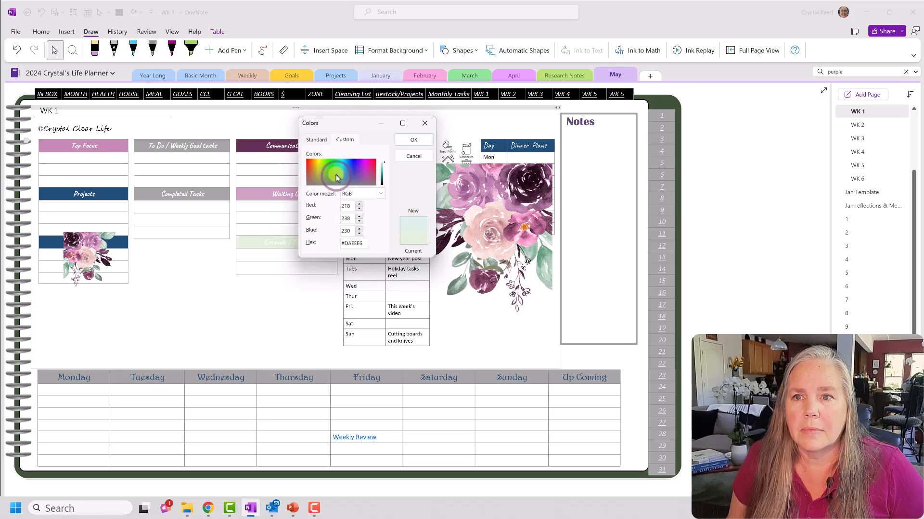
drag(385, 165, 384, 171)
click(338, 171)
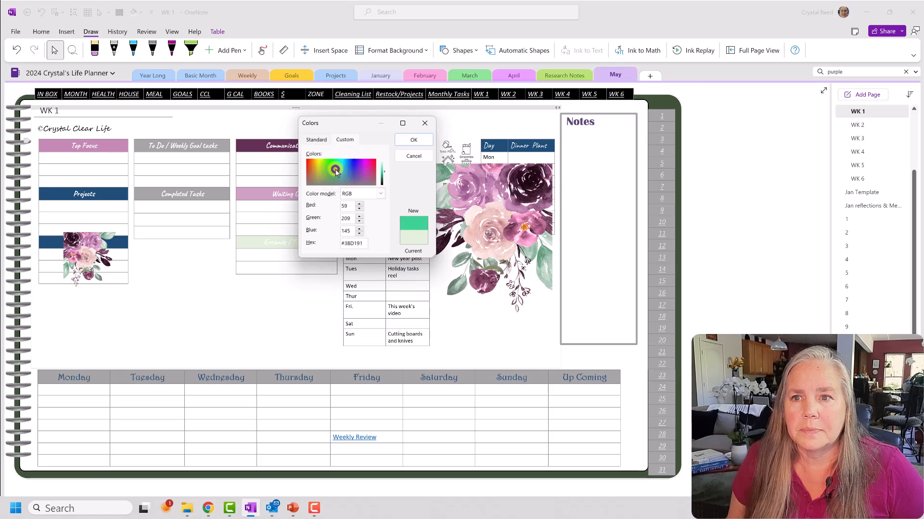
click(331, 171)
drag(326, 177, 331, 178)
click(334, 178)
click(335, 180)
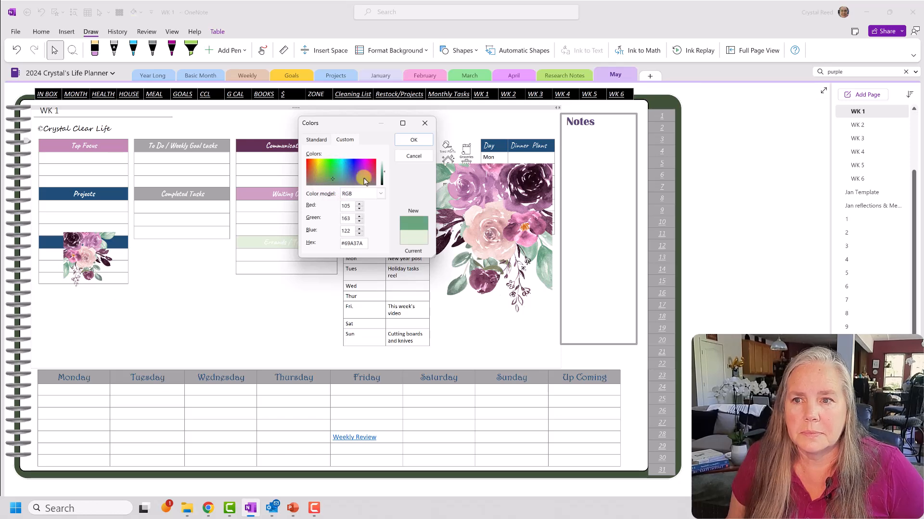
drag(385, 171, 386, 170)
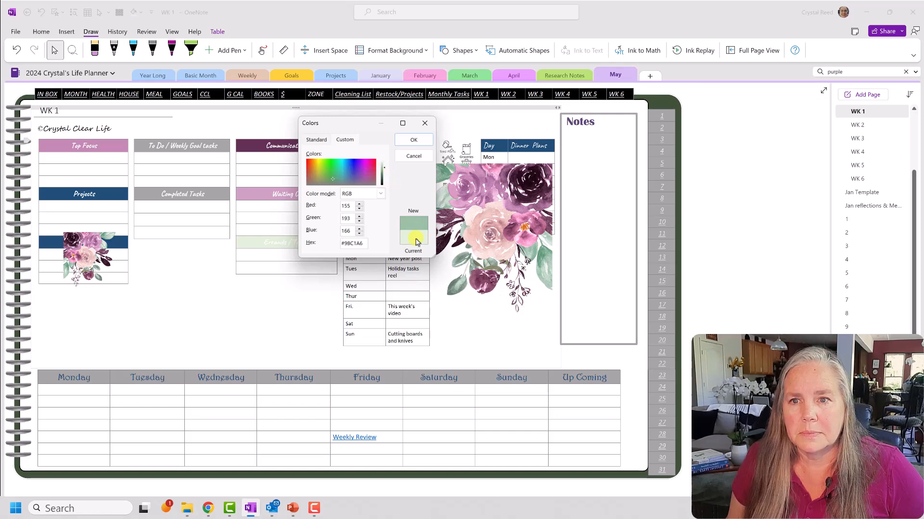
click(413, 140)
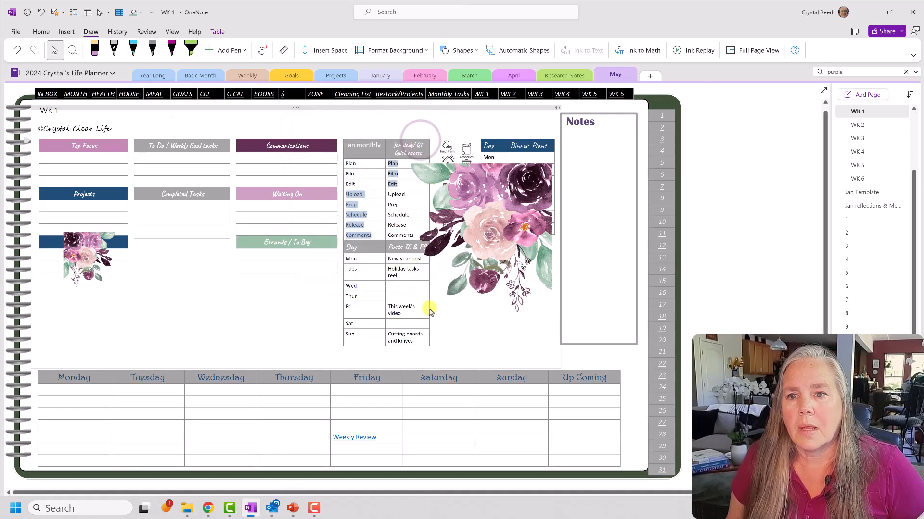
Step: Shrink the large bouquet and place it over the Notes heading, undoing the drop that pushes the heading down
drag(497, 232, 403, 294)
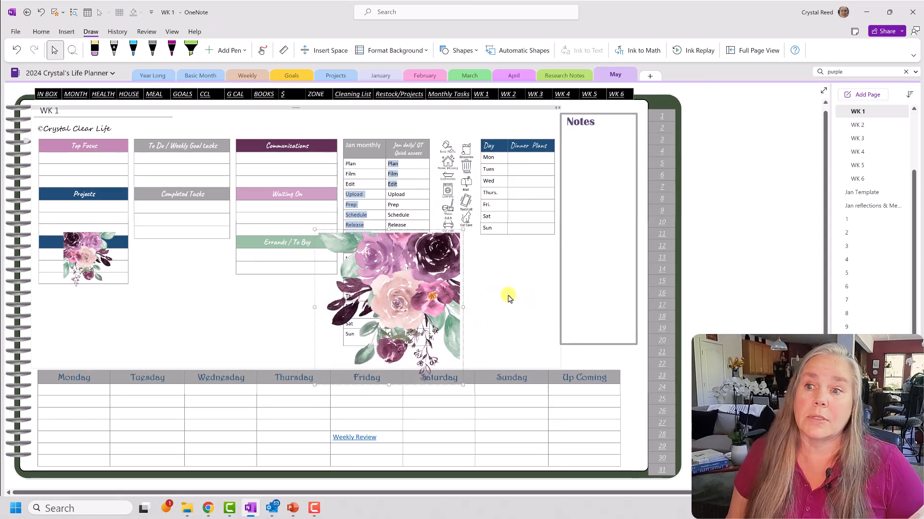
click(508, 293)
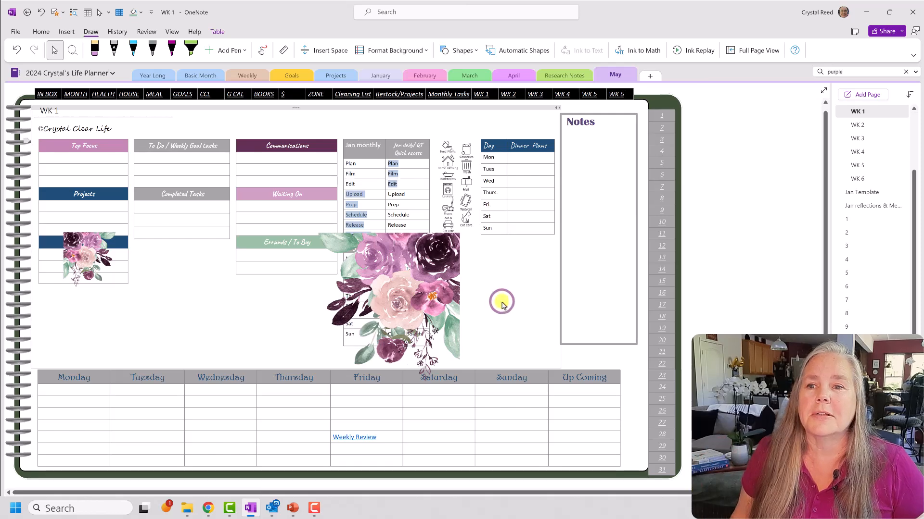
click(405, 297)
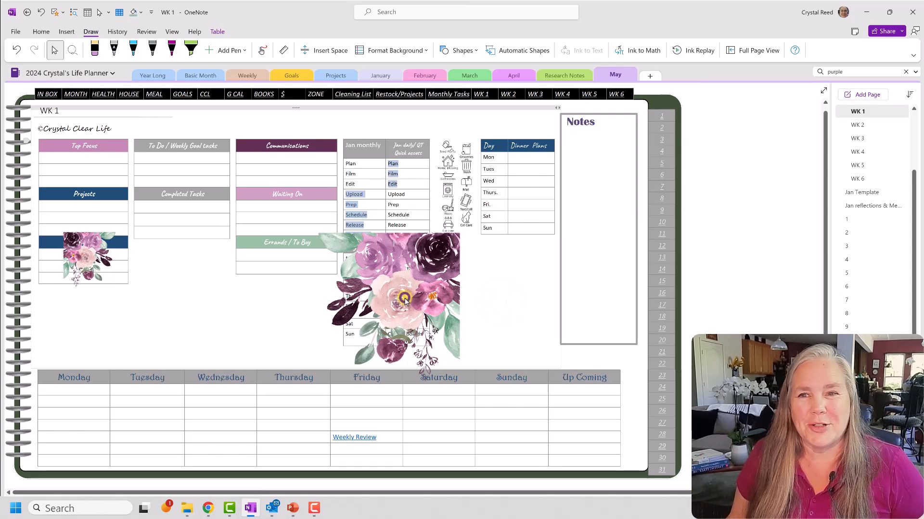
drag(405, 297, 579, 183)
drag(485, 269, 603, 149)
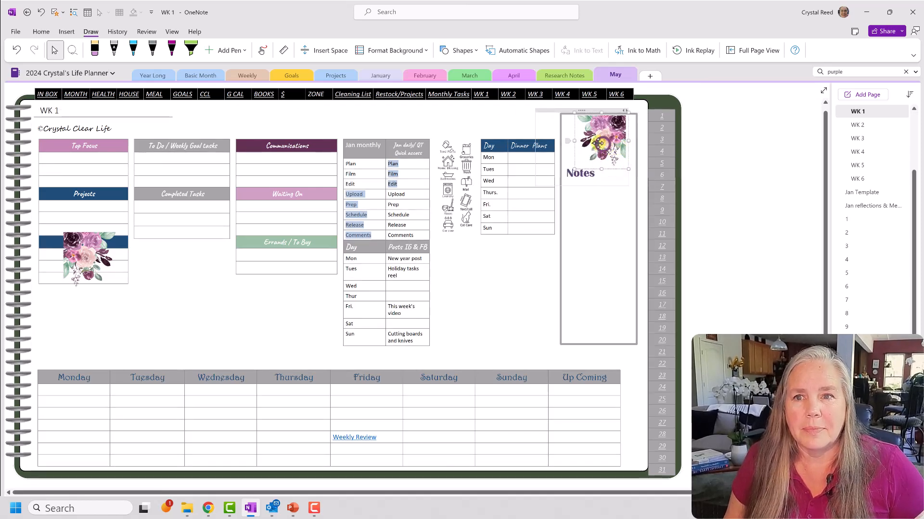
click(40, 15)
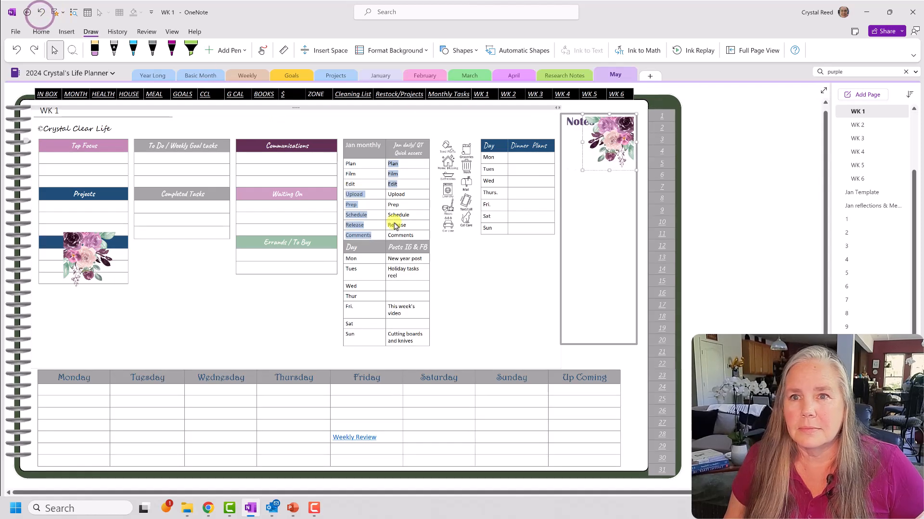
Step: Shift the Notes bouquet onto the upper-right corner of the Notes frame, slightly smaller and clear of the heading
click(582, 212)
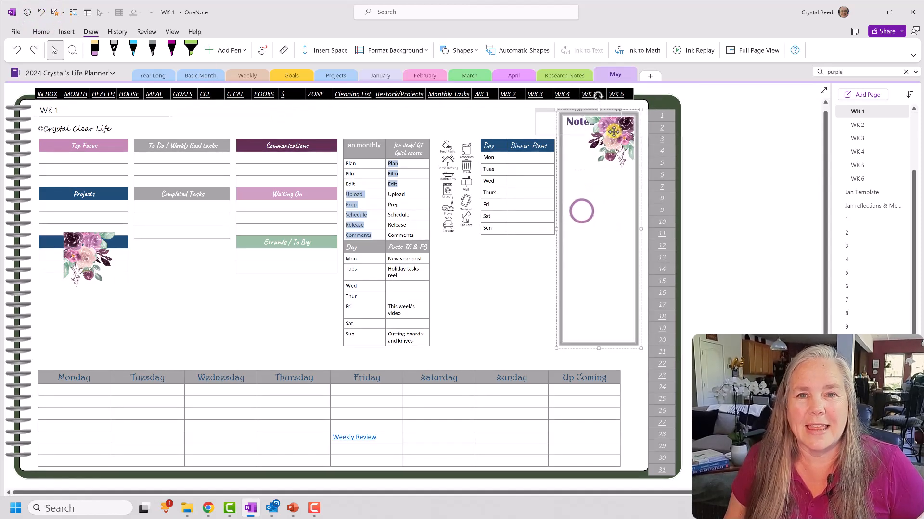
click(613, 144)
drag(614, 145, 625, 134)
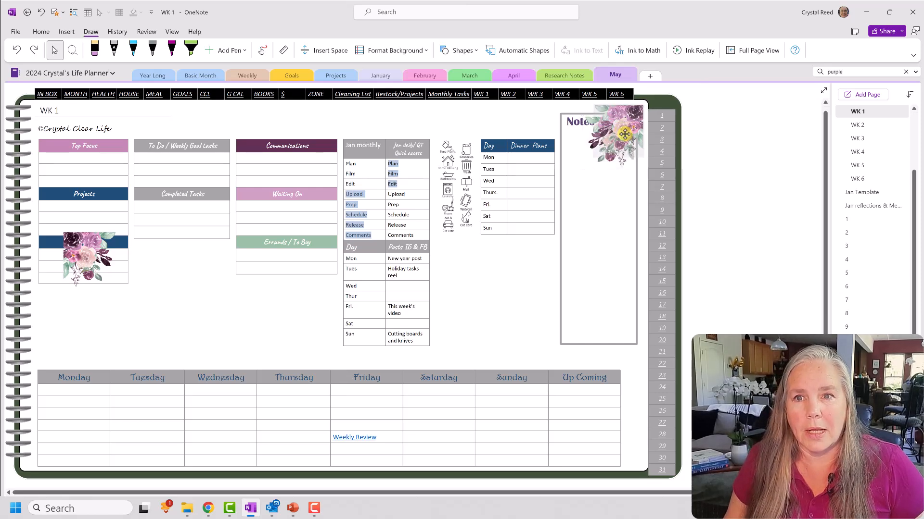
click(607, 190)
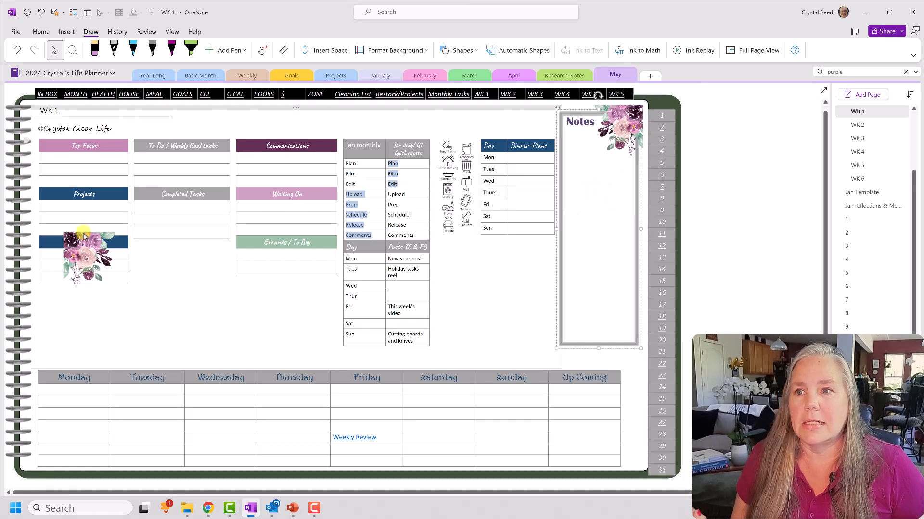
Step: Move the small bouquet off the Prayers table into the blank space just below it
click(86, 255)
drag(86, 254, 61, 361)
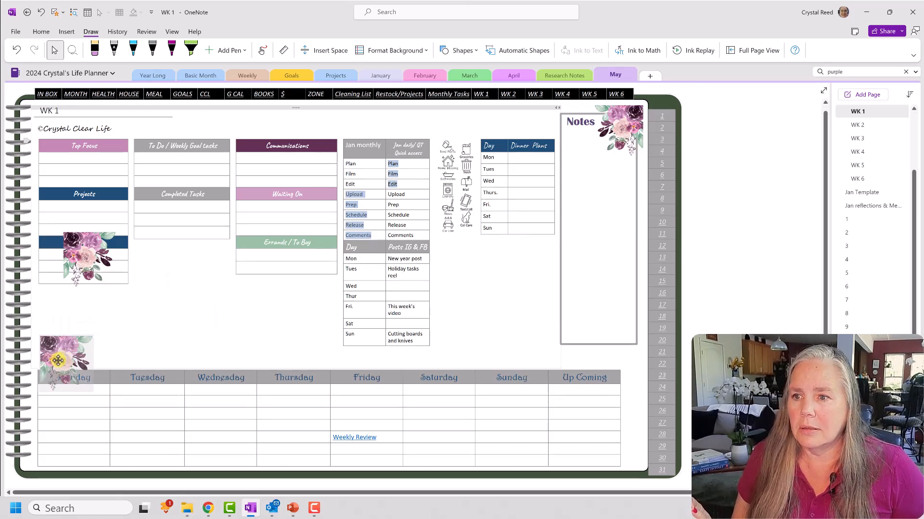
drag(57, 360, 69, 314)
Step: Color the weekday and Up Coming header text of the weekly table with the purple theme color
click(41, 31)
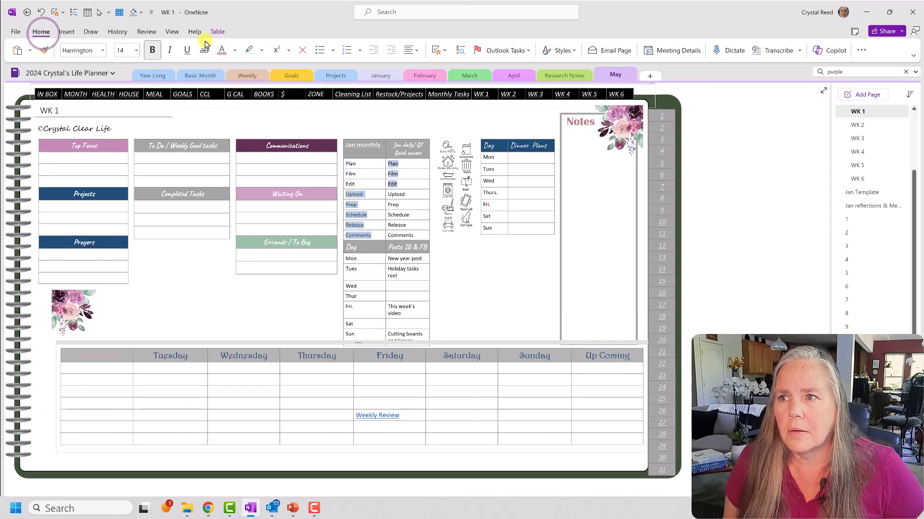
click(235, 51)
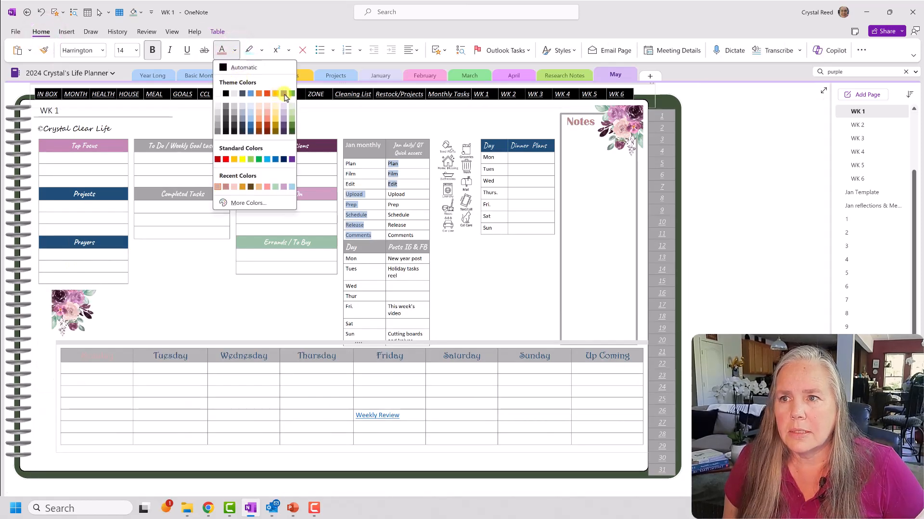
click(284, 94)
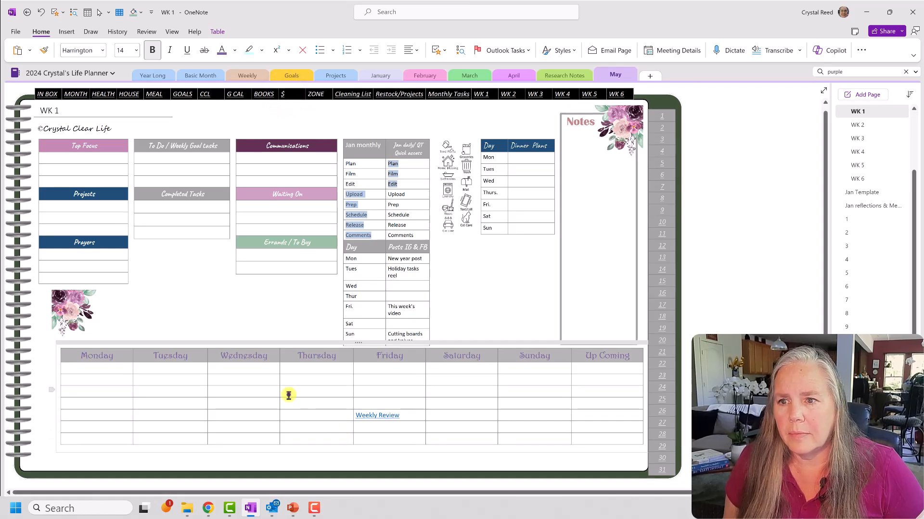
click(288, 395)
Step: Shade the weekly table's header row, from Monday through Up Coming, in pale pink
click(67, 358)
click(119, 359)
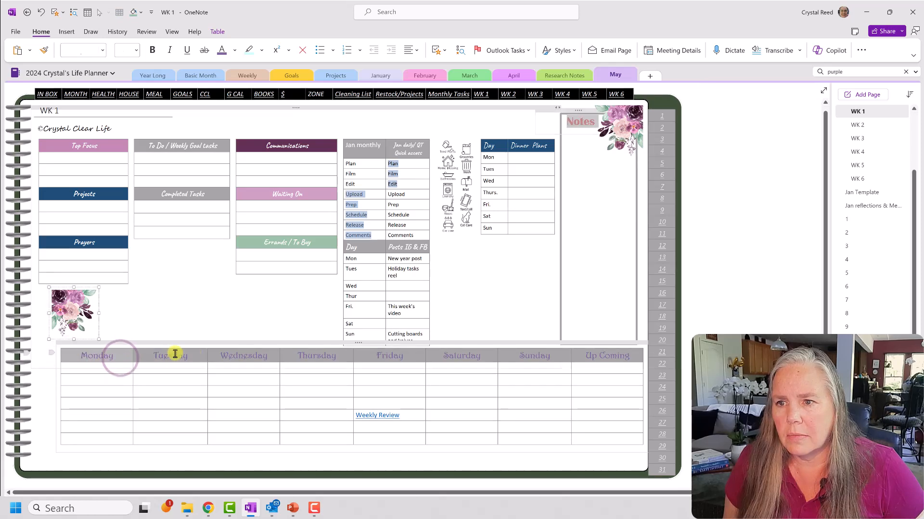
right_click(612, 356)
mouse_move(660, 304)
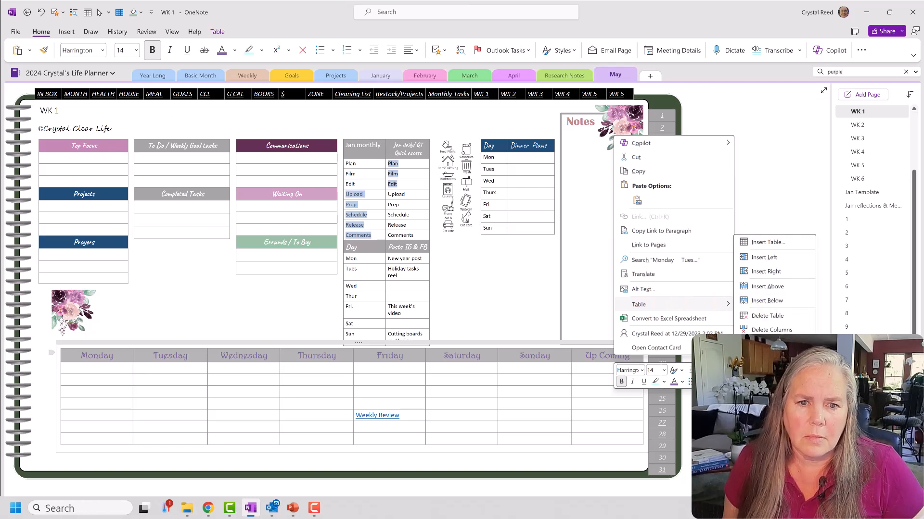
click(829, 445)
click(544, 450)
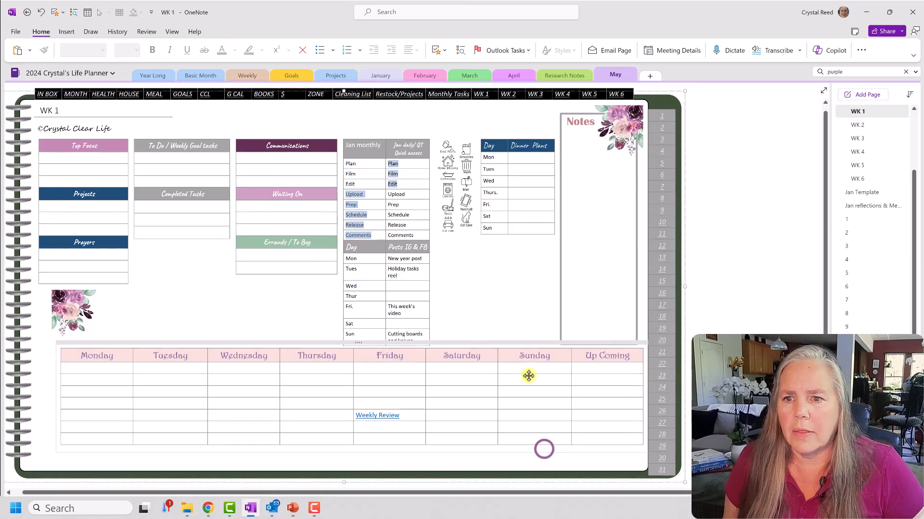
Step: Move the small bouquet onto the upper-left corner of the weekly table, beside the Monday header
click(222, 304)
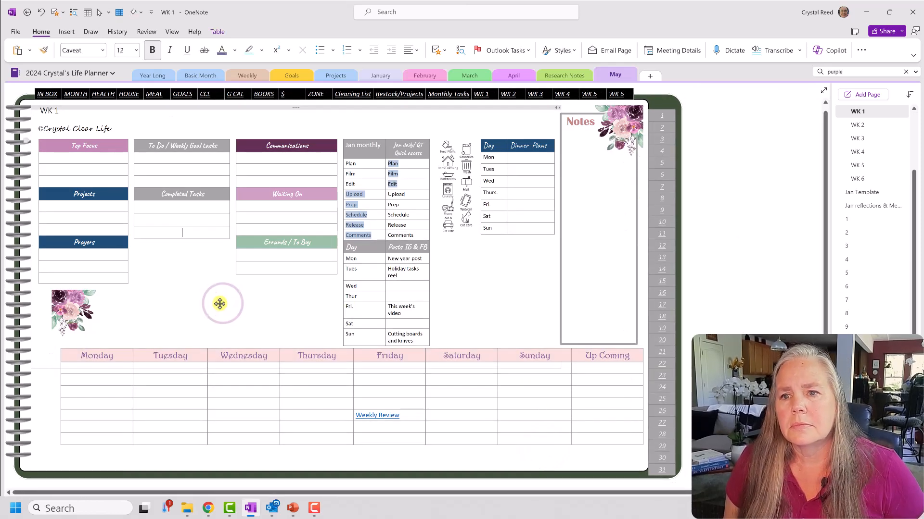
drag(63, 307, 53, 356)
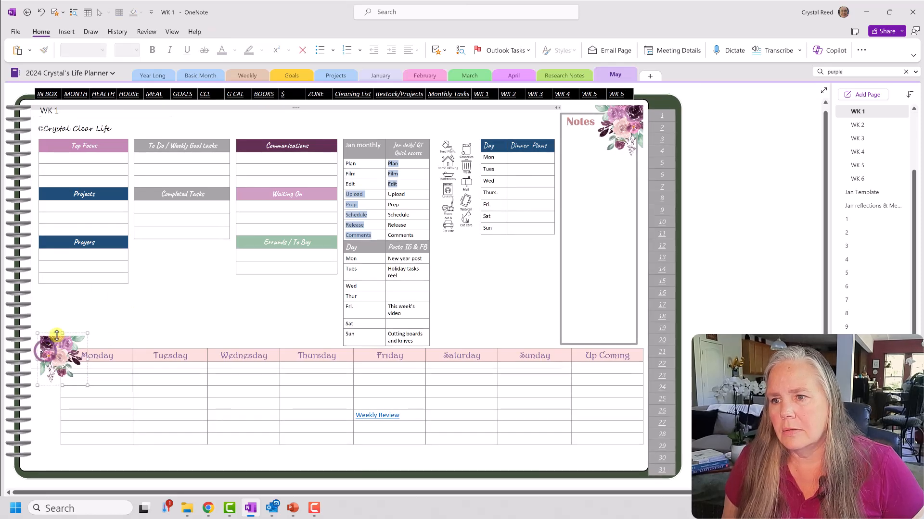
Step: Shade the Top Focus header cell with the recently used pale mauve that matches the Waiting On header
right_click(103, 283)
mouse_move(169, 283)
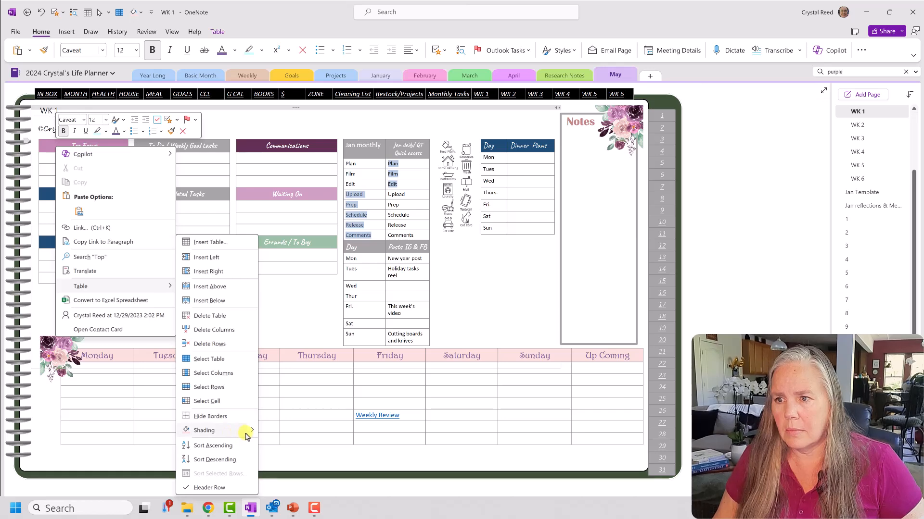
mouse_move(252, 431)
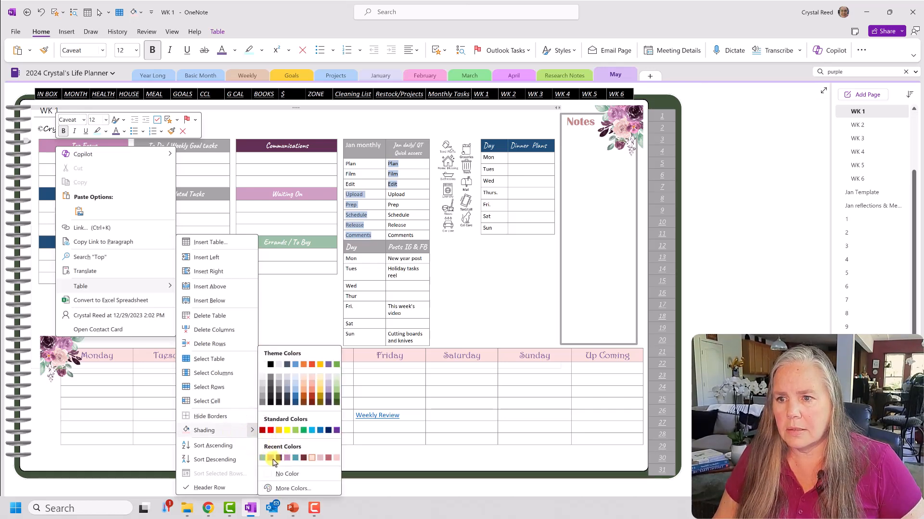
click(269, 459)
Step: Apply the same pale mauve shading to the Projects and Prayers header cells
click(57, 194)
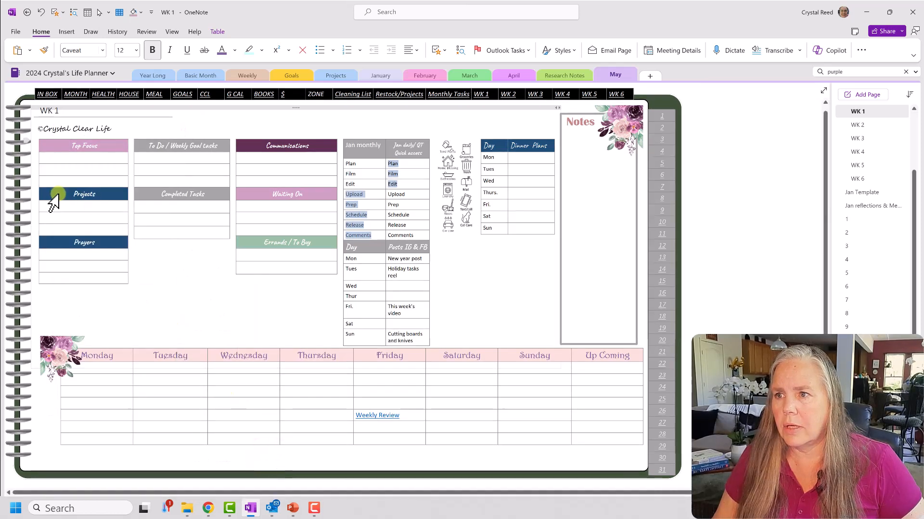
right_click(57, 193)
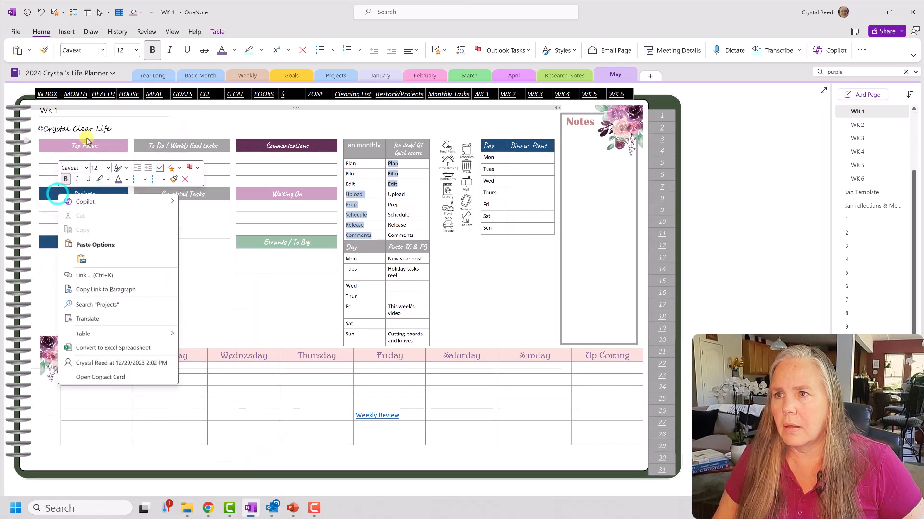
click(134, 13)
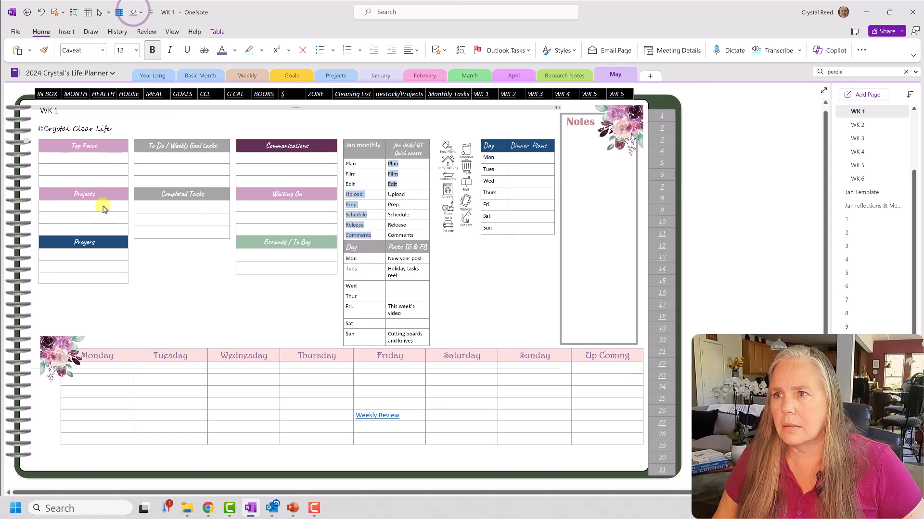
click(51, 243)
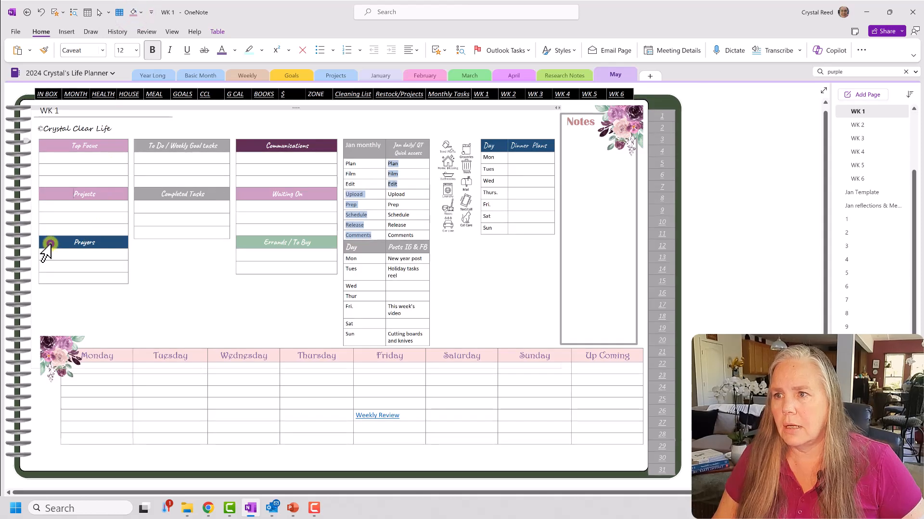
click(134, 13)
click(250, 192)
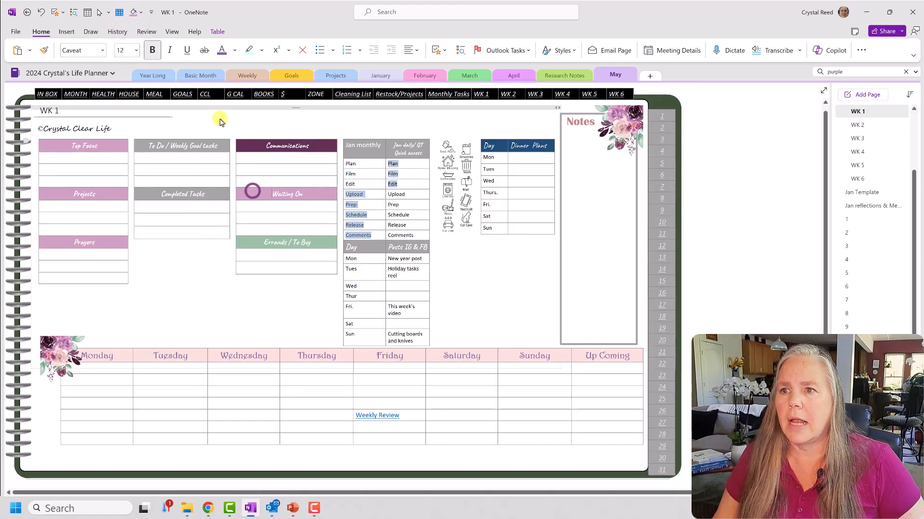
Step: Shade the Waiting On and Errands / To Buy header cells in the recently used dark plum that matches the Communications header
click(141, 13)
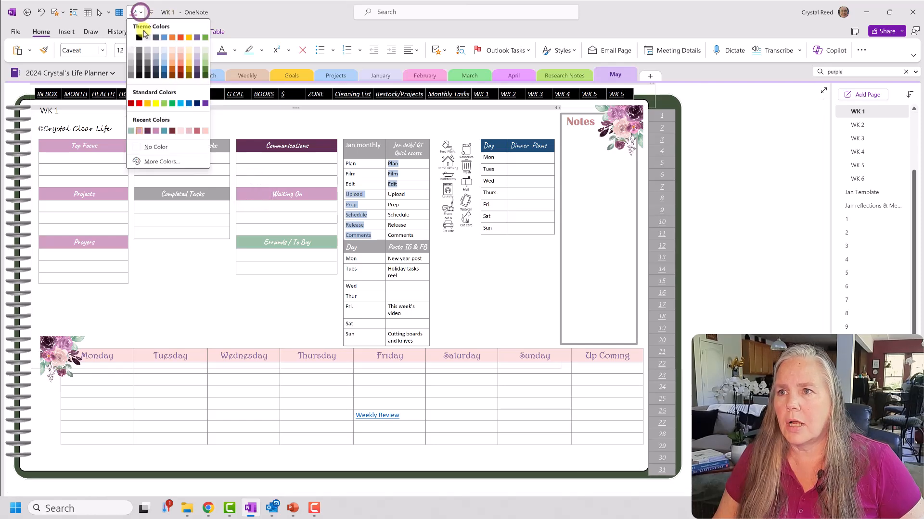
click(146, 131)
click(260, 242)
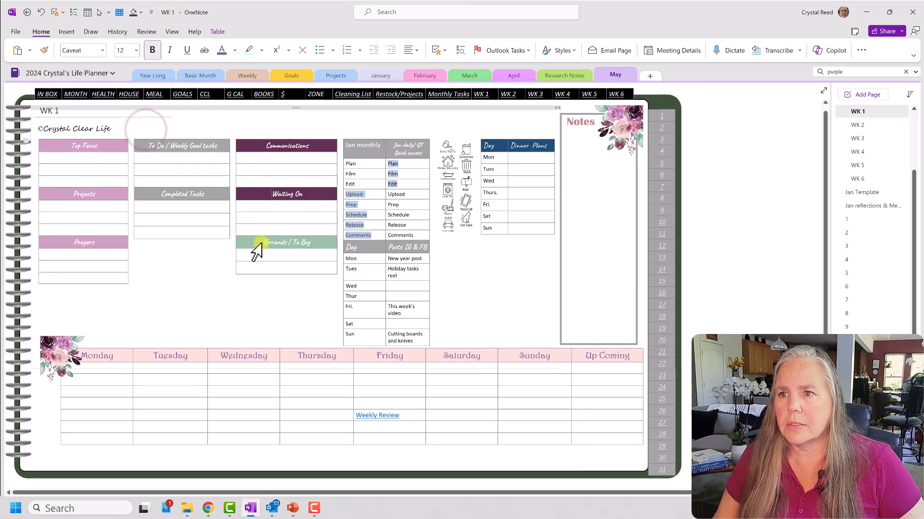
click(141, 13)
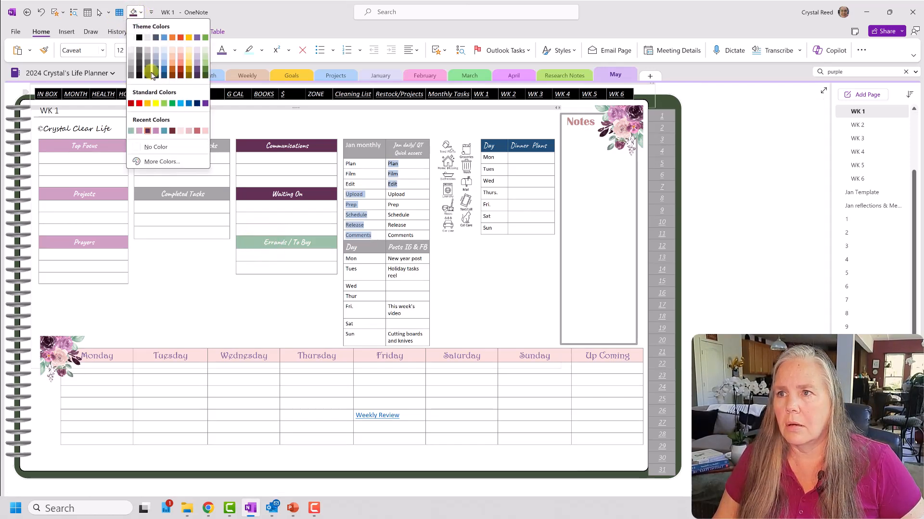
click(147, 131)
Step: Shade the Day and Dinner Plans header cells of the dinner table in the recently used sage green
click(497, 149)
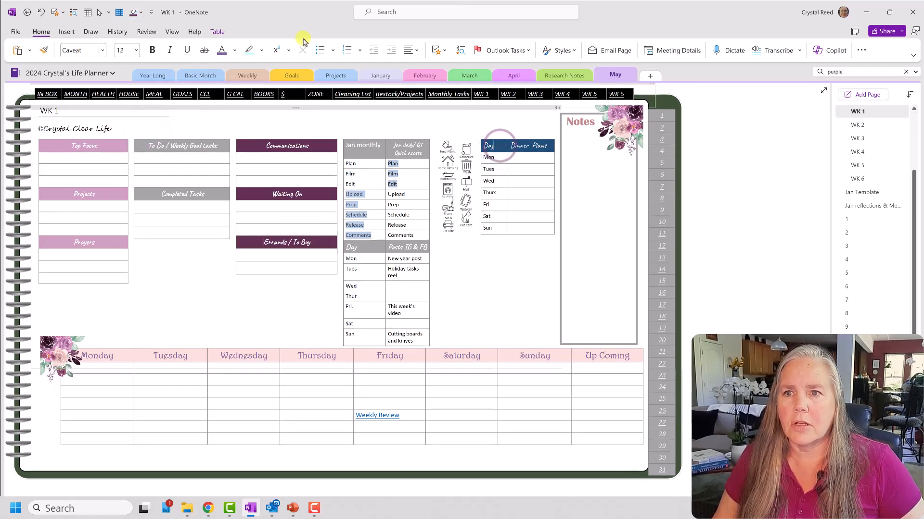
click(141, 13)
click(130, 128)
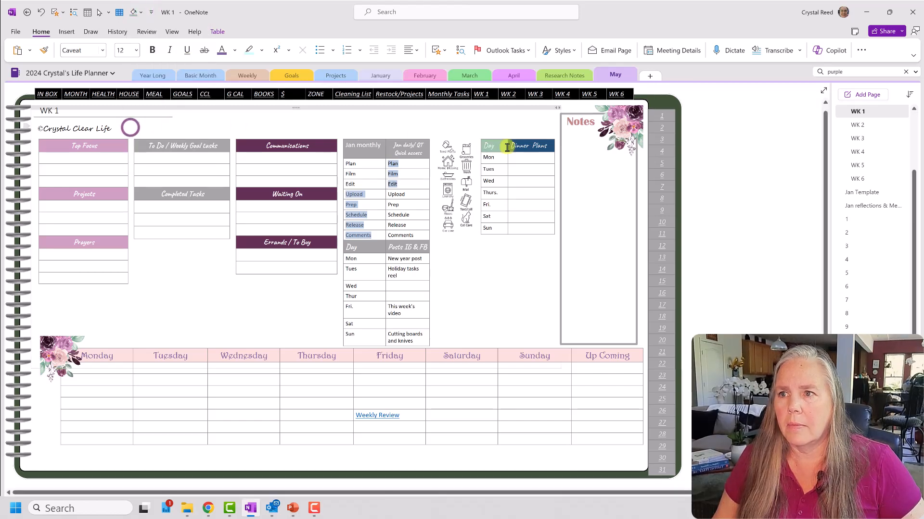
click(536, 148)
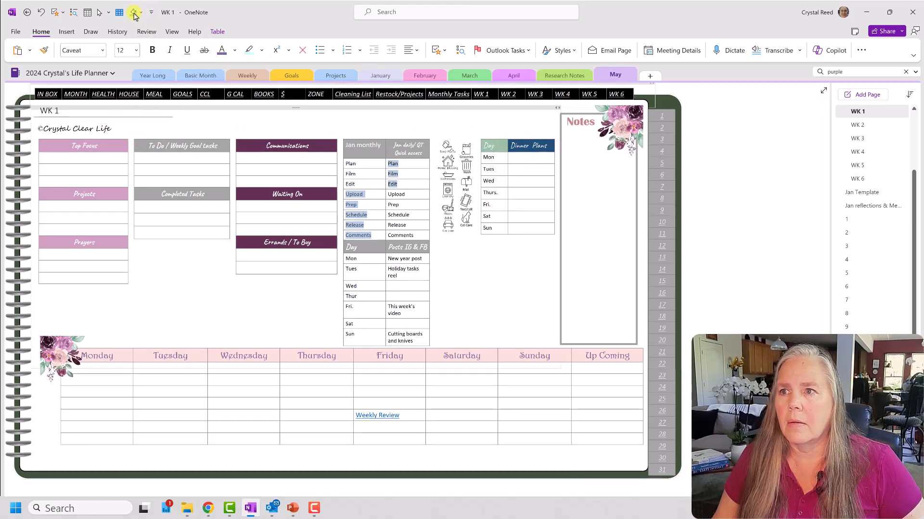
click(275, 301)
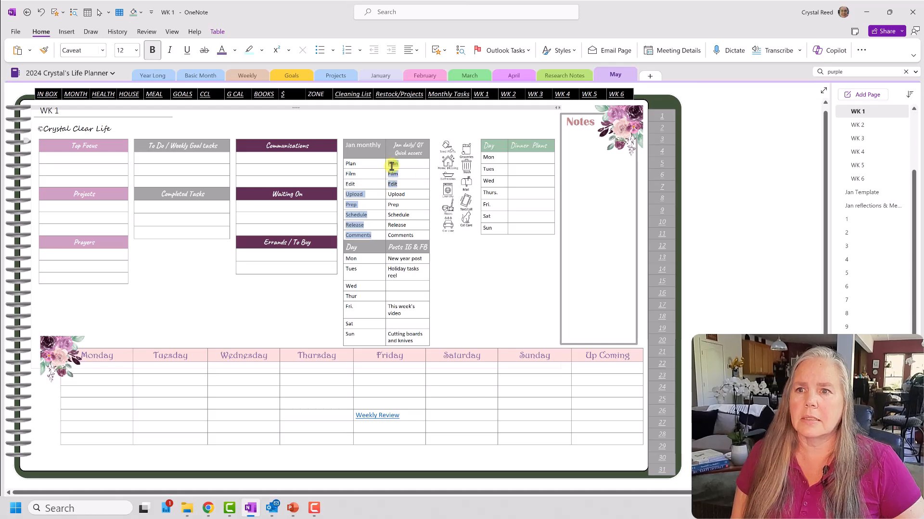
Step: Remove the text highlighting from Plan through Edit in the daily column and Upload through Comments in the Jan monthly column
drag(406, 181, 392, 164)
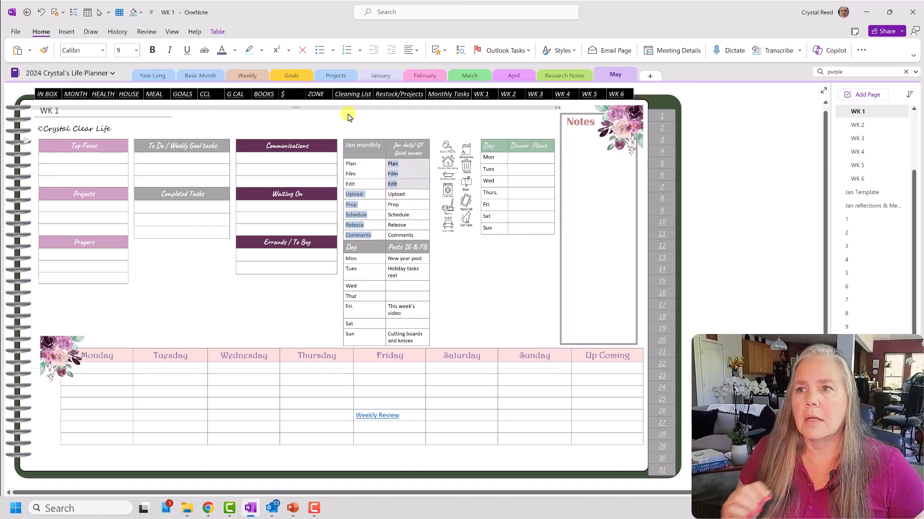
click(261, 55)
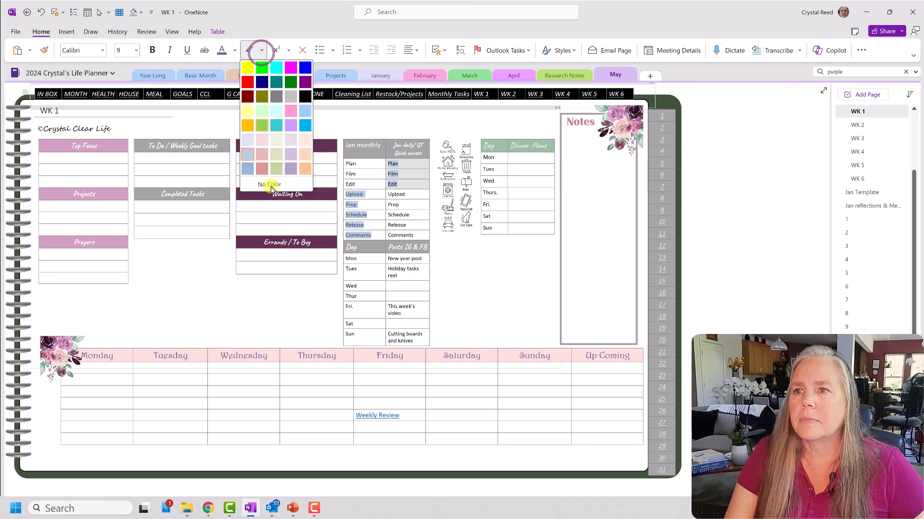
click(272, 187)
drag(361, 211, 345, 193)
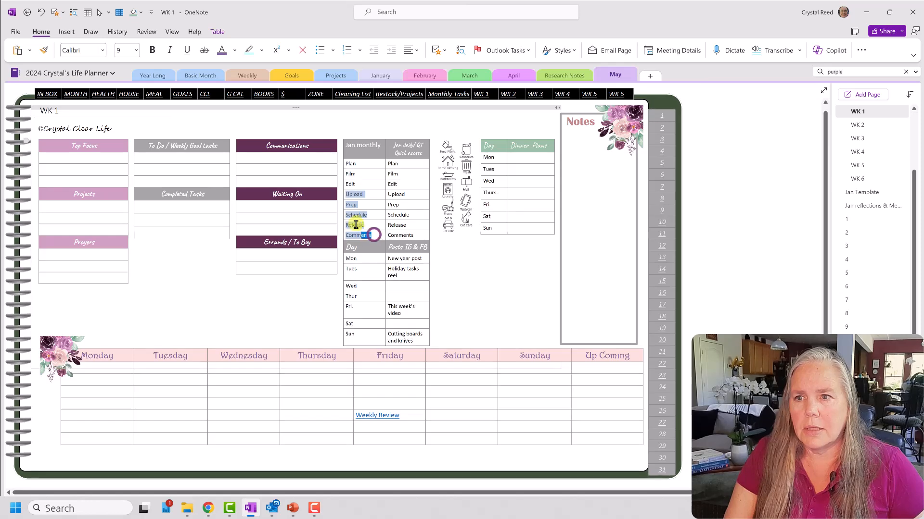
click(261, 50)
click(261, 178)
click(177, 268)
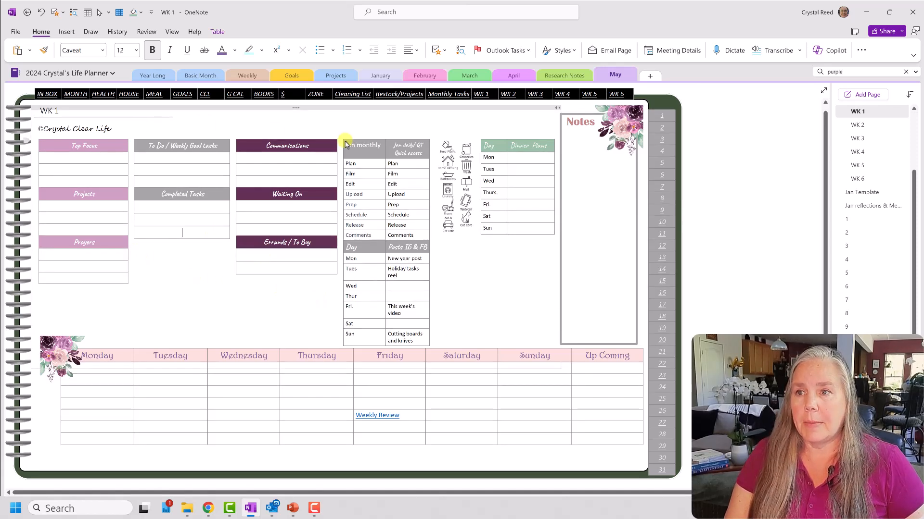
Step: Switch to the Personal Notebook's Positively Purple Florals page and select the green "be fearless" card and the pink white-flower card
click(72, 73)
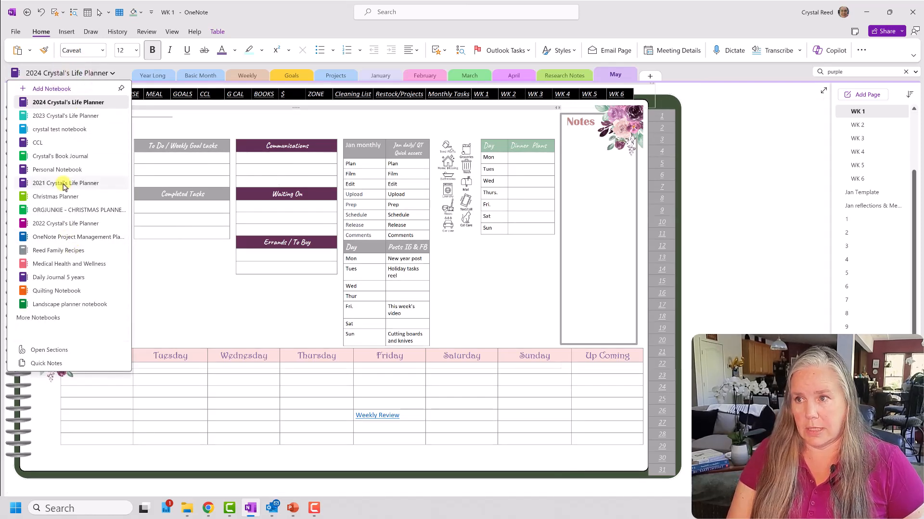
click(54, 170)
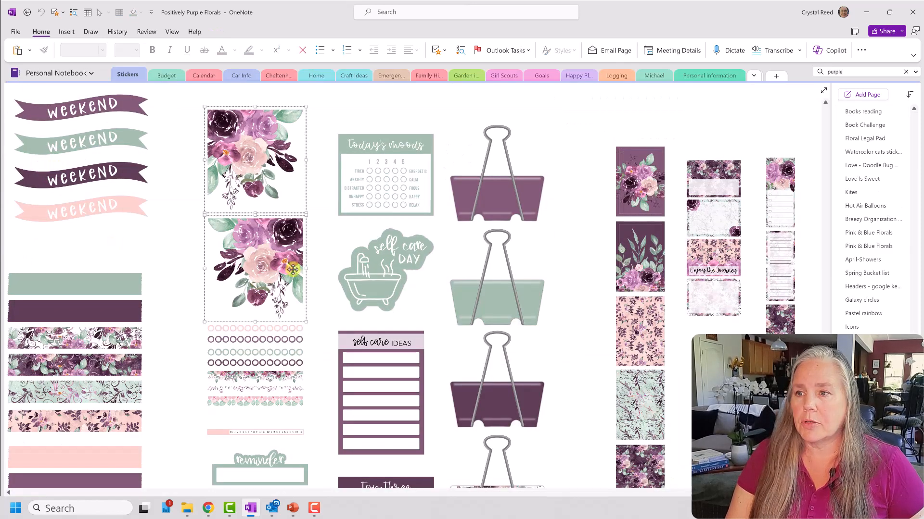
scroll(232, 401, down, 2)
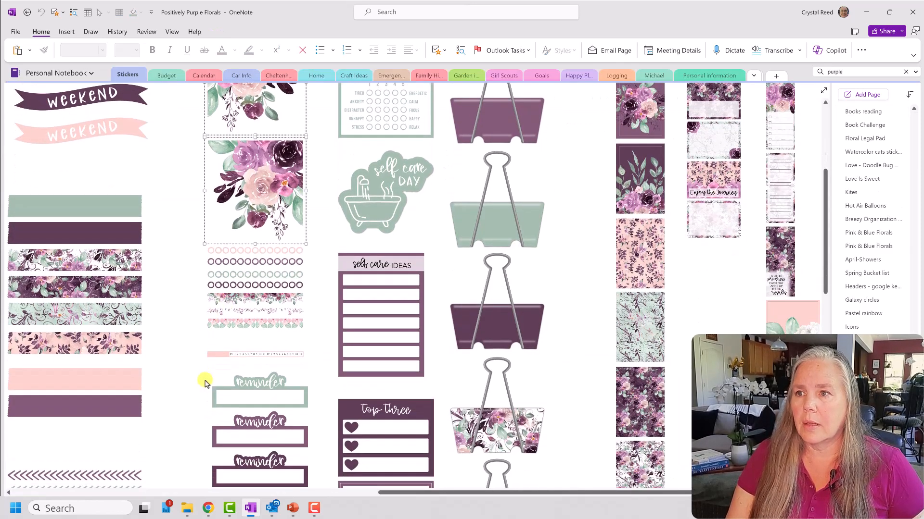
scroll(205, 383, up, 1)
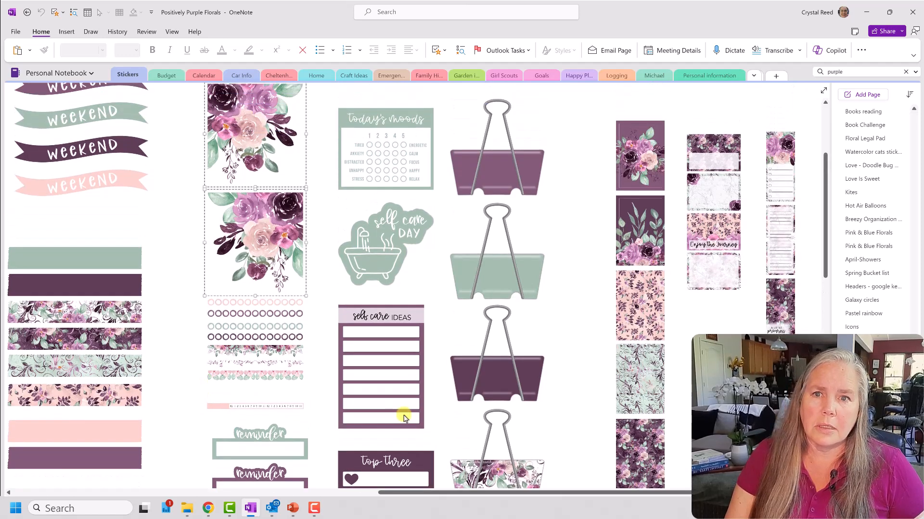
scroll(403, 417, down, 4)
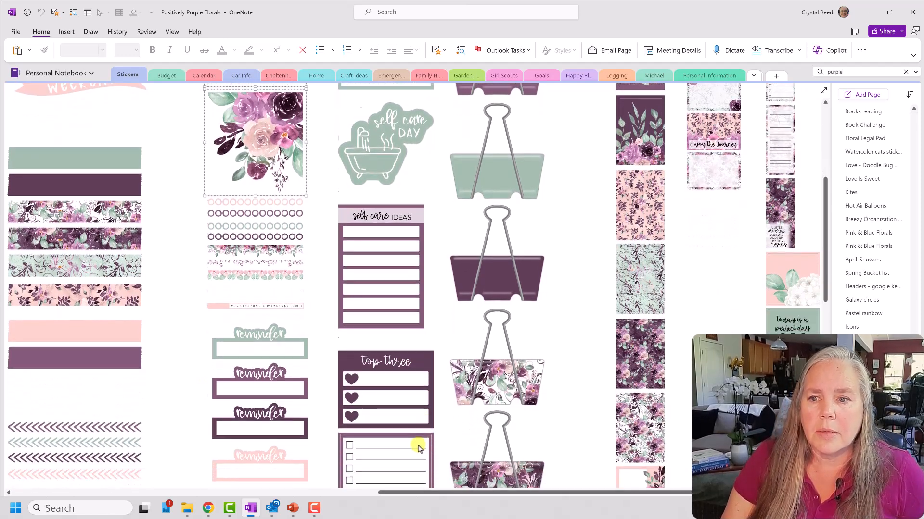
scroll(421, 444, down, 1)
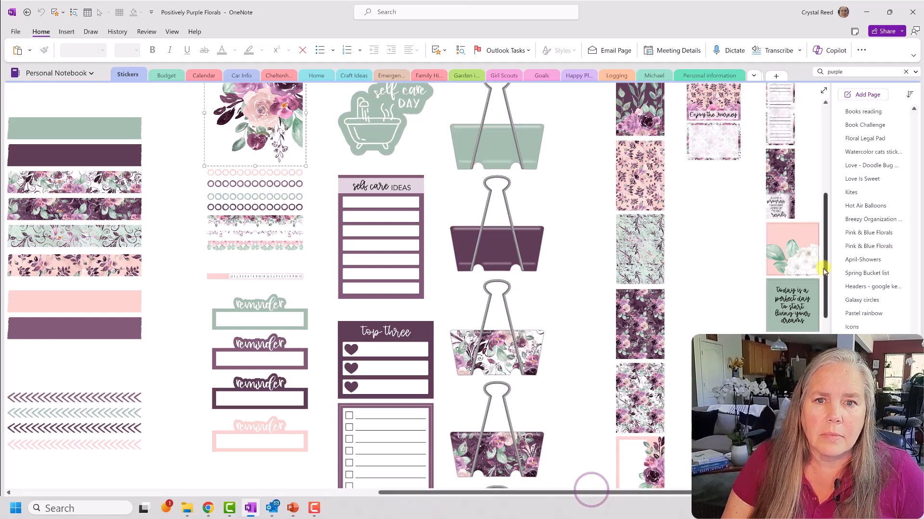
scroll(693, 300, down, 3)
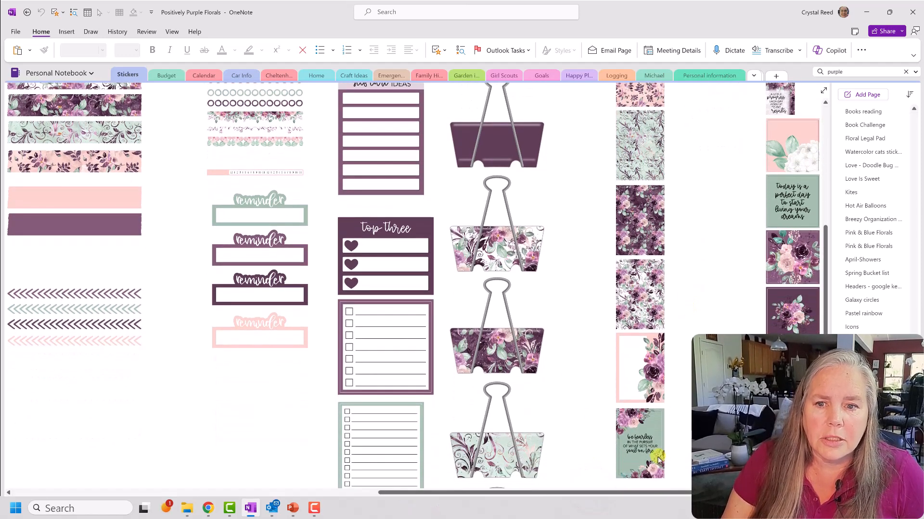
click(639, 448)
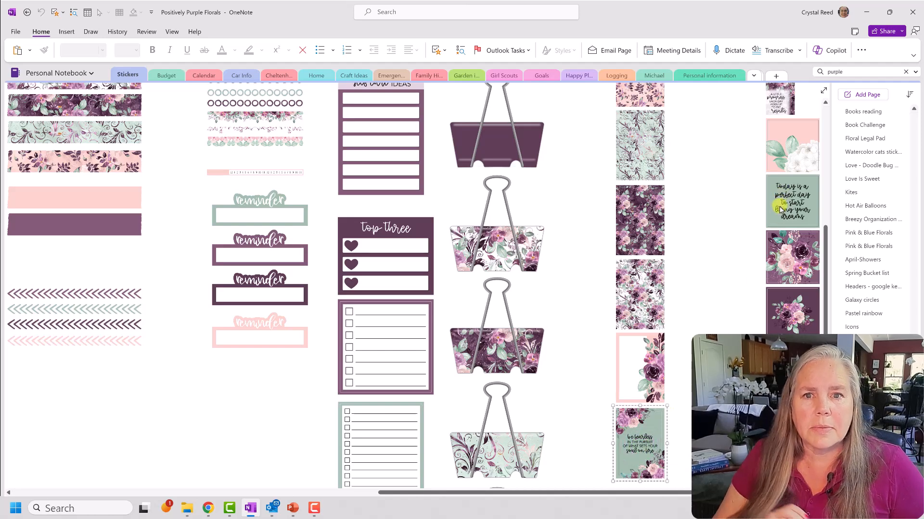
scroll(788, 226, up, 1)
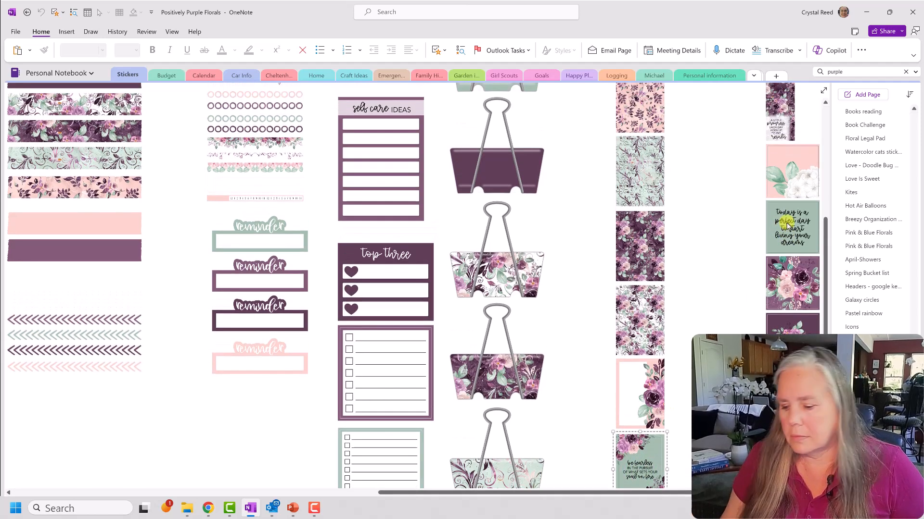
click(800, 184)
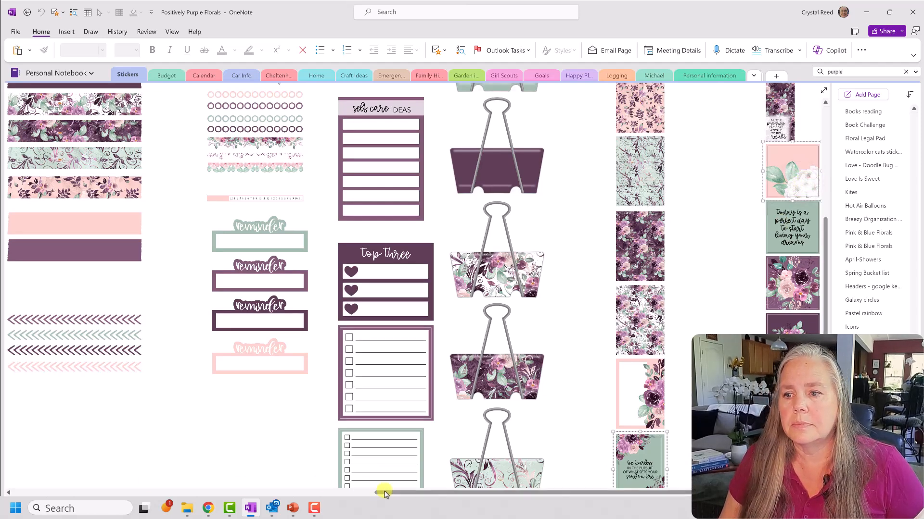
Step: Add the tall purple floral bouquet with green leaves to the sticker selection
drag(398, 493, 71, 464)
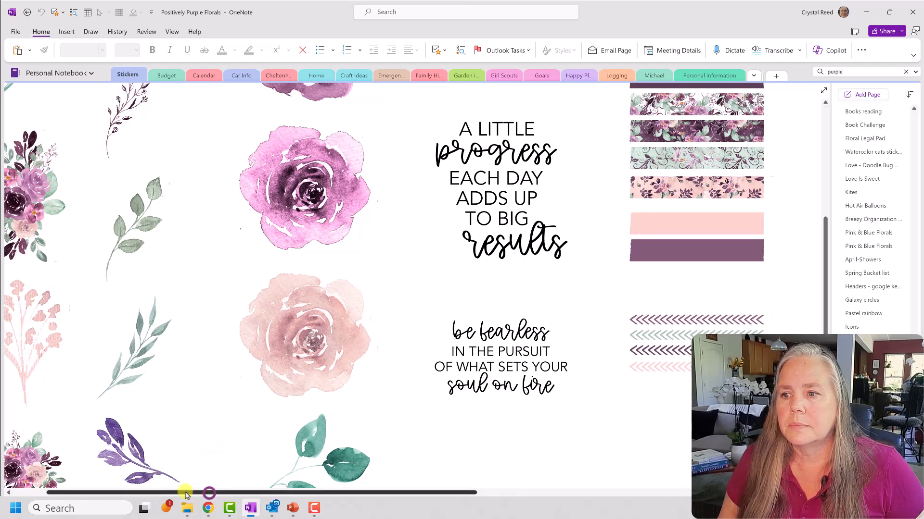
drag(199, 493, 77, 456)
scroll(83, 340, up, 1)
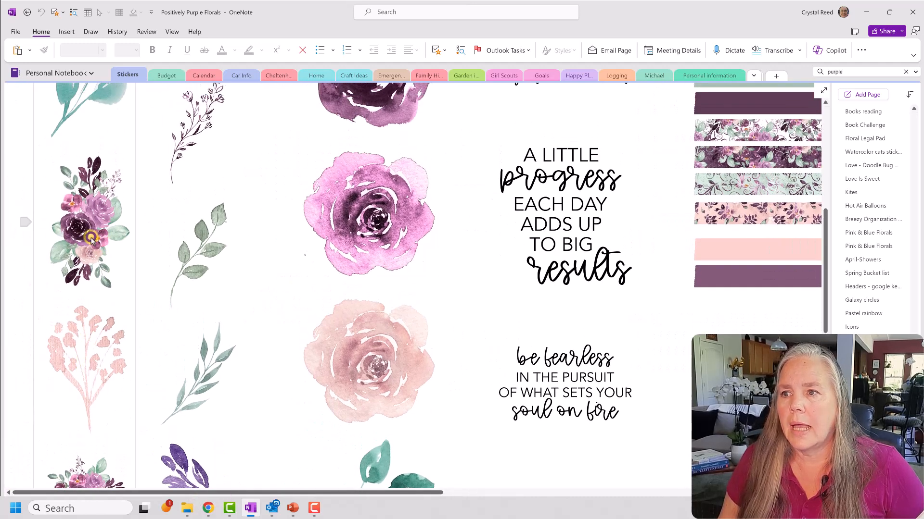
key(ctrl+a)
click(91, 239)
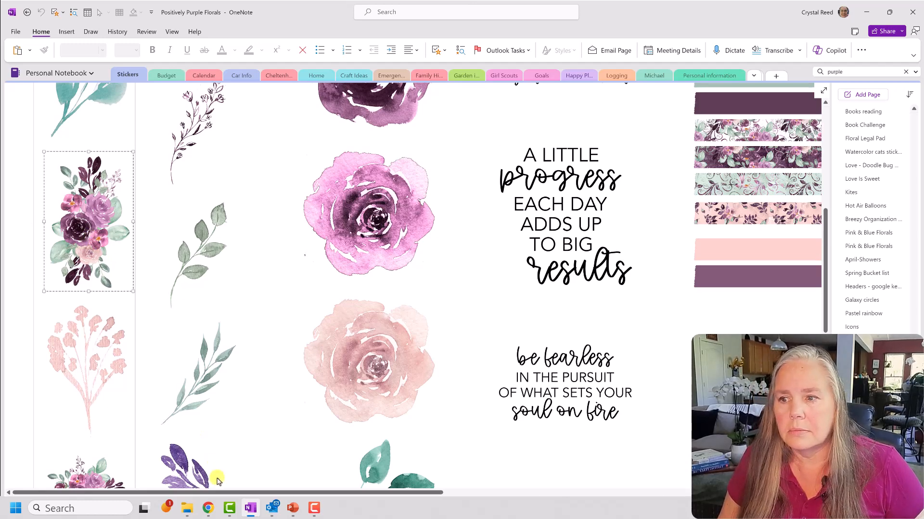
Step: Include the green "be fearless" card in the selection again and copy the selected bouquet and card stickers
drag(217, 494, 599, 505)
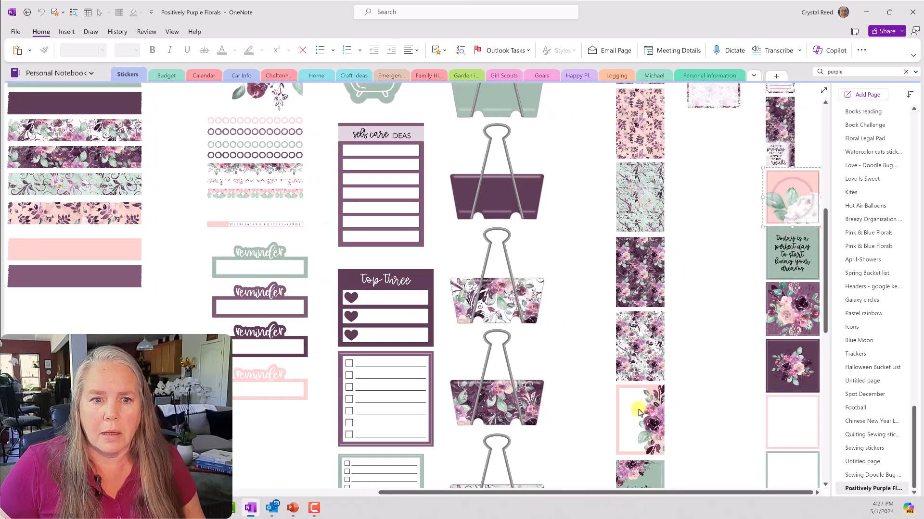
scroll(637, 432, down, 3)
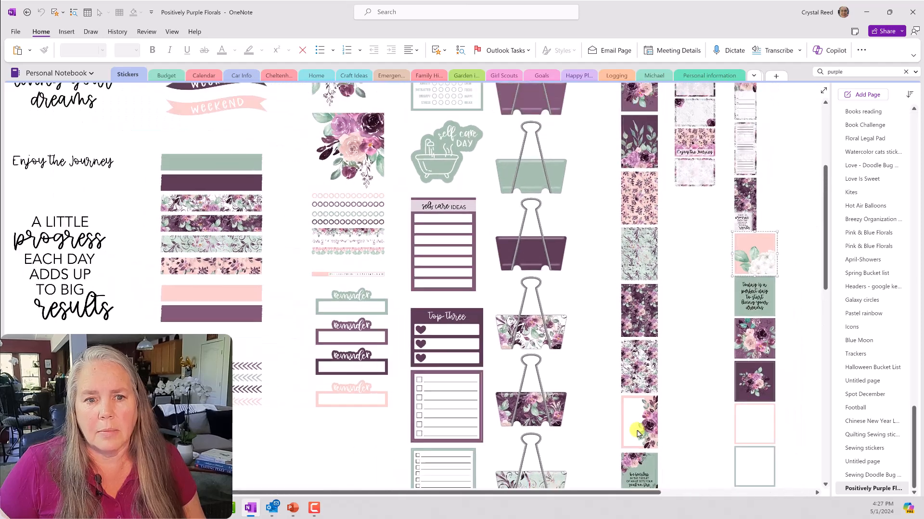
shift+click(639, 470)
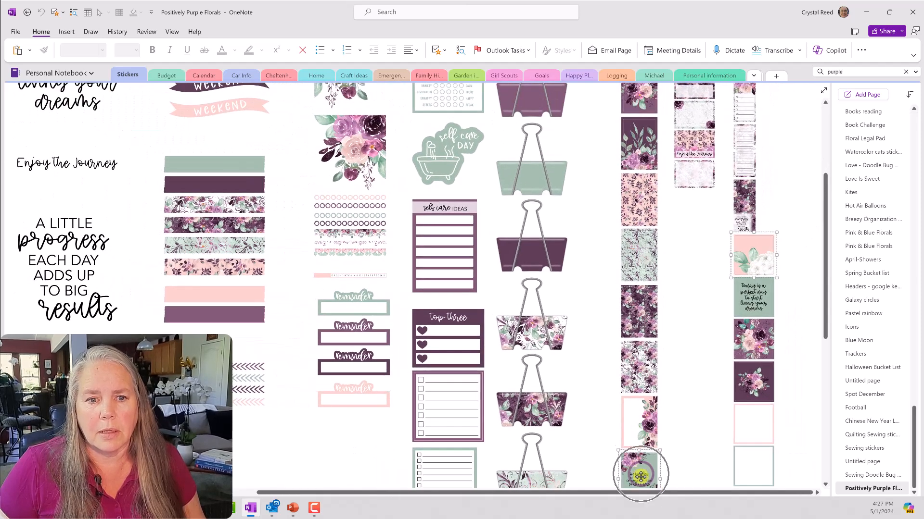
right_click(759, 260)
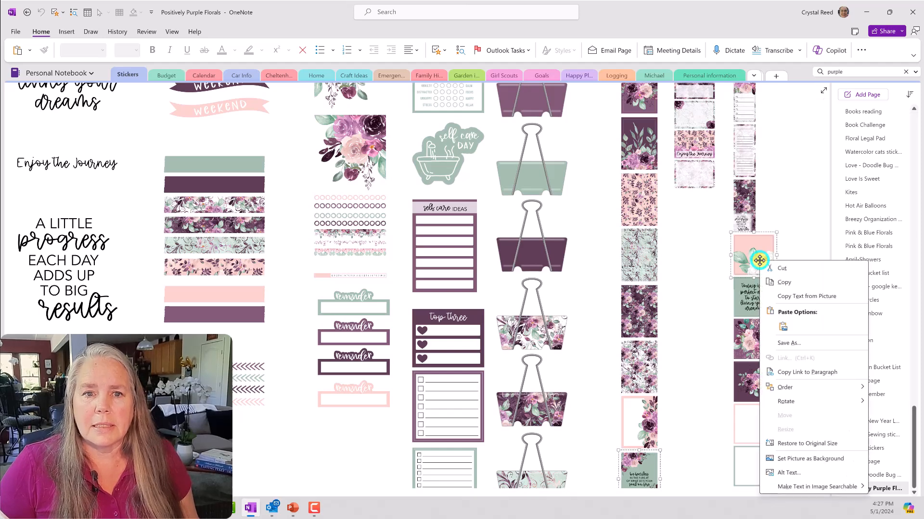
click(795, 280)
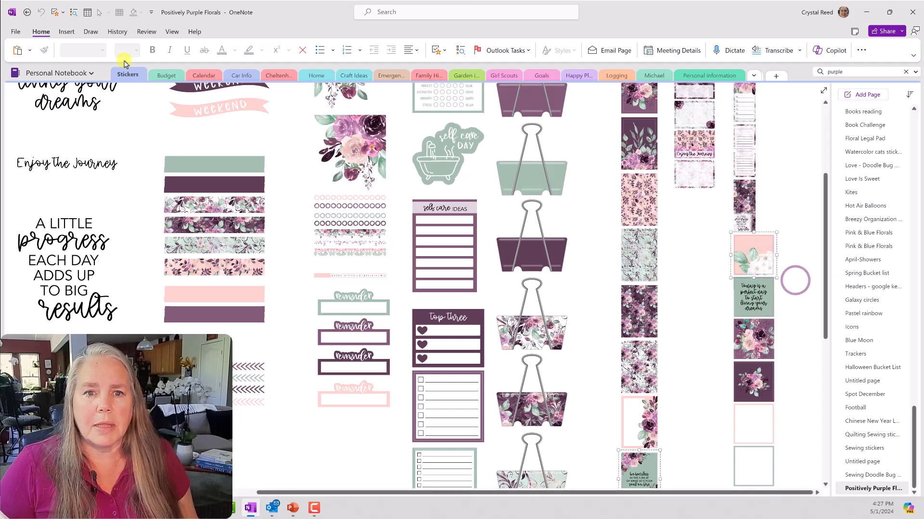
Step: Return to the 2024 planner notebook and paste the copied stickers into the blank area beside the WK 1 planner page
click(83, 73)
click(57, 102)
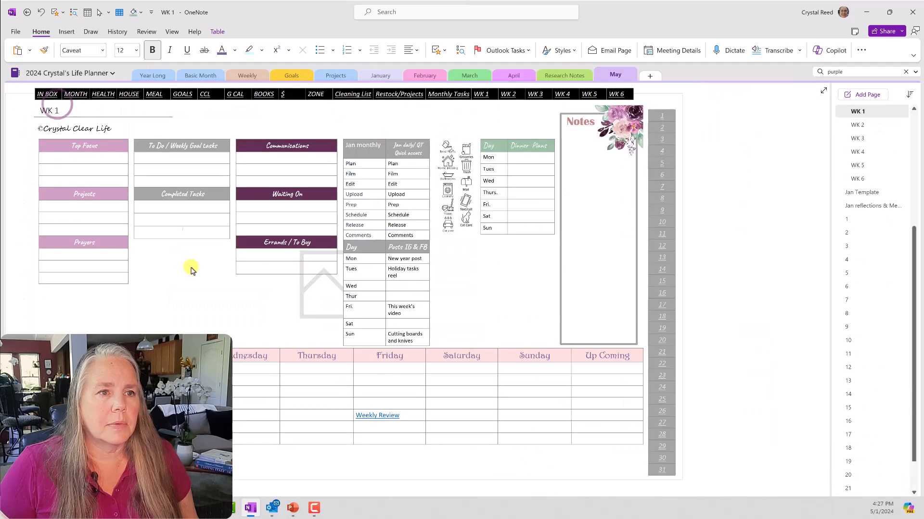
right_click(726, 156)
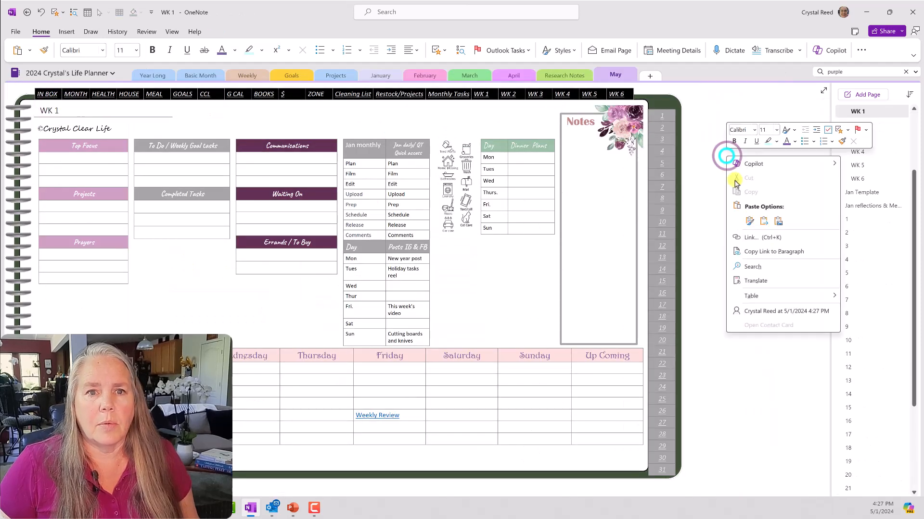
click(752, 221)
Step: Rotate the pasted tall bouquet 90° to the right so it lies horizontally
click(771, 244)
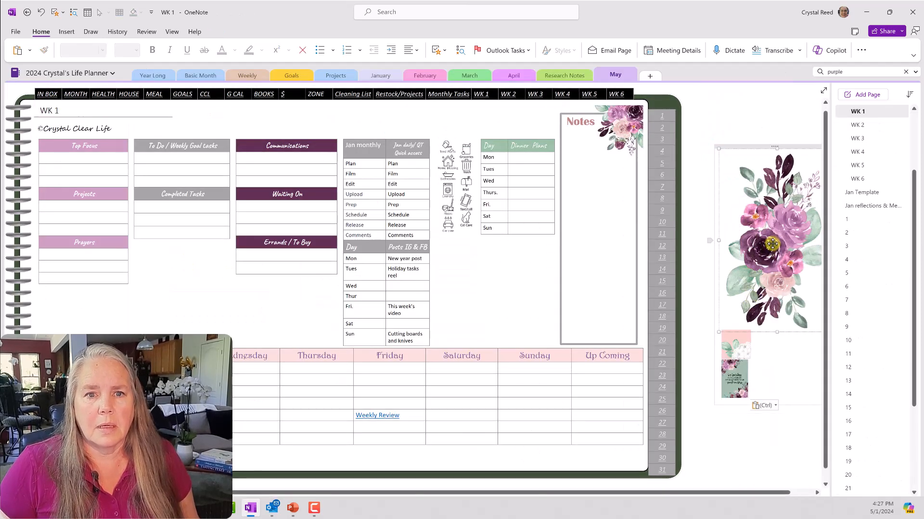
right_click(772, 239)
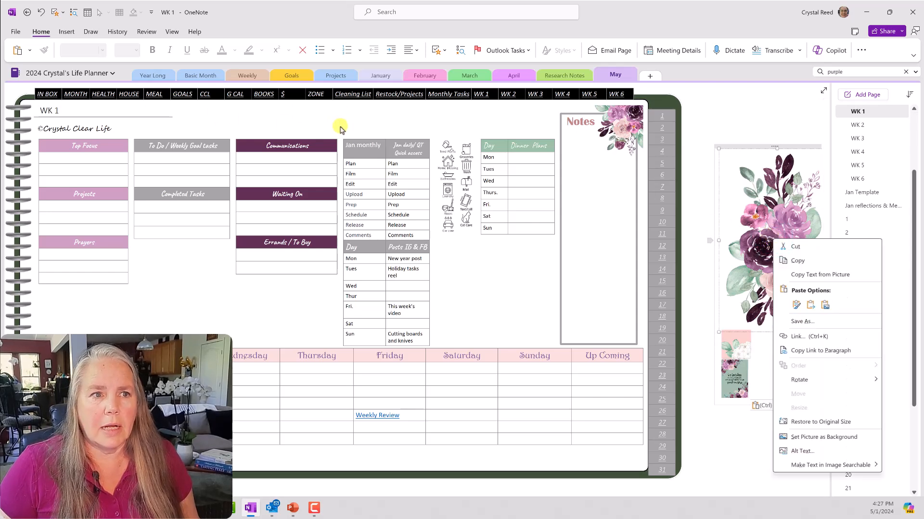
click(820, 380)
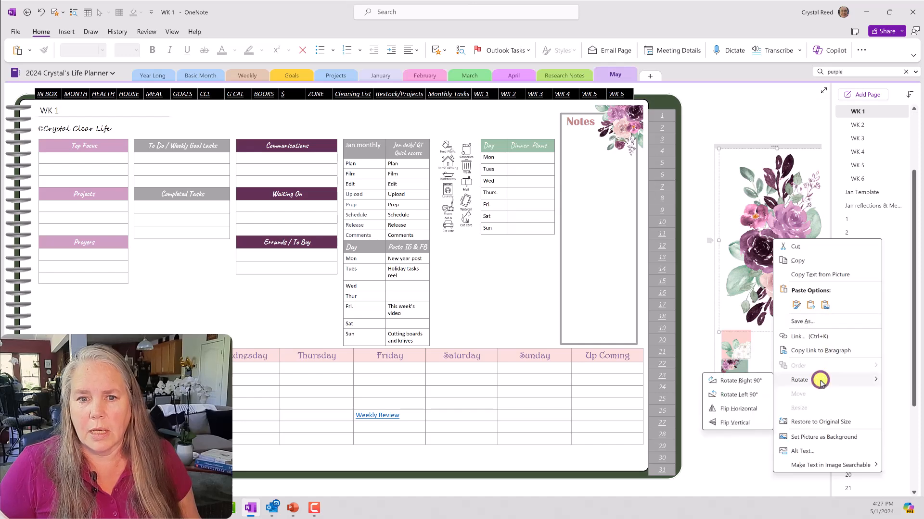
click(752, 383)
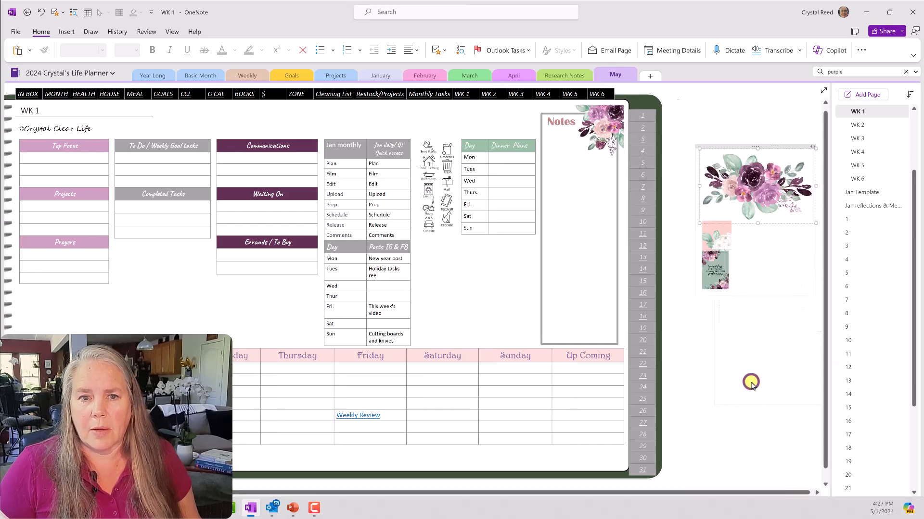
Step: Flip the horizontal purple bouquet vertically and reduce its size in the blank area beside the WK 1 planner page
right_click(761, 204)
click(788, 344)
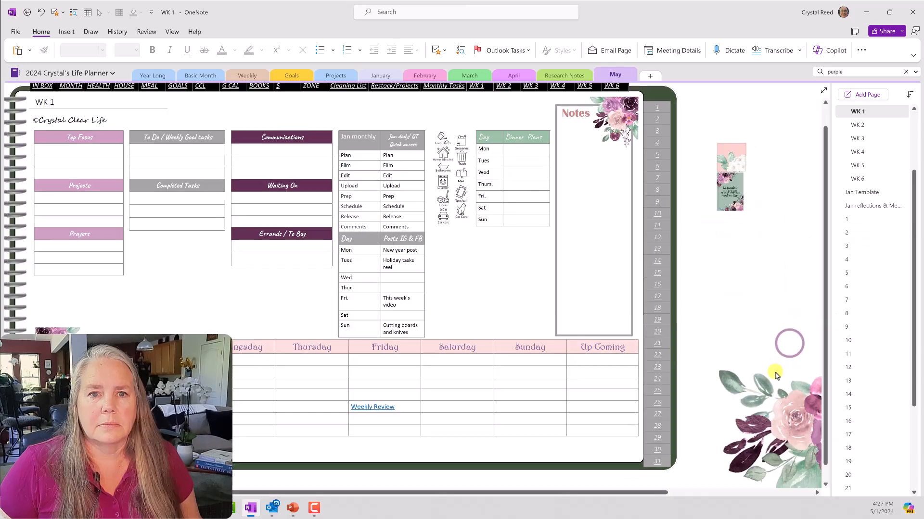
drag(775, 375, 779, 262)
click(781, 330)
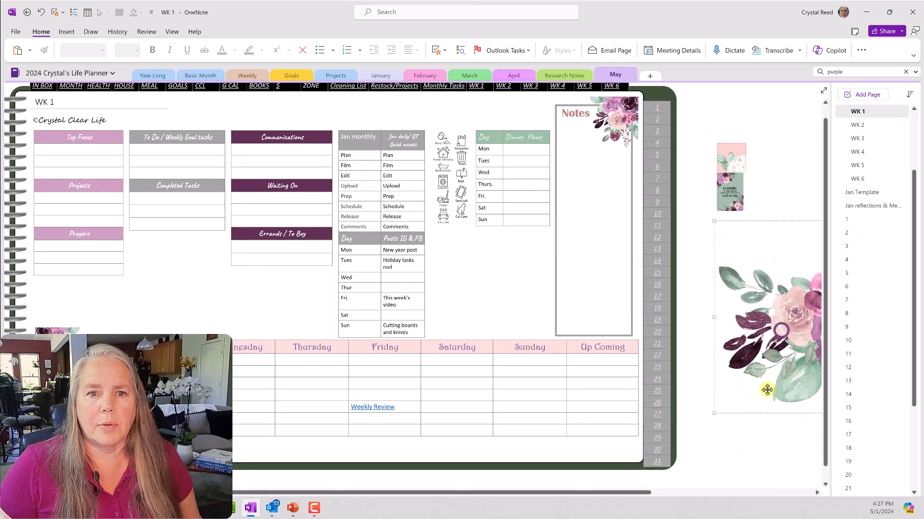
drag(713, 412, 766, 380)
Step: Shrink the bouquet to a small sticker and place it above the gap between the To Do / Weekly Goal tasks and Communications headers
drag(794, 305, 702, 247)
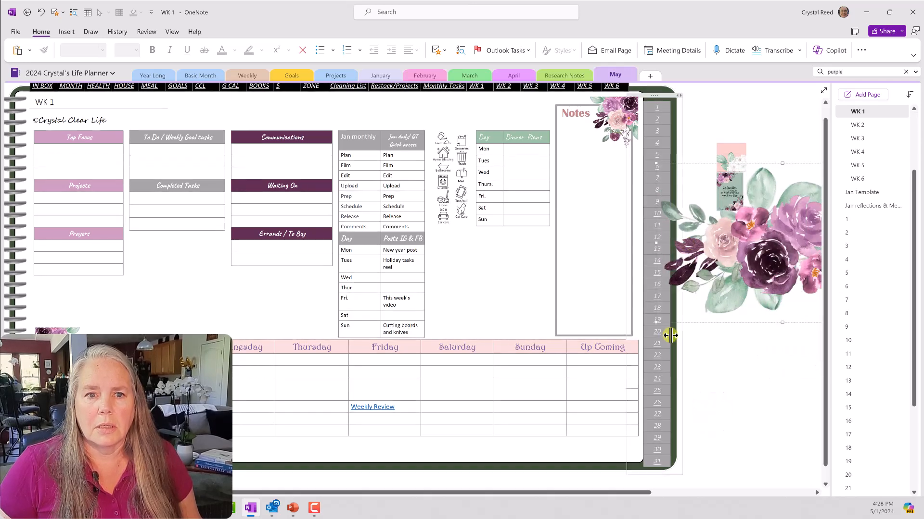
drag(654, 323, 238, 133)
click(226, 184)
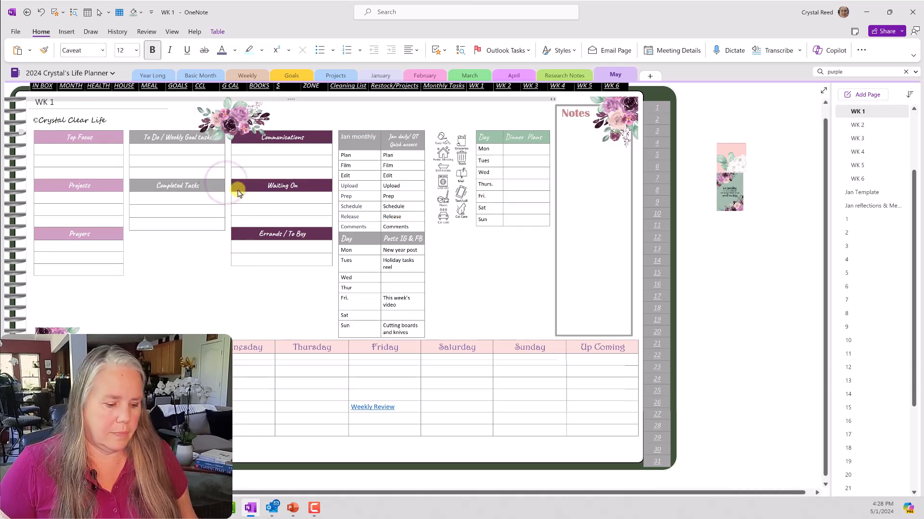
scroll(234, 193, up, 3)
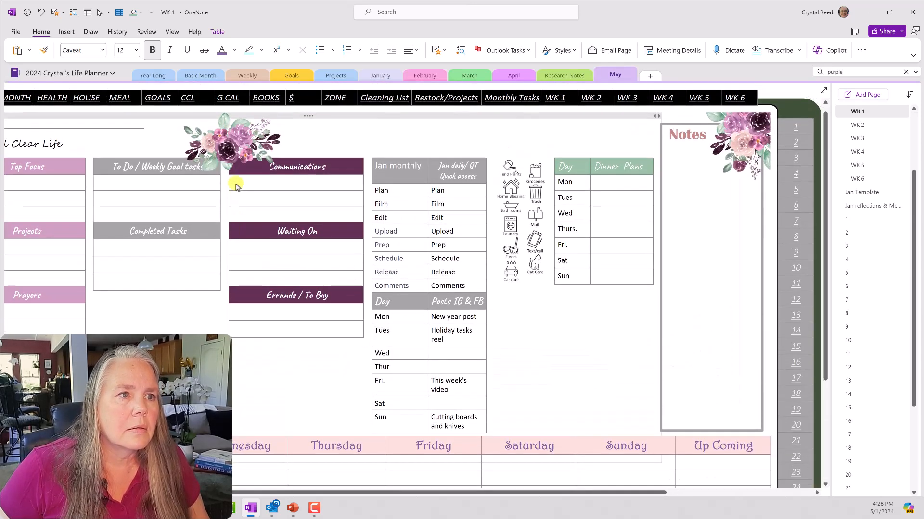
click(235, 148)
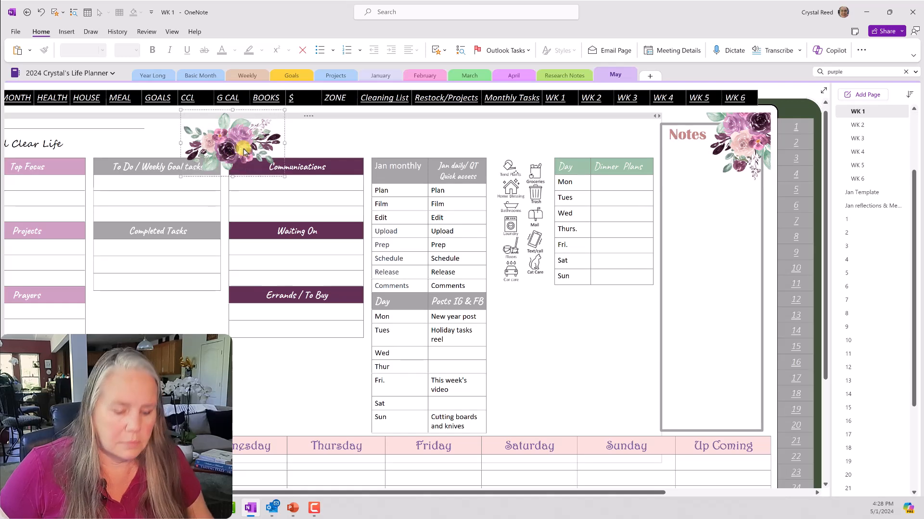
drag(245, 150, 273, 145)
click(362, 144)
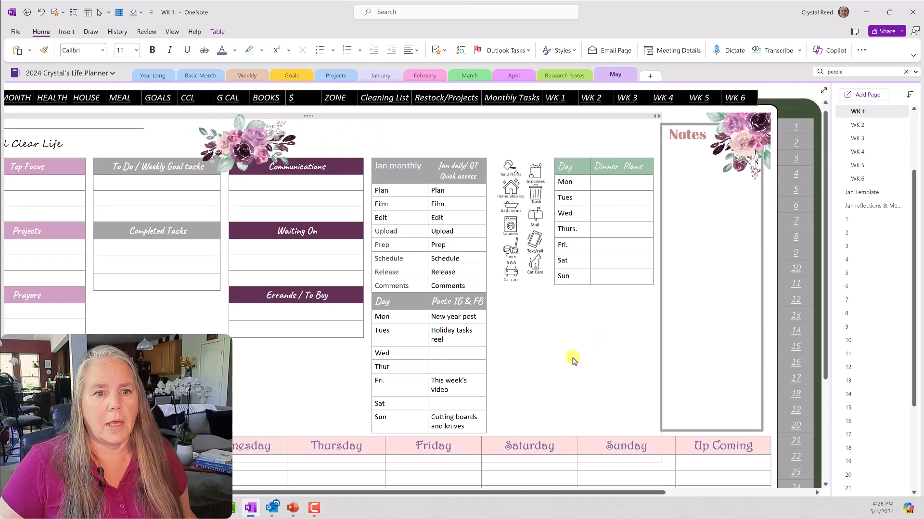
Step: Move the green "be fearless" card into the blank space below Errands / To Buy, beside the posts table, and enlarge it slightly
drag(470, 491, 726, 353)
click(689, 241)
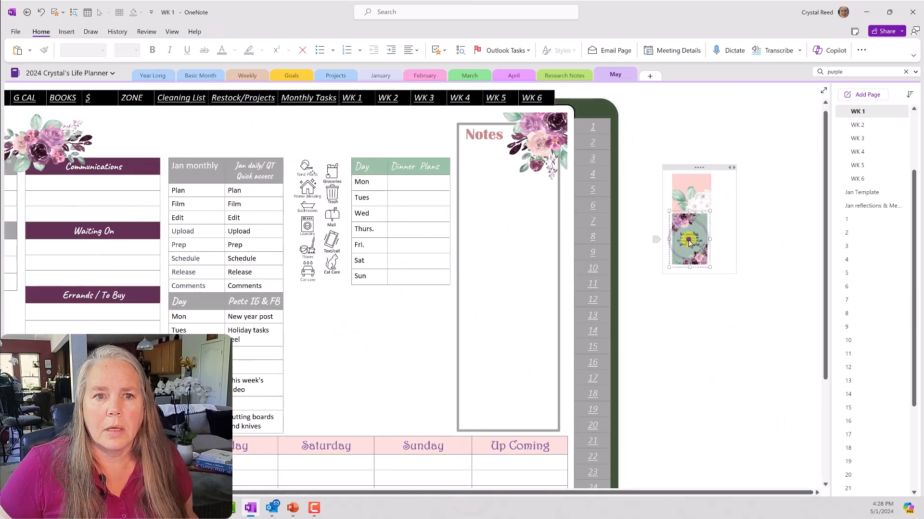
drag(689, 243, 735, 347)
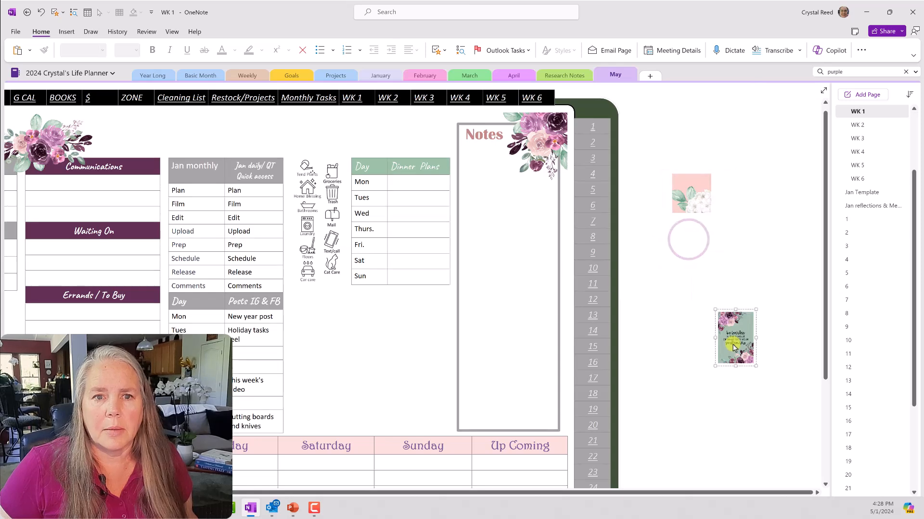
click(530, 340)
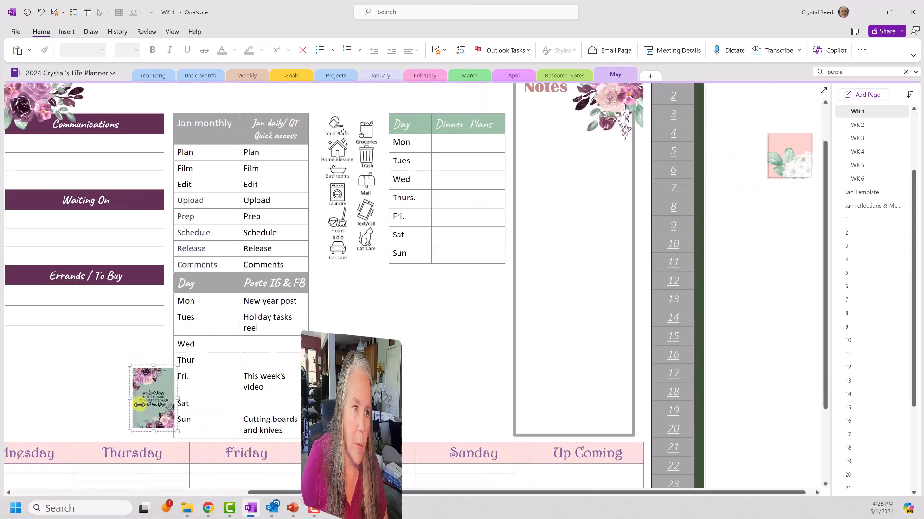
scroll(140, 405, up, 5)
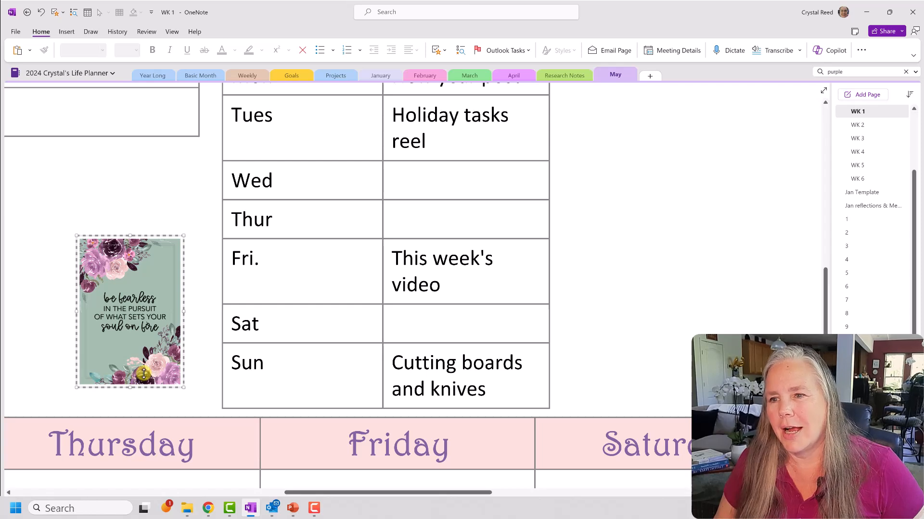
drag(181, 387, 196, 400)
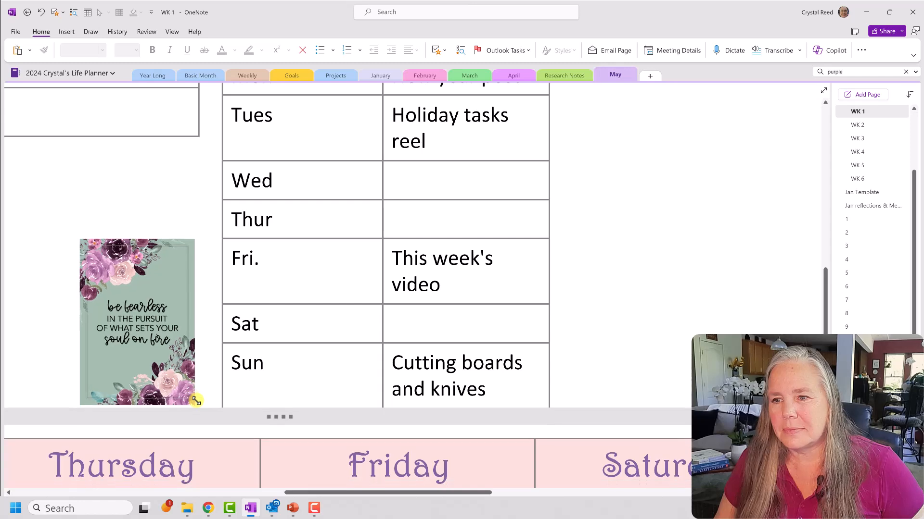
Step: Place the pink square with the white flower in the lower corner of the Up Coming column and shrink it to fit there
scroll(285, 401, down, 2)
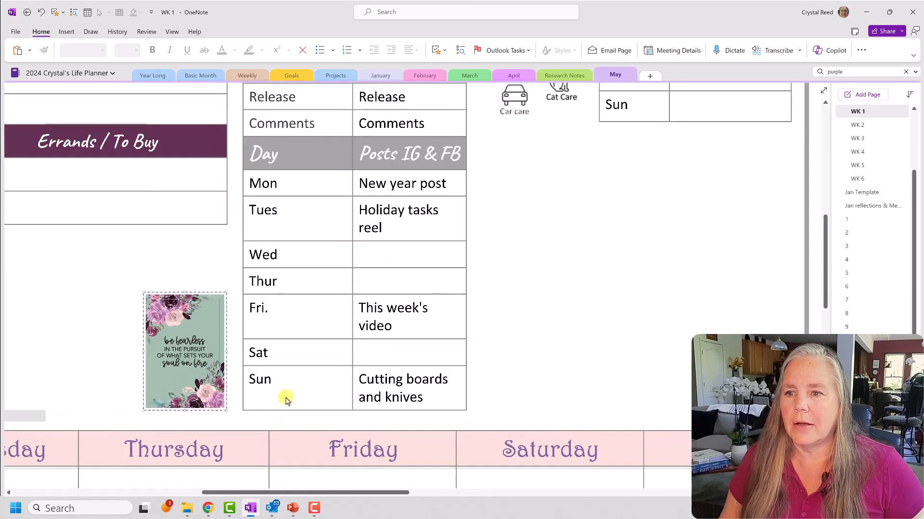
scroll(285, 401, down, 3)
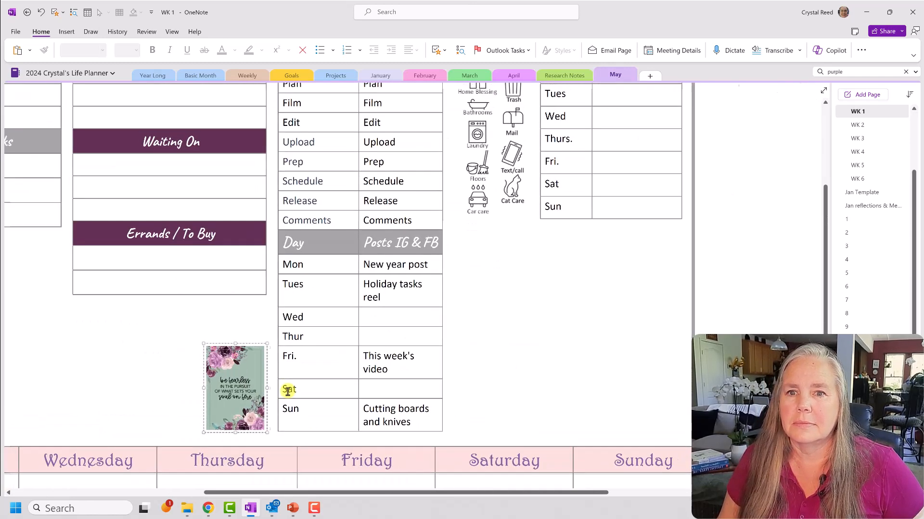
scroll(288, 390, down, 2)
scroll(288, 387, down, 3)
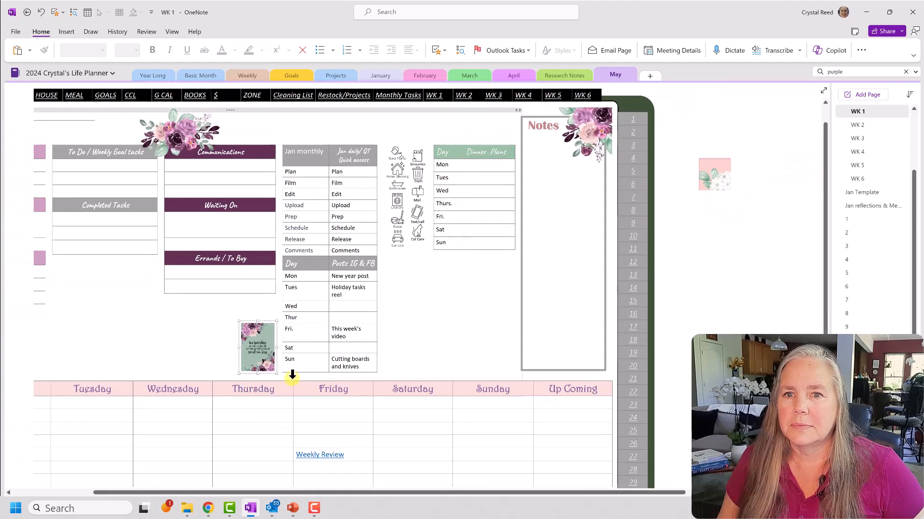
scroll(311, 250, down, 4)
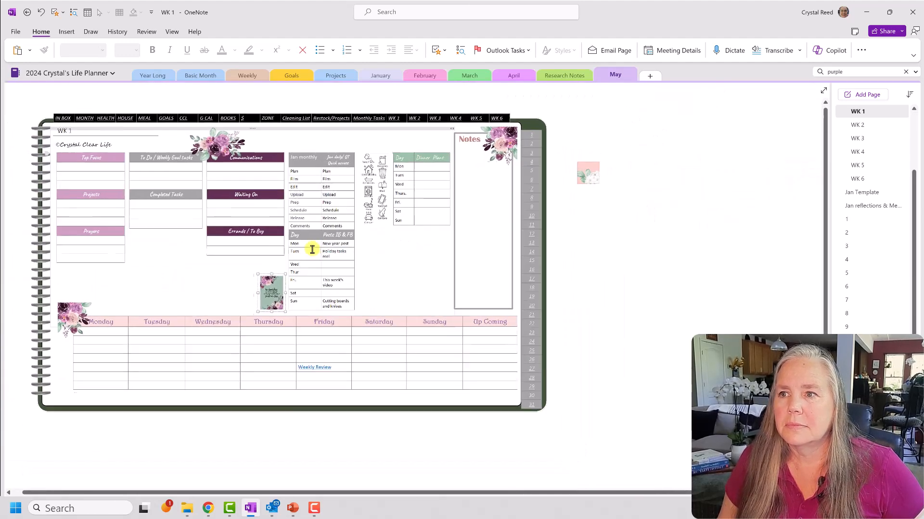
drag(553, 152, 535, 187)
drag(566, 220, 458, 341)
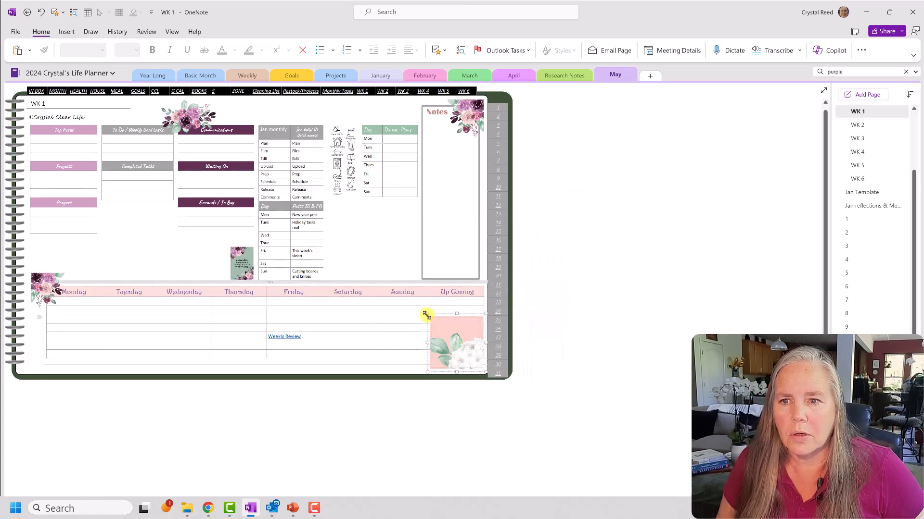
drag(426, 314, 450, 333)
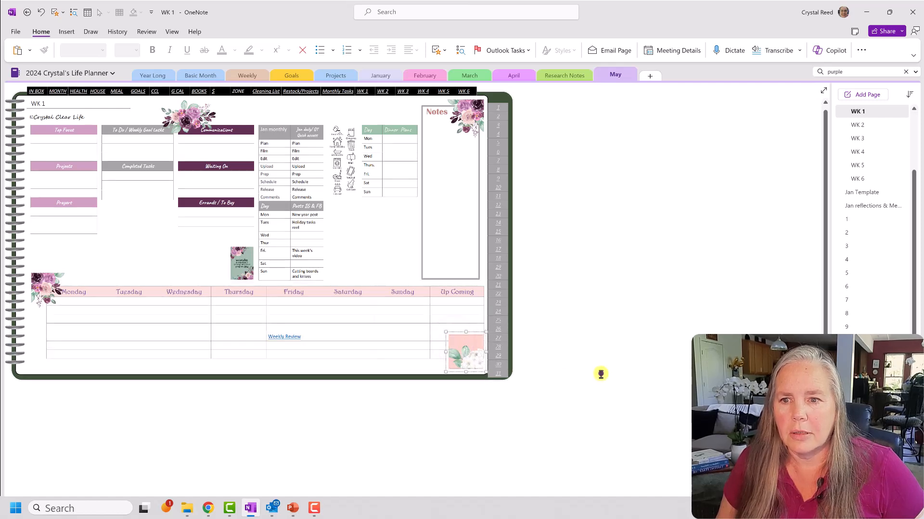
click(599, 373)
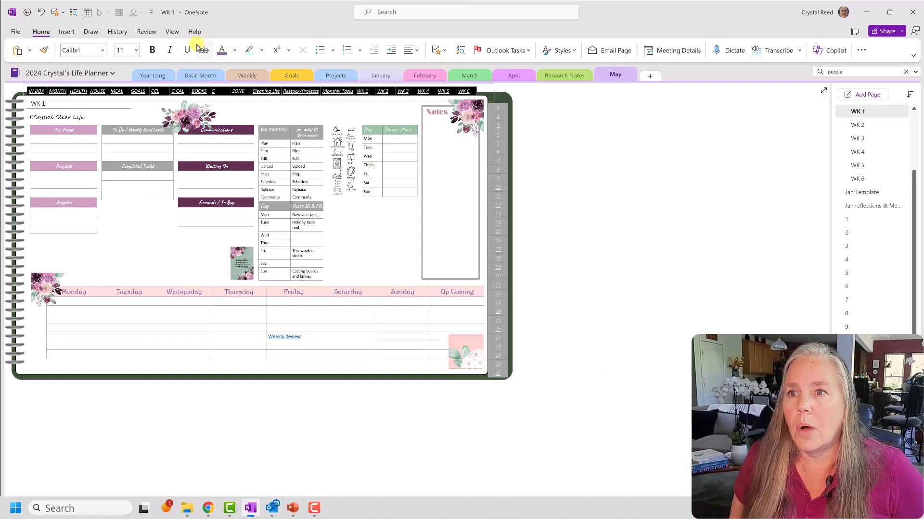
Step: Lasso-select all the tables and stickers on the WK 1 planner page and copy them
click(87, 31)
click(72, 50)
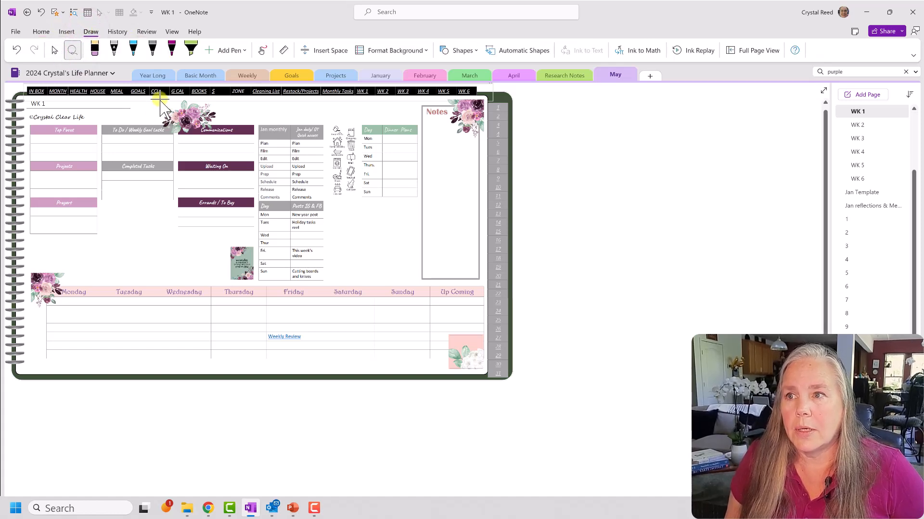
mouse_move(160, 99)
mouse_down()
mouse_move(15, 113)
mouse_move(7, 312)
mouse_move(52, 377)
mouse_move(450, 385)
mouse_move(481, 340)
mouse_move(486, 306)
mouse_move(485, 138)
mouse_move(471, 99)
mouse_move(372, 113)
mouse_move(264, 94)
mouse_move(169, 101)
mouse_move(124, 118)
mouse_up()
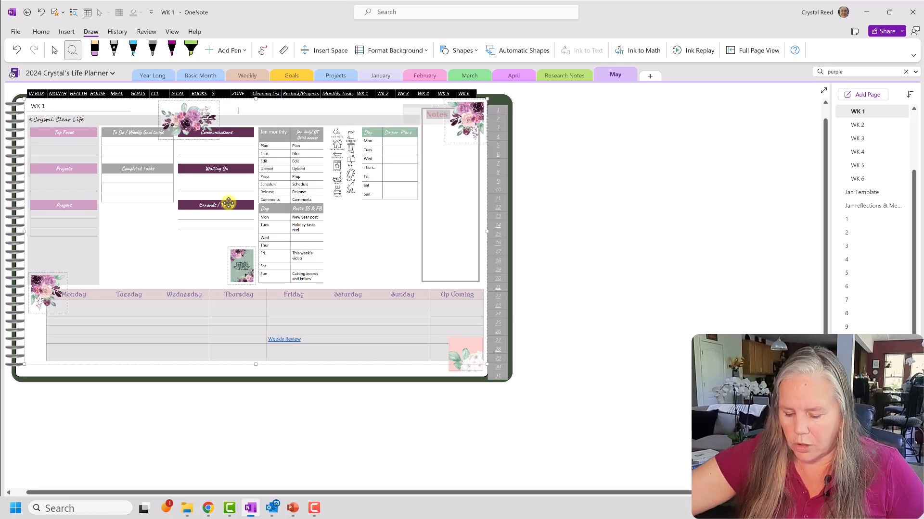
Step: Delete the old blue-themed tables from the WK 2 page and paste the copied WK 1 tables and stickers in their place
click(849, 125)
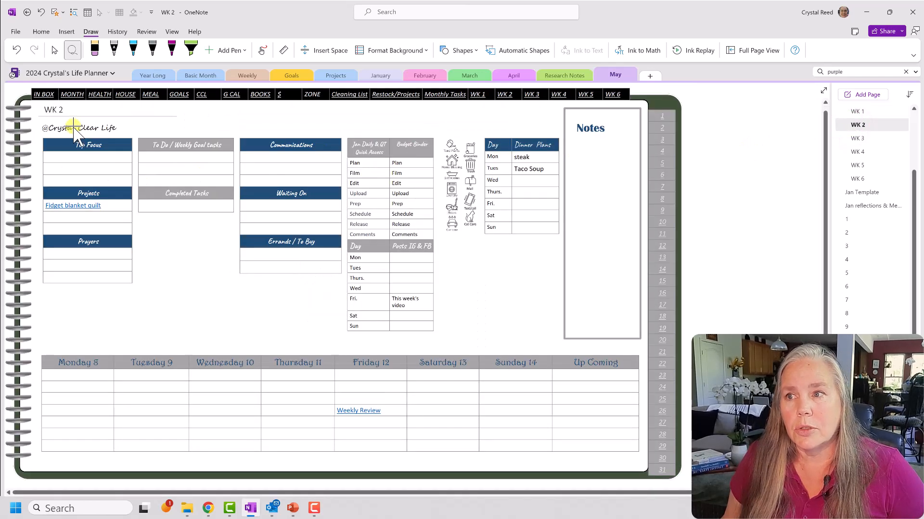
mouse_move(210, 105)
mouse_down()
mouse_move(24, 128)
mouse_move(24, 439)
mouse_move(117, 467)
mouse_move(269, 469)
mouse_up()
mouse_move(410, 467)
mouse_down()
mouse_move(550, 483)
mouse_move(625, 450)
mouse_move(652, 421)
mouse_move(653, 241)
mouse_move(638, 106)
mouse_move(190, 112)
mouse_up()
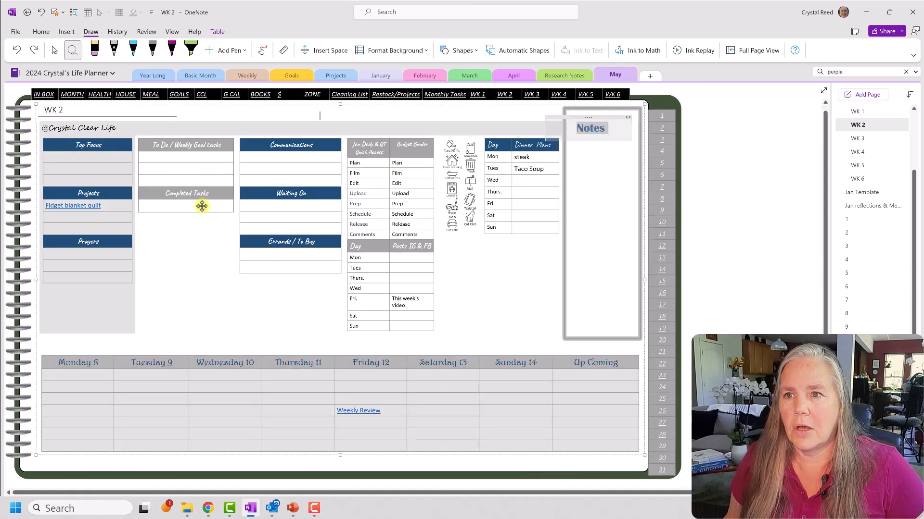
key(ctrl+v)
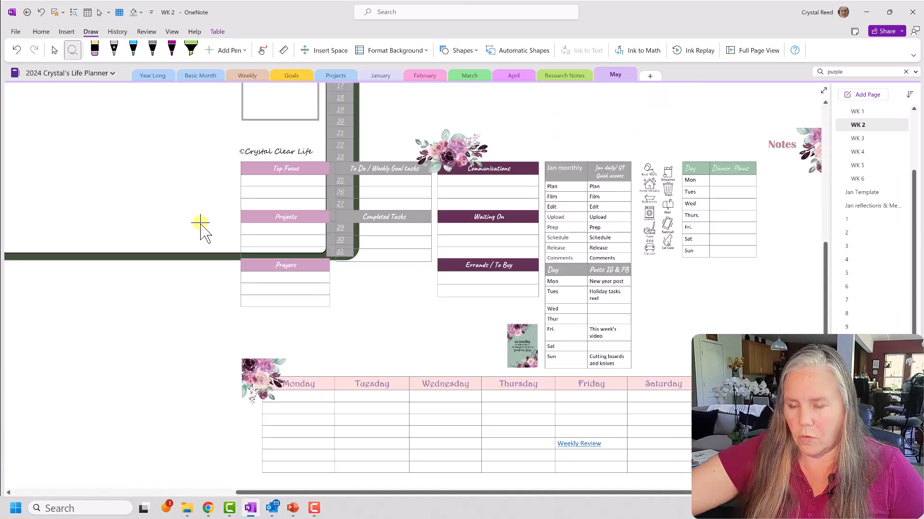
Step: Lasso-select the pasted tables and stickers on WK 2 and move them into position inside the planner page frame
scroll(400, 386, up, 3)
scroll(393, 399, up, 1)
scroll(397, 404, down, 3)
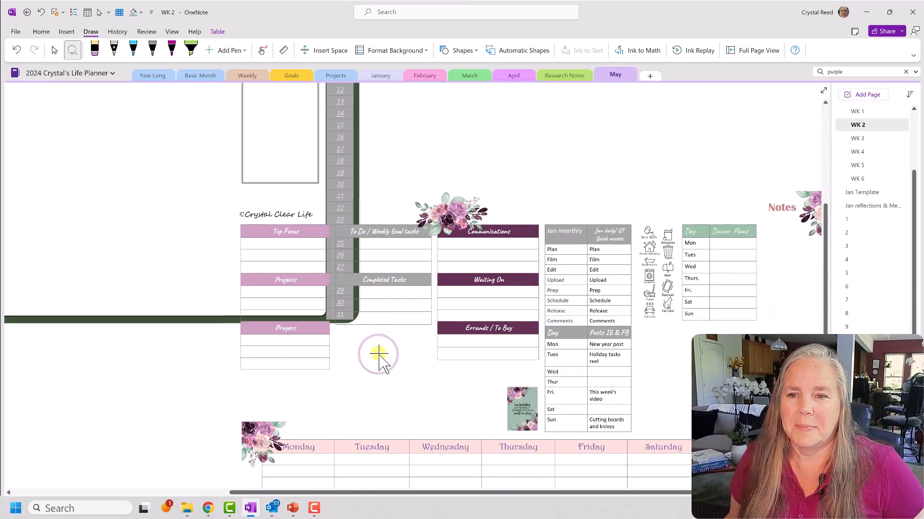
scroll(379, 356, down, 2)
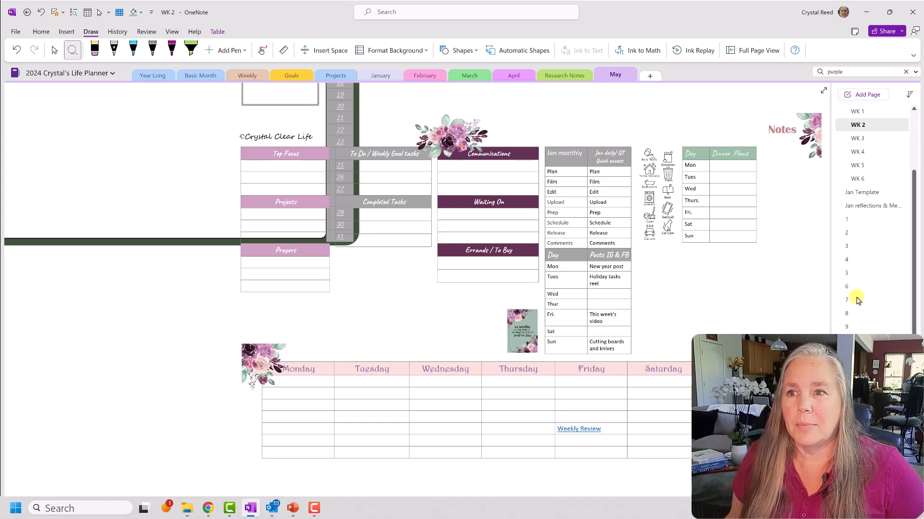
scroll(632, 227, down, 1)
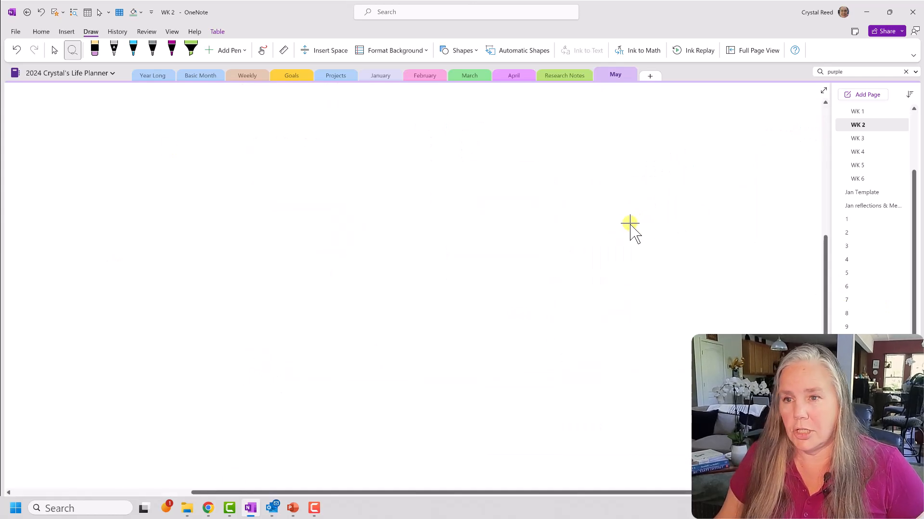
scroll(546, 218, down, 3)
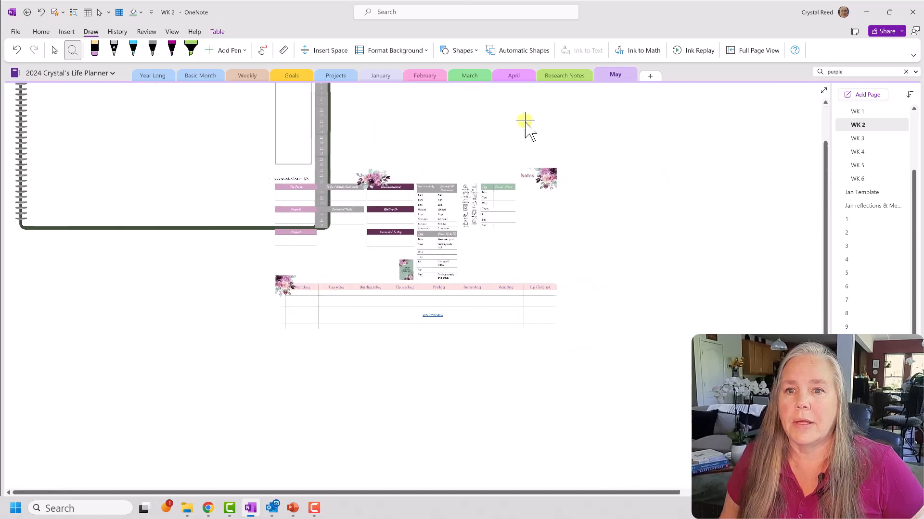
click(470, 153)
mouse_move(328, 161)
mouse_down()
mouse_move(247, 243)
mouse_move(489, 365)
mouse_move(576, 160)
mouse_move(469, 153)
mouse_up()
mouse_move(414, 242)
mouse_down()
mouse_move(196, 182)
mouse_move(163, 130)
mouse_move(183, 136)
mouse_move(191, 161)
mouse_up()
scroll(221, 303, up, 1)
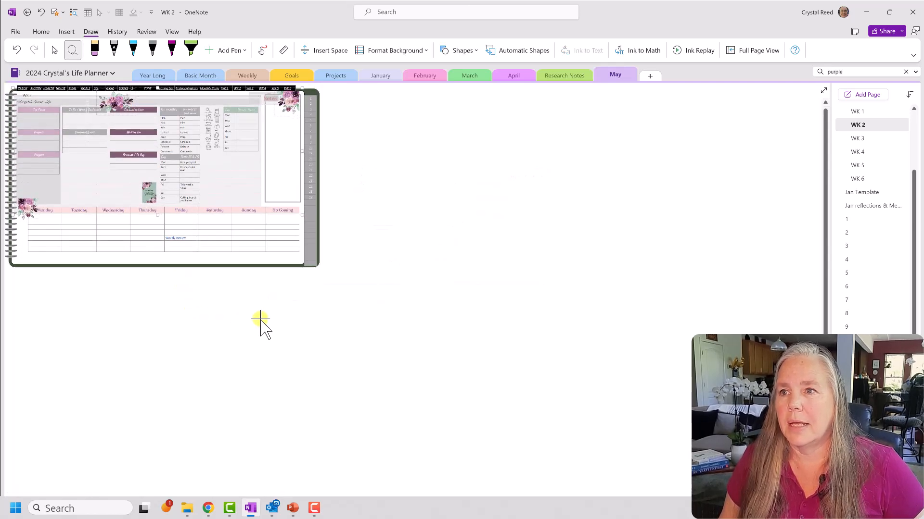
drag(202, 156, 206, 159)
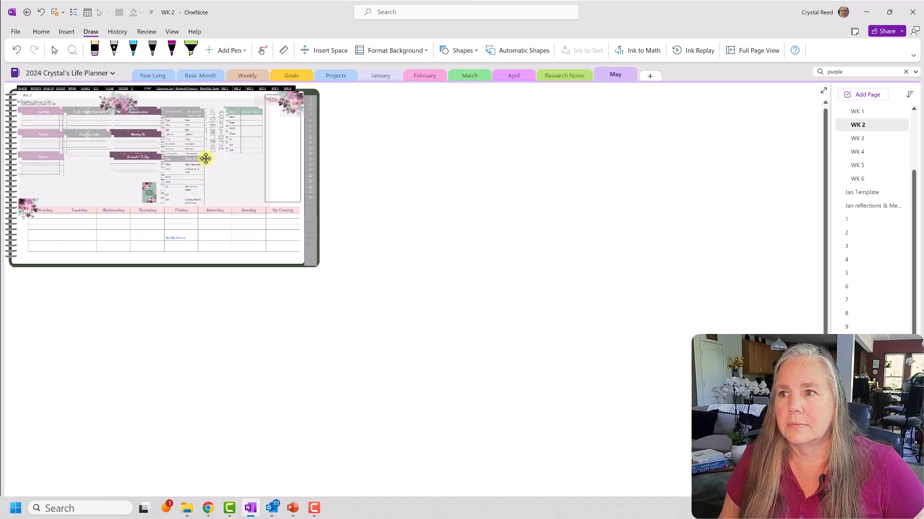
click(204, 278)
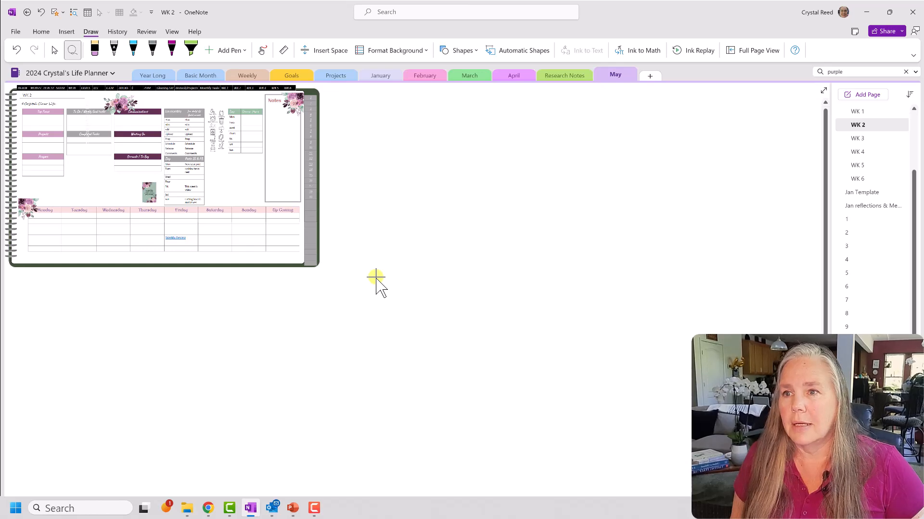
Step: Examine the alignment of the tables and stickers across the WK 2 planner page
scroll(376, 279, up, 5)
drag(390, 493, 7, 385)
scroll(82, 353, up, 6)
scroll(80, 360, up, 2)
drag(236, 497, 36, 424)
scroll(57, 400, down, 1)
scroll(58, 405, down, 4)
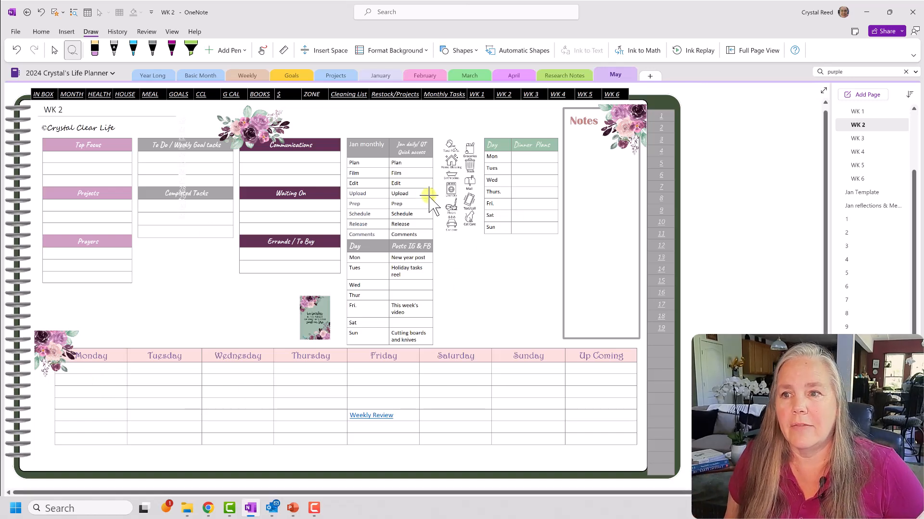
Step: Compare the WK 1 and WK 2 planner pages, and open the WK 3 page
click(858, 111)
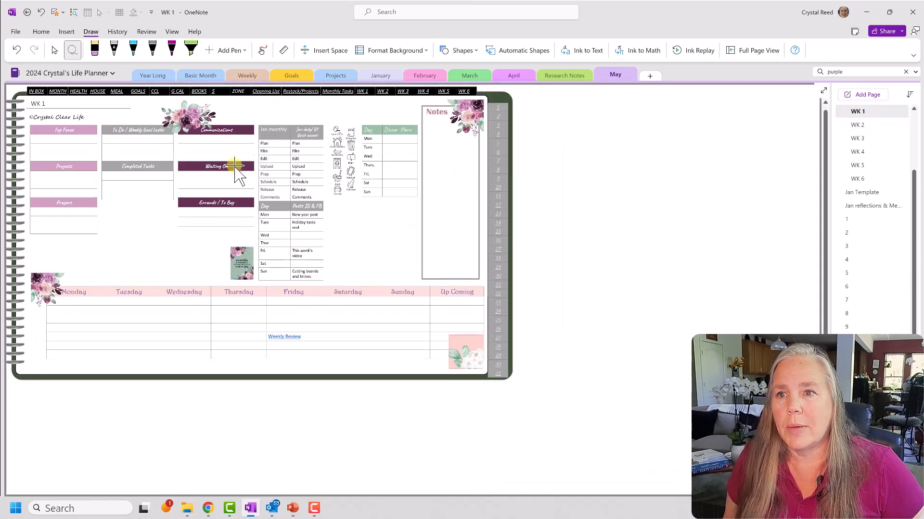
click(855, 124)
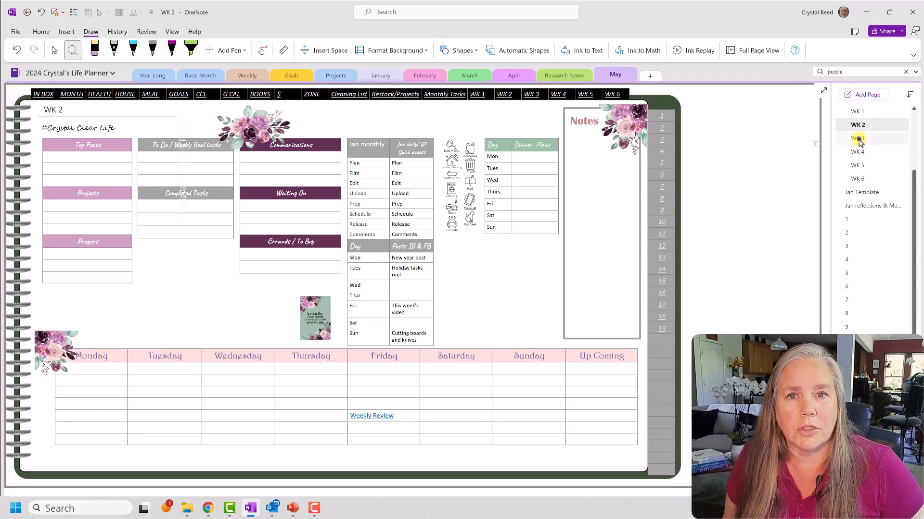
click(857, 138)
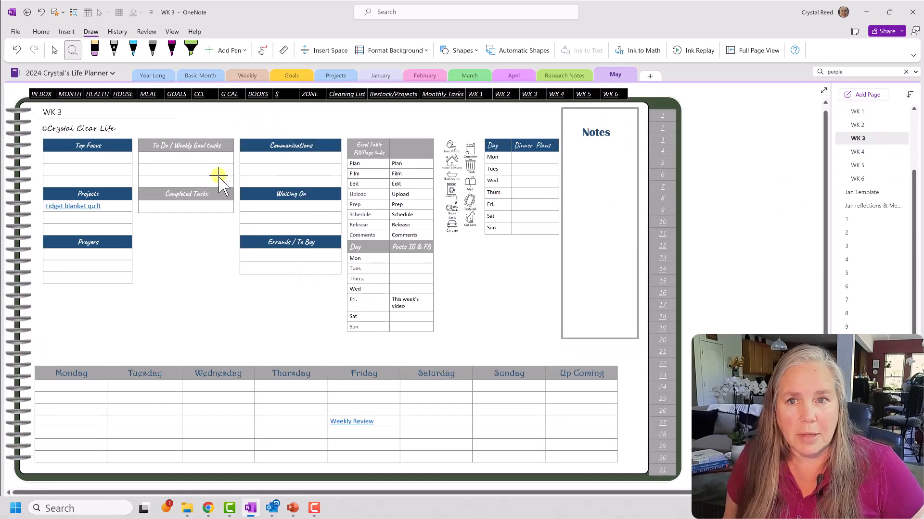
Step: Remove the old blue-themed tables from the WK 3 page and paste the copied WK 1 tables and stickers in their place
mouse_move(127, 128)
mouse_down()
mouse_move(48, 126)
mouse_move(28, 153)
mouse_move(8, 318)
mouse_move(17, 459)
mouse_move(474, 481)
mouse_move(604, 475)
mouse_move(631, 397)
mouse_move(644, 105)
mouse_move(78, 117)
mouse_up()
drag(36, 140, 38, 142)
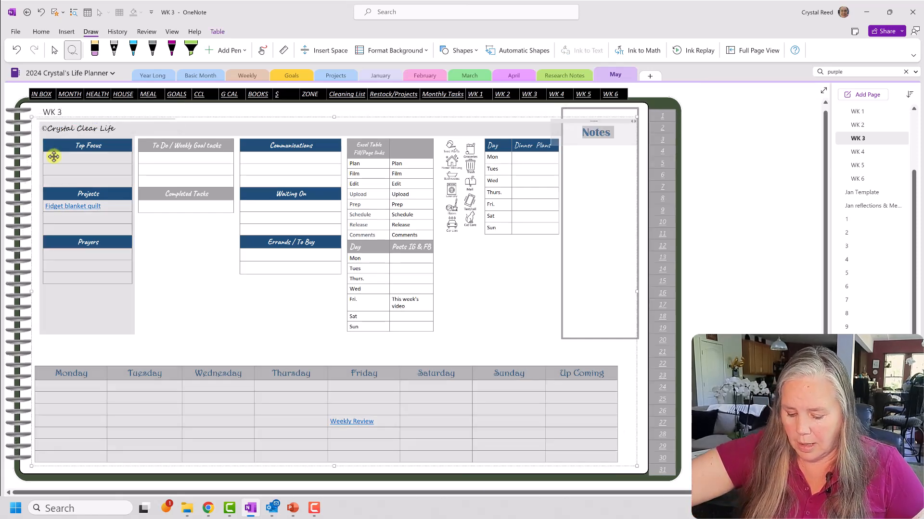
key(ctrl+v)
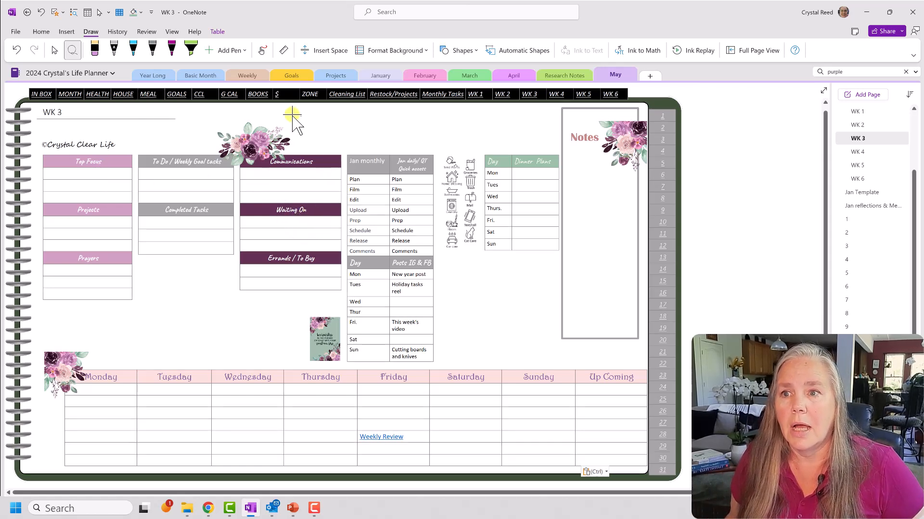
Step: Lasso-select the pasted tables and stickers on WK 3 and shift them up into the planner page frame
mouse_move(221, 120)
mouse_down()
mouse_move(58, 127)
mouse_move(19, 180)
mouse_move(20, 289)
mouse_move(61, 457)
mouse_move(186, 491)
mouse_move(608, 470)
mouse_move(649, 354)
mouse_move(647, 124)
mouse_move(620, 105)
mouse_move(308, 107)
mouse_move(271, 119)
mouse_up()
drag(346, 298, 342, 282)
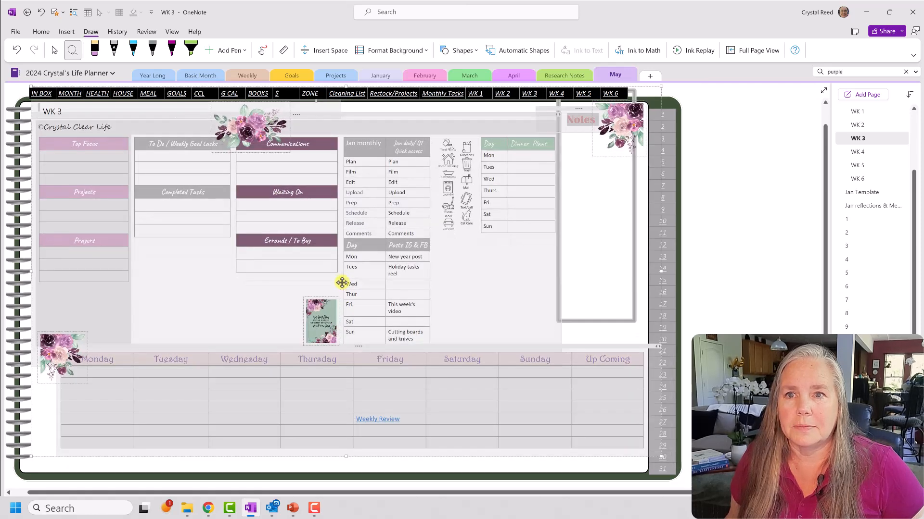
click(365, 327)
click(575, 317)
click(720, 320)
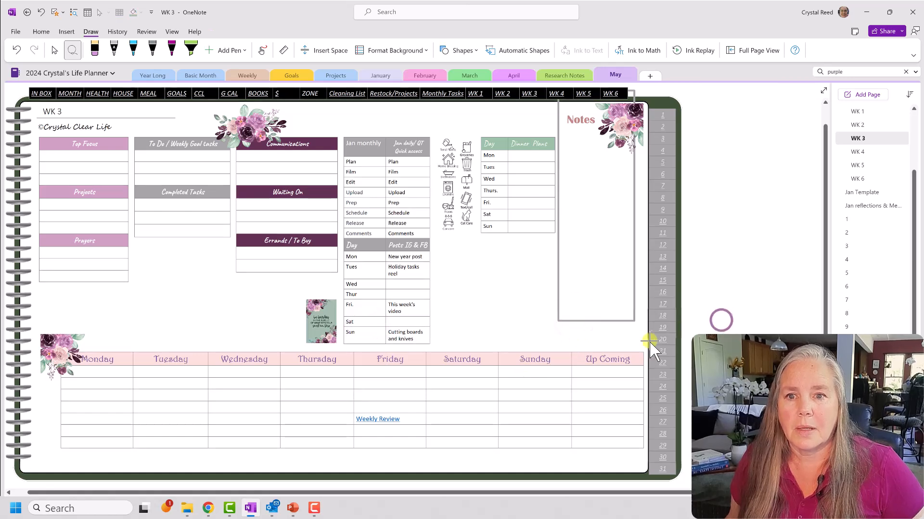
Step: Move the Notes frame down on WK 3 so it sits inside the planner page around the Notes heading
click(611, 321)
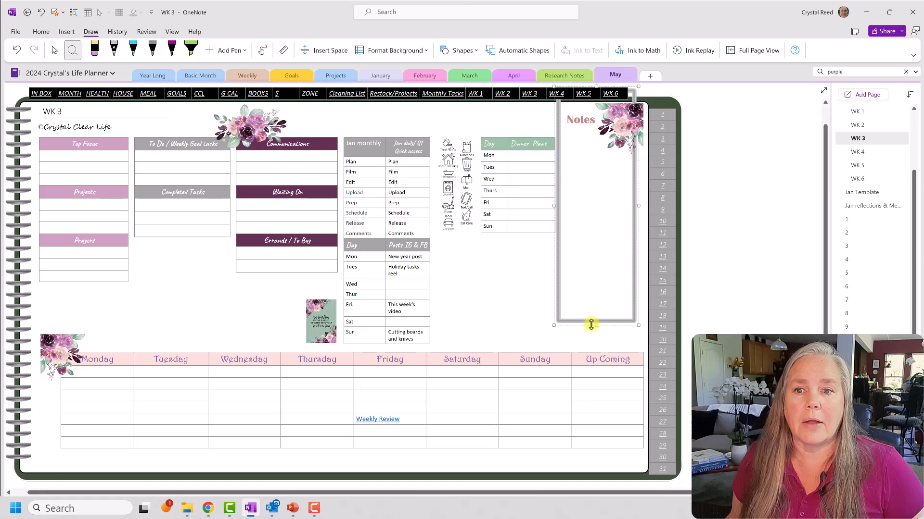
drag(589, 319, 591, 339)
click(540, 338)
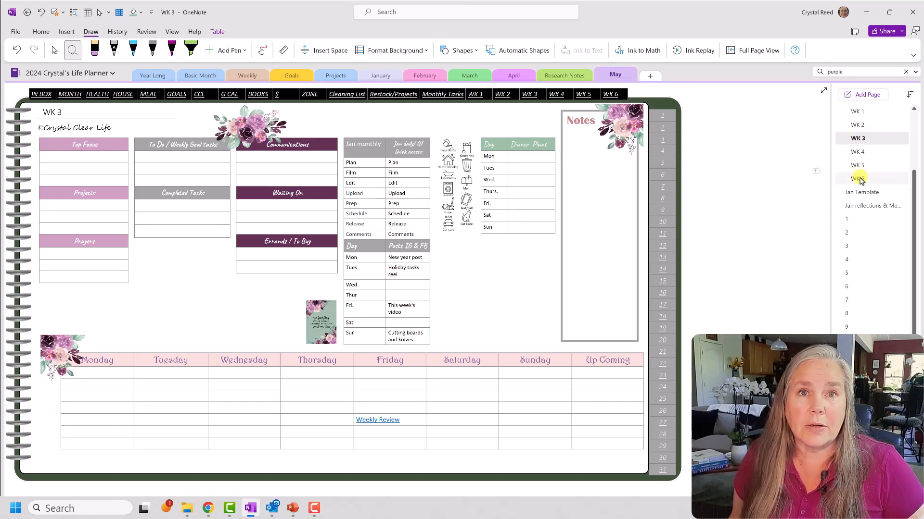
Step: Delete the small green quote sticker beside the posts schedule table on WK 3
click(762, 239)
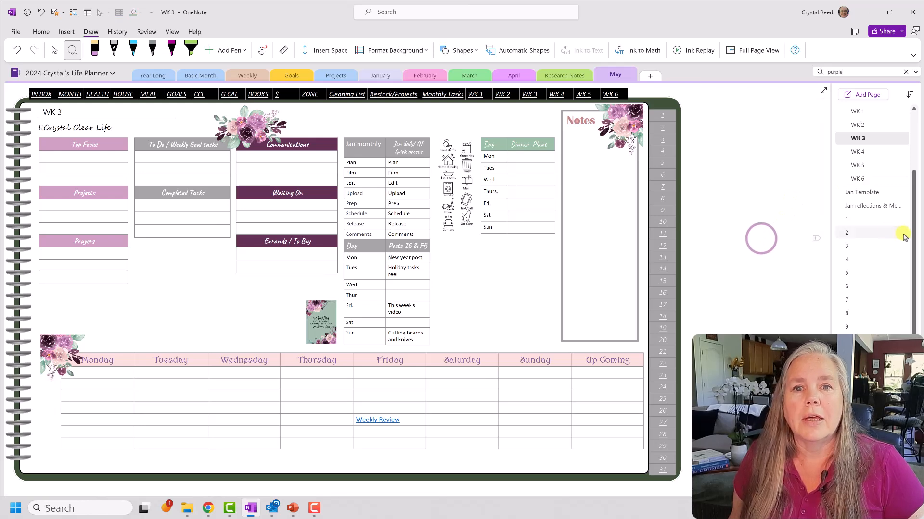
scroll(915, 232, up, 3)
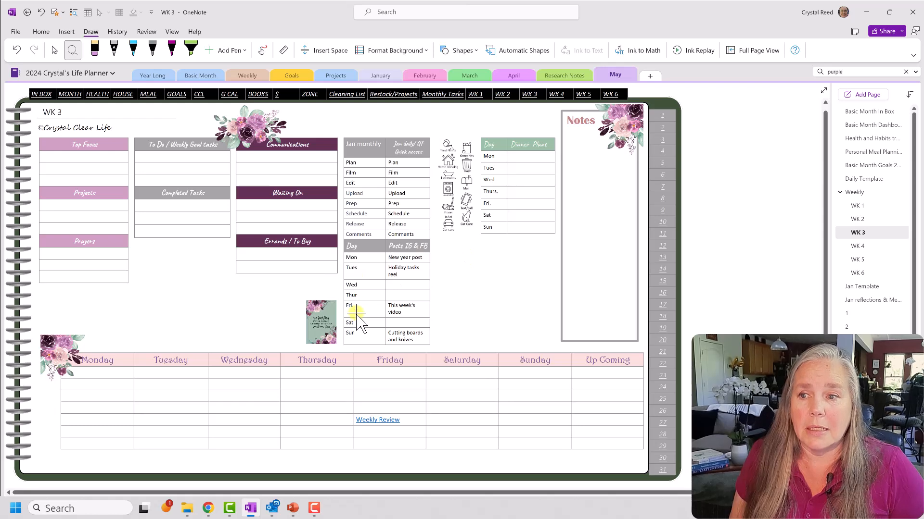
click(313, 308)
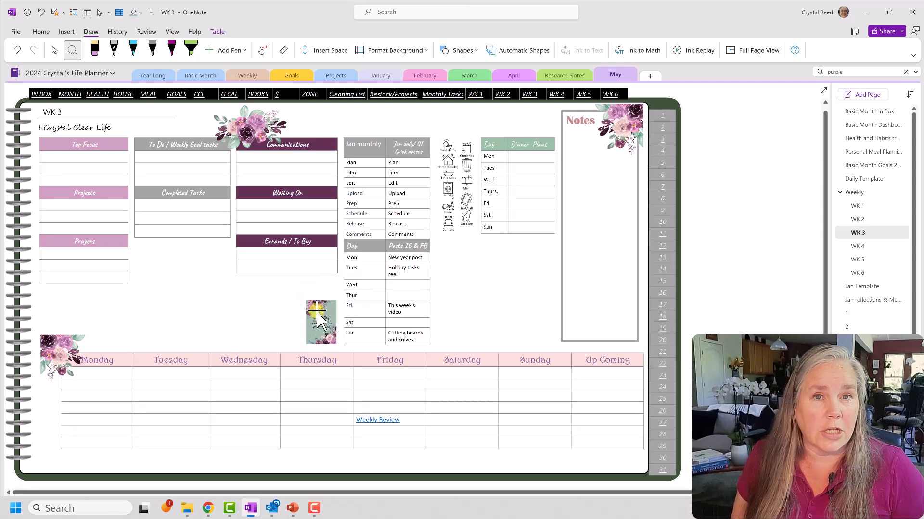
click(61, 51)
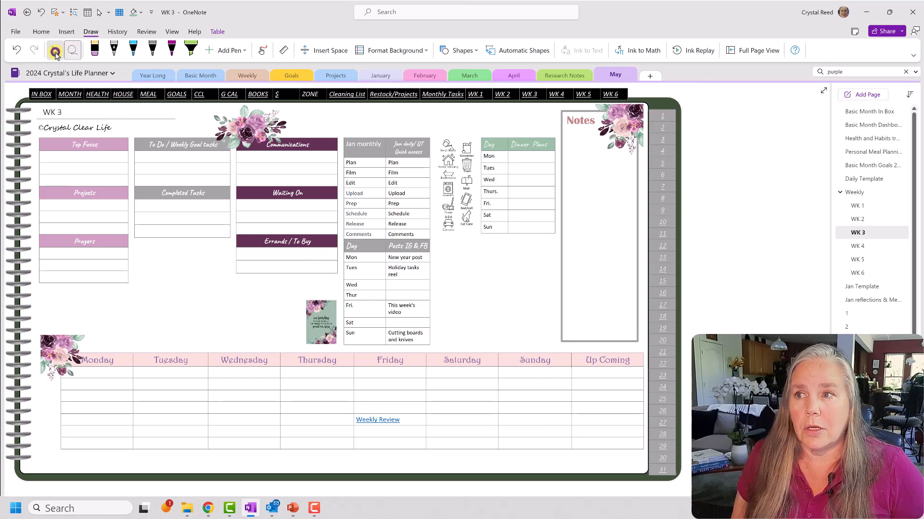
click(317, 320)
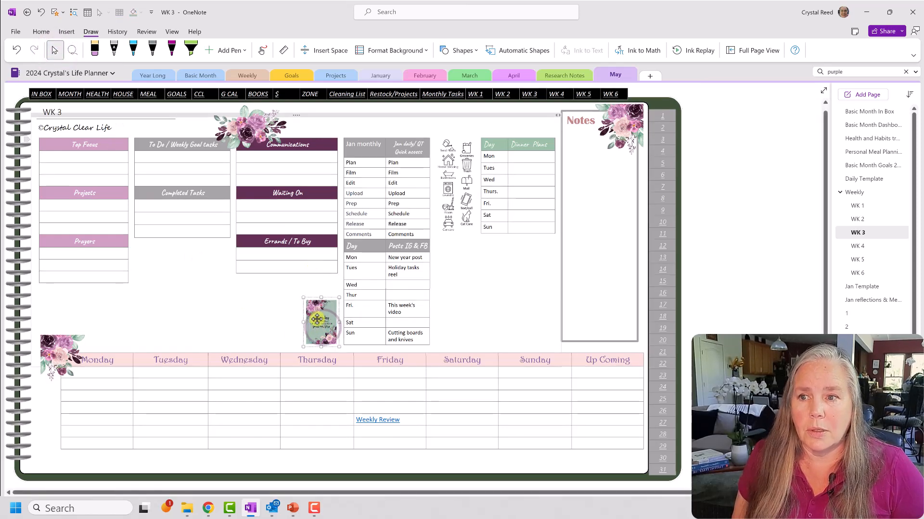
key(Delete)
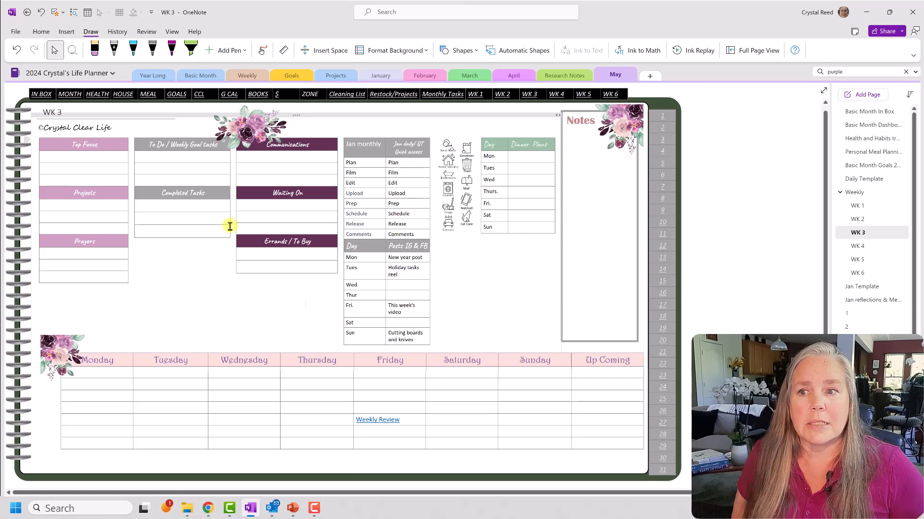
Step: Open the Positively Purple Florals stickers in the Personal Notebook and copy the "Today is a perfect day to start living your dreams" quote
click(71, 71)
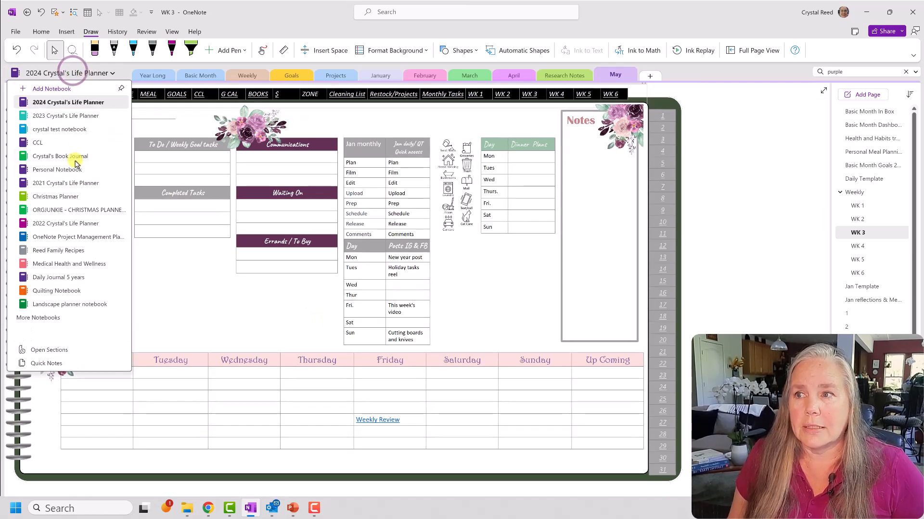
click(54, 169)
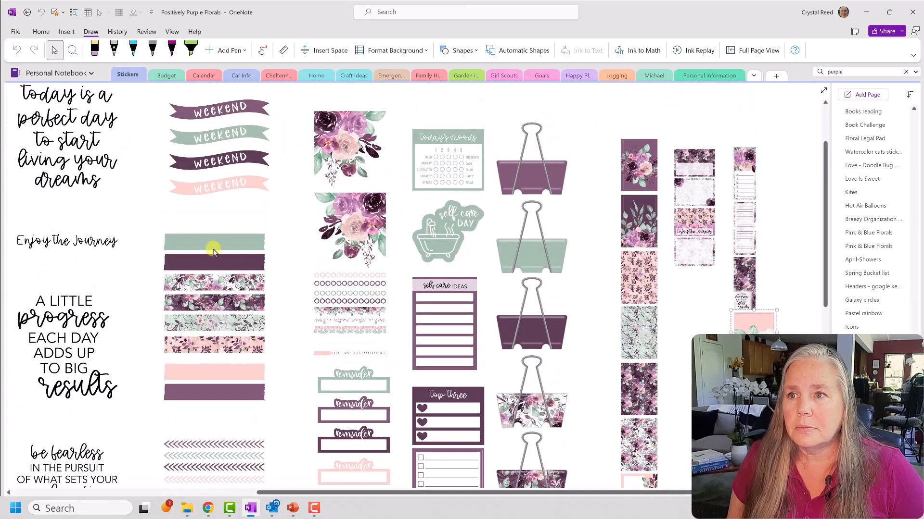
click(82, 222)
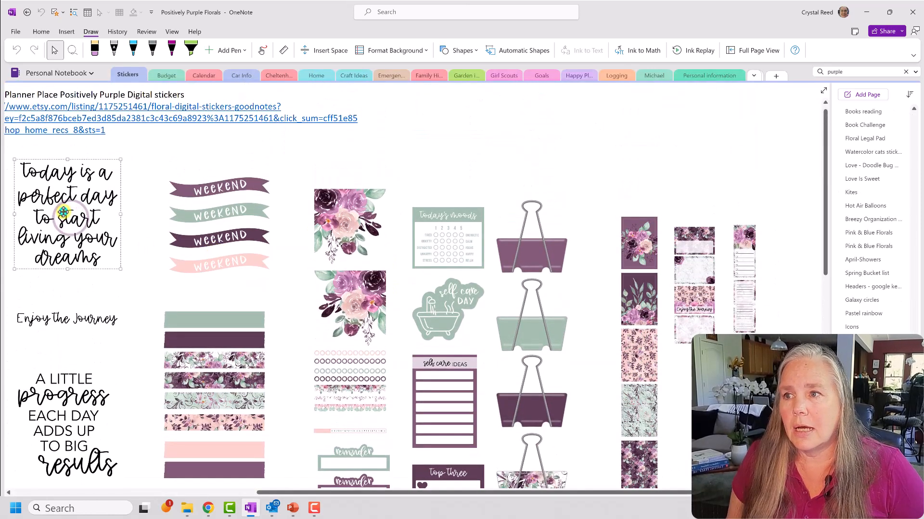
right_click(67, 214)
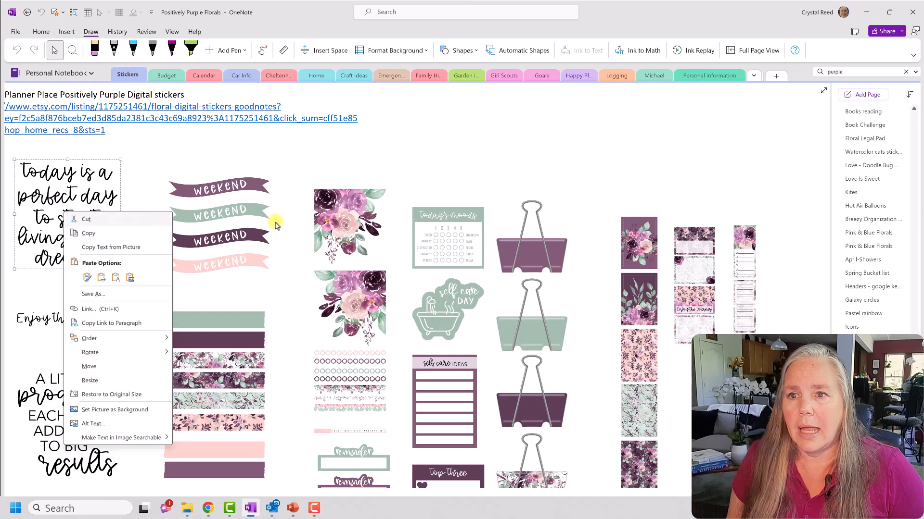
scroll(687, 360, down, 5)
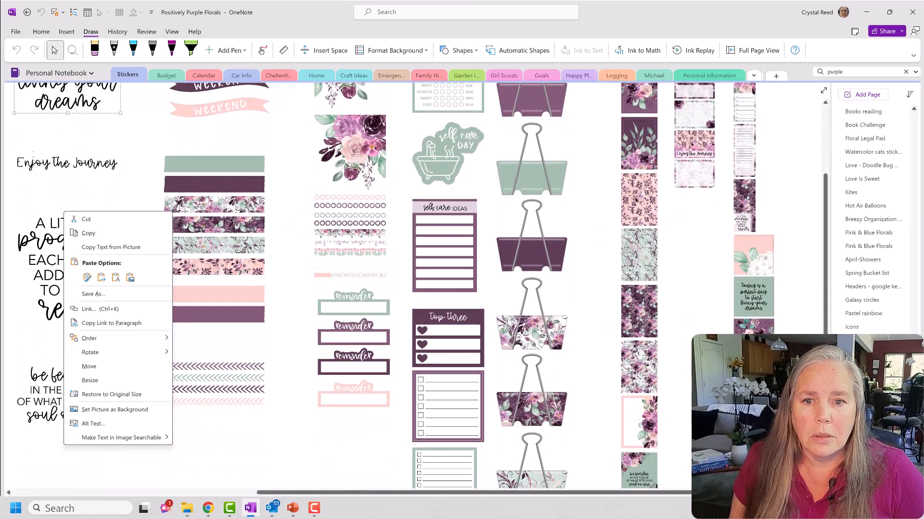
scroll(422, 286, down, 6)
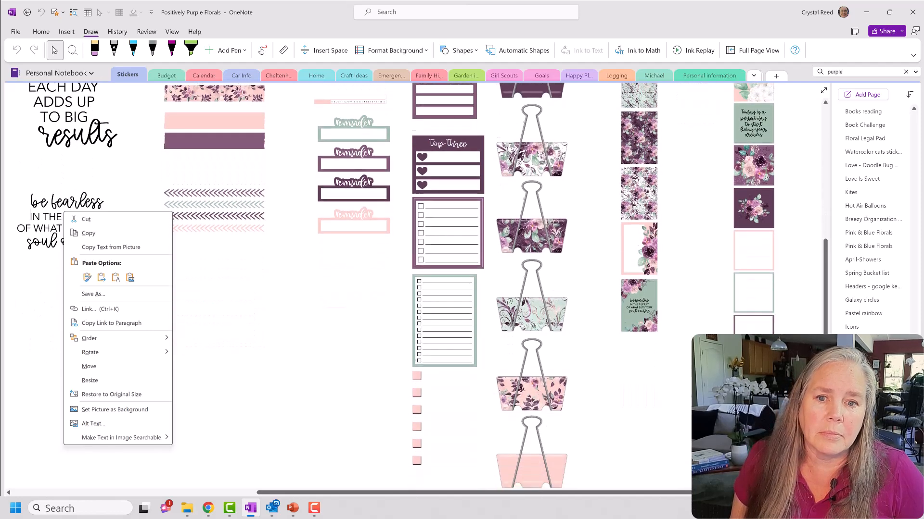
scroll(395, 286, down, 1)
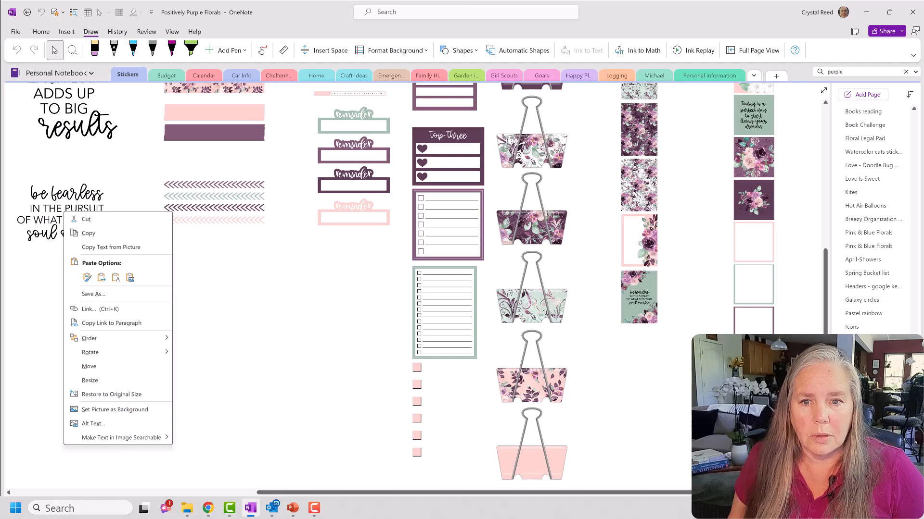
key(Escape)
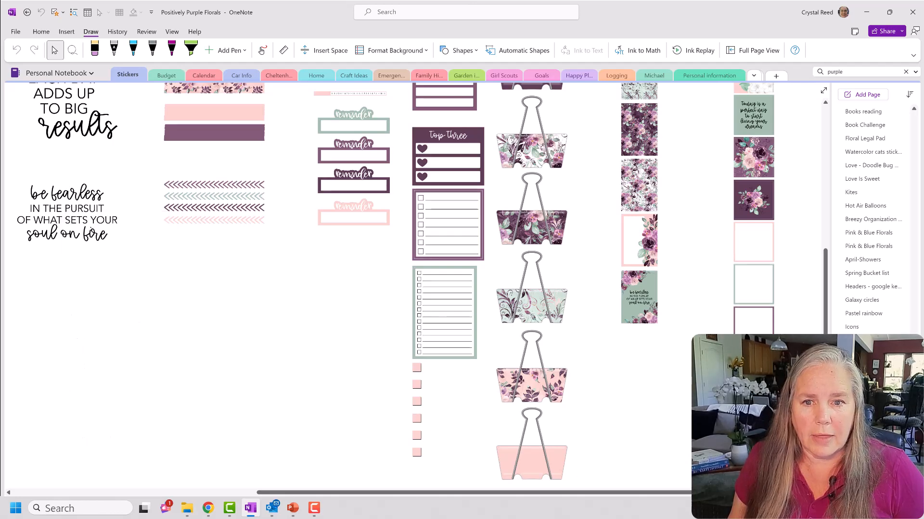
scroll(505, 390, up, 9)
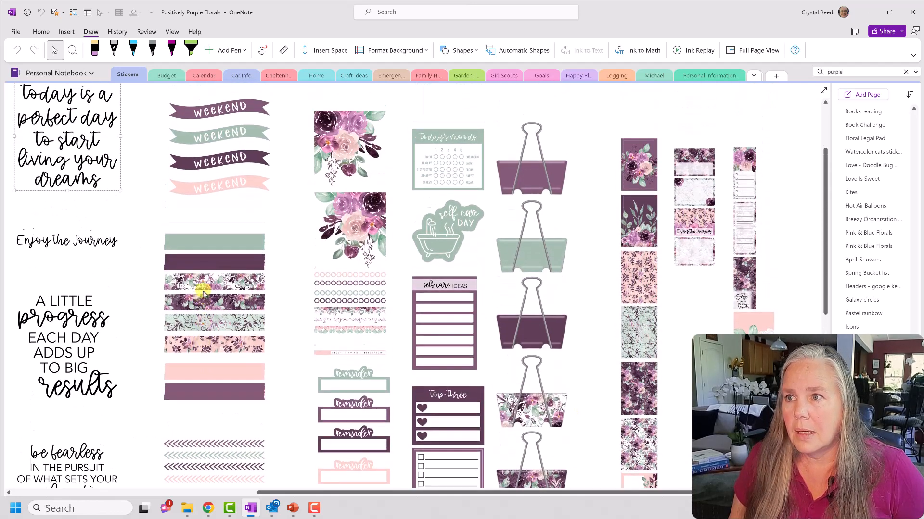
right_click(88, 140)
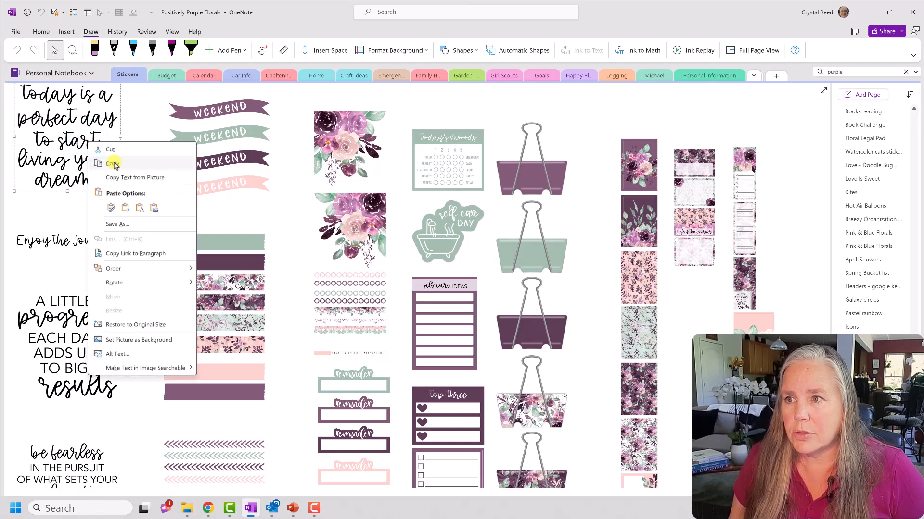
click(115, 161)
Step: Return to WK 3 in the 2024 planner notebook and paste the copied quote in the blank space beside the planner
click(64, 77)
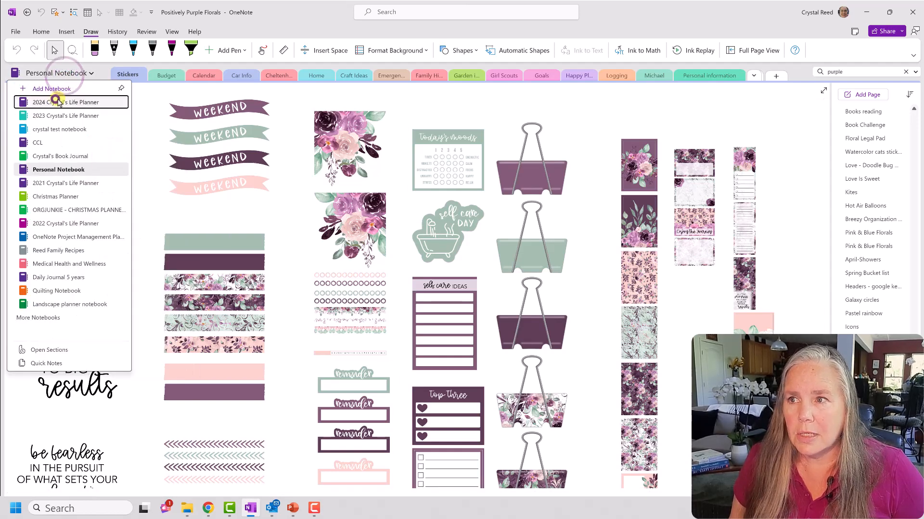
click(60, 99)
click(706, 154)
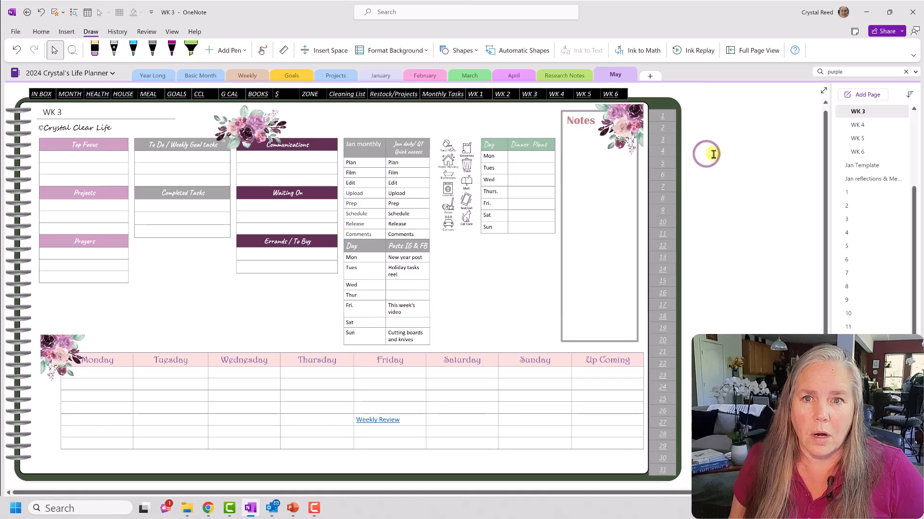
key(ctrl+v)
scroll(527, 285, up, 3)
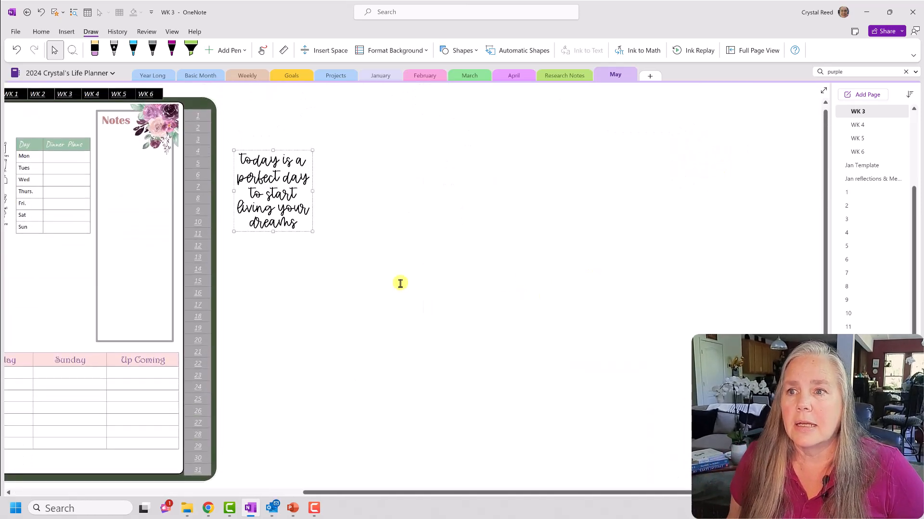
Step: Bring the small floral card from below the planner up near the quote and enlarge it to fit the quote's width
scroll(388, 282, down, 1)
scroll(388, 282, down, 7)
click(771, 312)
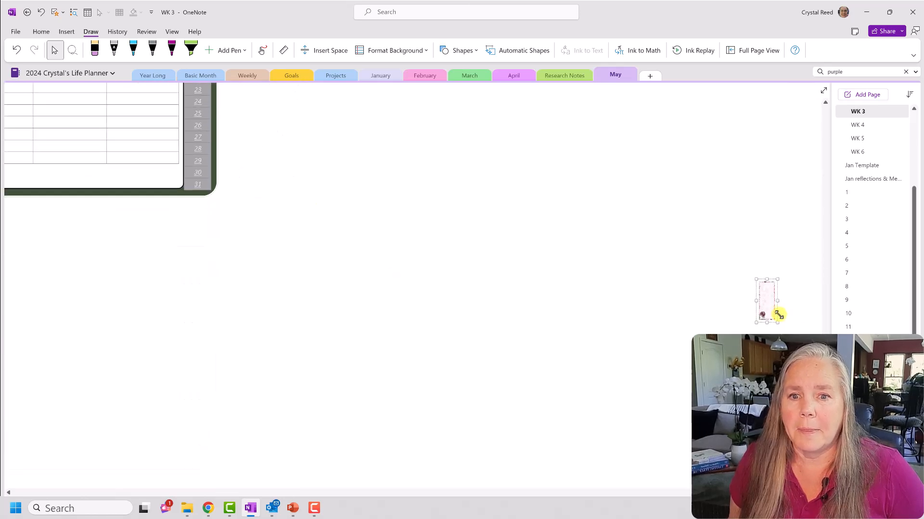
drag(769, 310, 284, 131)
scroll(327, 229, up, 3)
scroll(328, 229, up, 4)
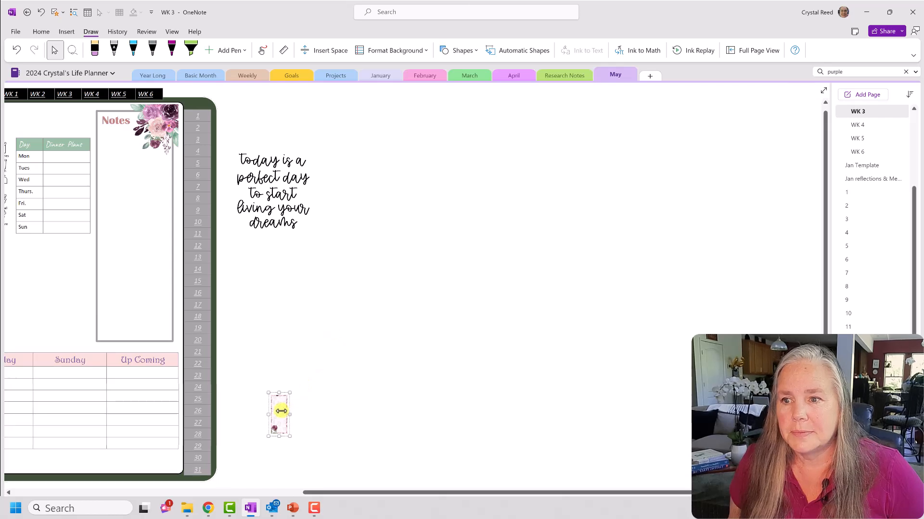
drag(280, 410, 405, 324)
Step: Layer the quote in front of the floral card and resize the card so its border frames the text
click(268, 176)
drag(273, 164, 439, 199)
right_click(439, 199)
mouse_move(514, 330)
click(569, 345)
drag(461, 229, 383, 207)
click(392, 255)
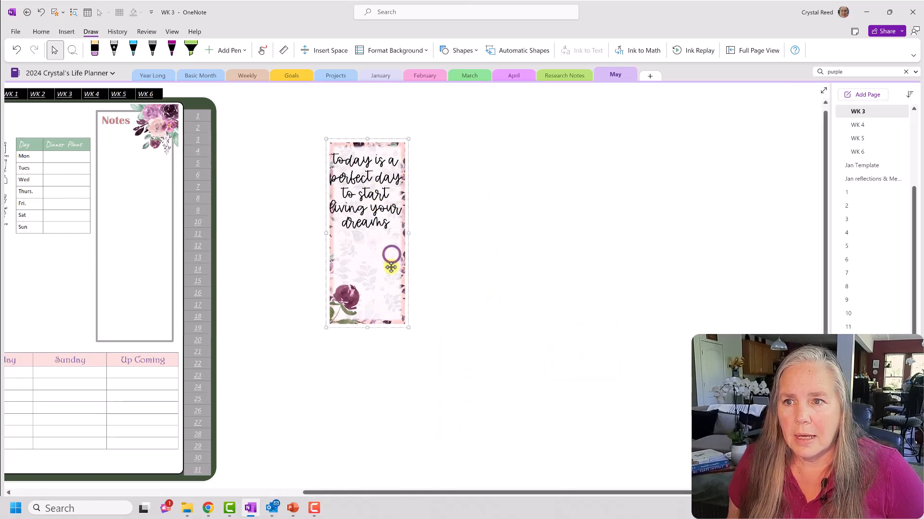
drag(405, 321, 388, 291)
click(508, 296)
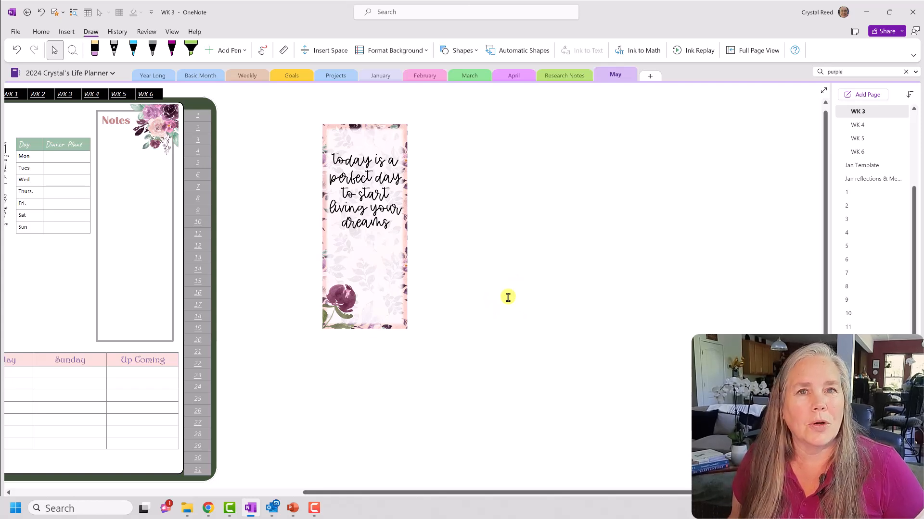
Step: Lasso-select the quote together with its floral card and move both onto the WK 3 planner page
click(72, 50)
mouse_move(299, 99)
mouse_down()
mouse_move(330, 330)
mouse_move(460, 244)
mouse_move(353, 103)
mouse_move(302, 107)
mouse_up()
mouse_move(379, 229)
mouse_down()
mouse_move(306, 247)
mouse_move(67, 271)
mouse_up()
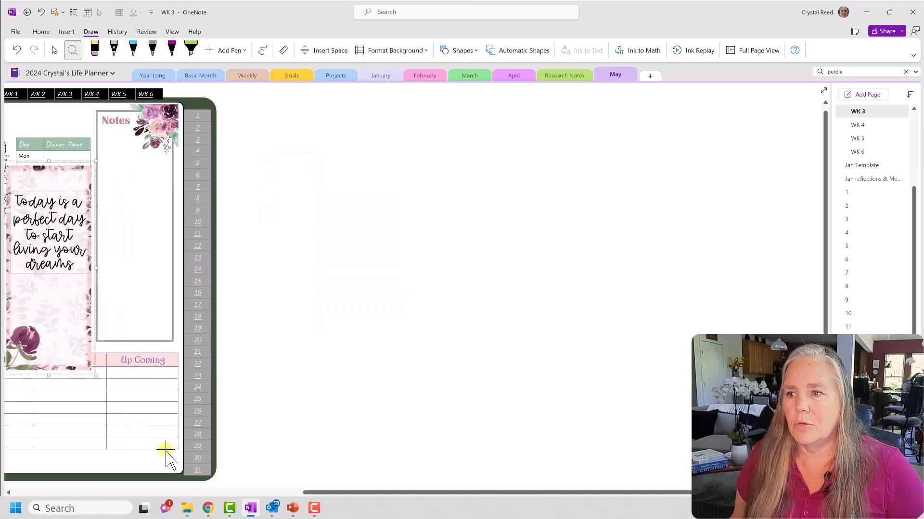
drag(324, 492, 178, 466)
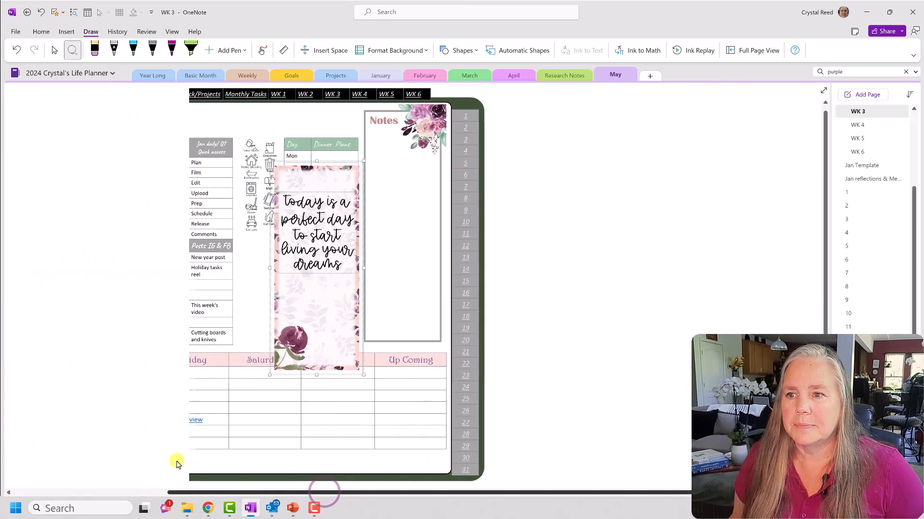
Step: Scale down the combined quote card and fit it beneath the household icons, between the posts table and the Notes frame
drag(381, 373, 288, 251)
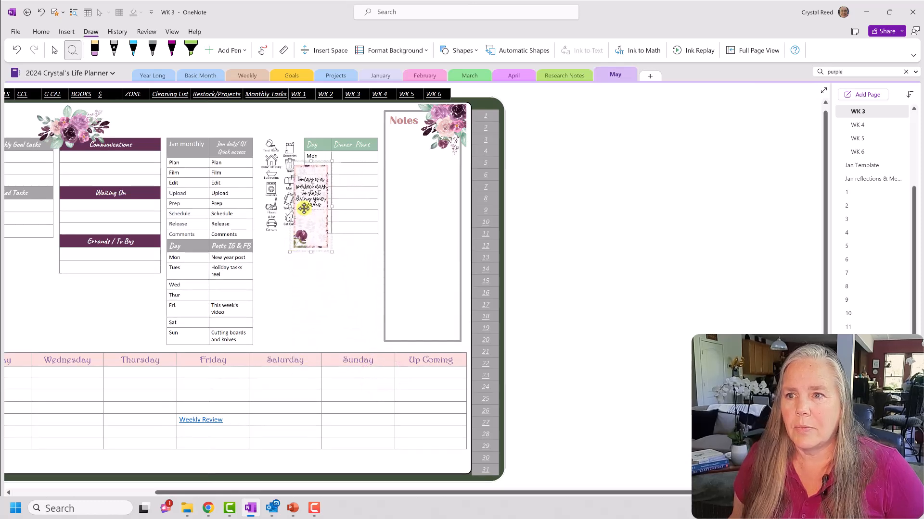
drag(302, 199, 270, 259)
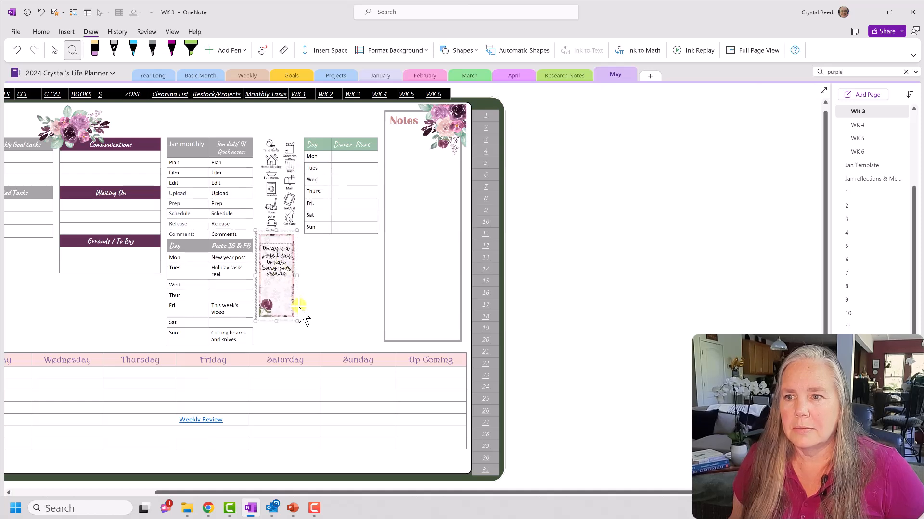
drag(297, 319, 305, 341)
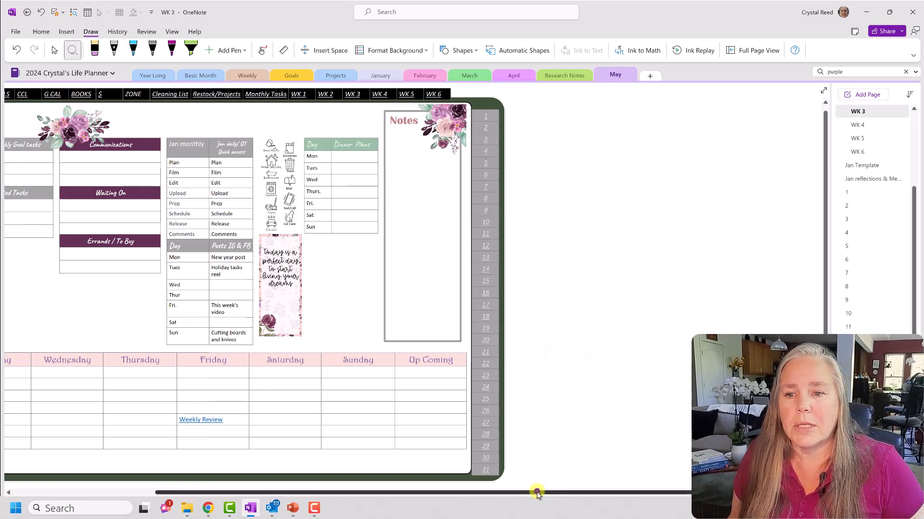
drag(535, 490, 377, 481)
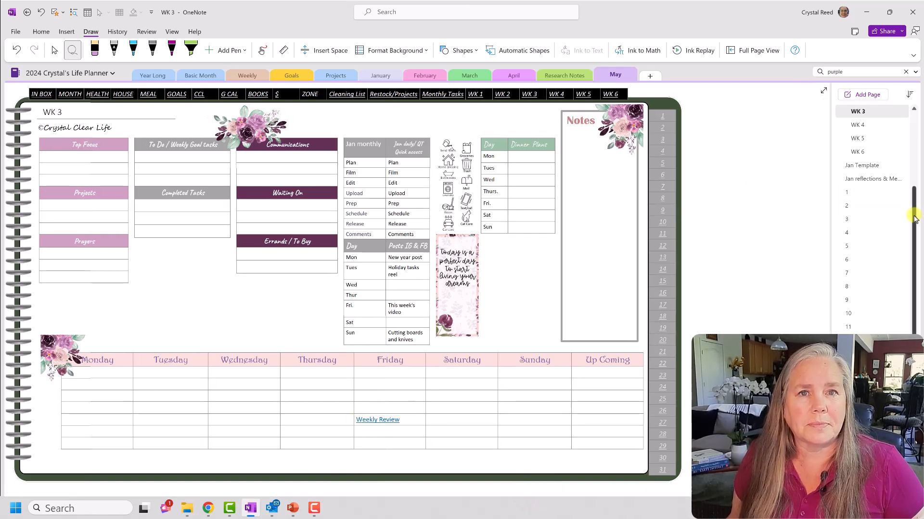
drag(916, 216, 917, 123)
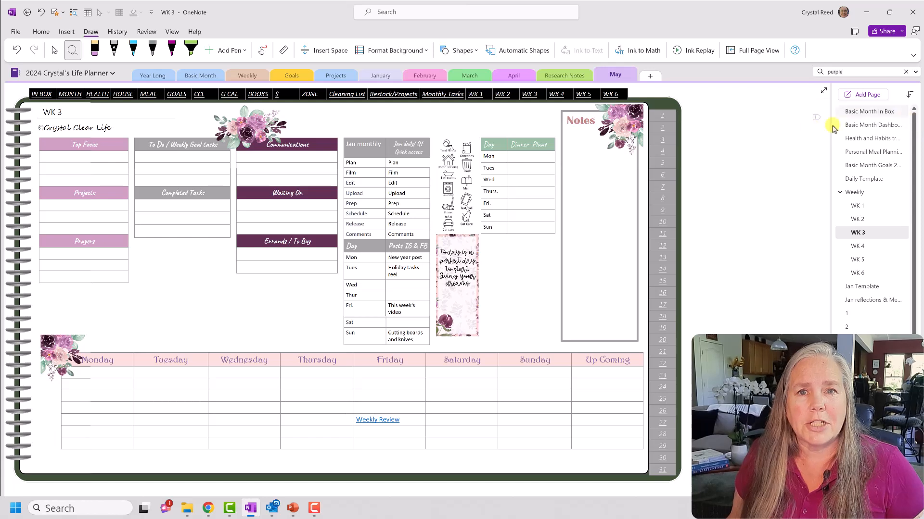